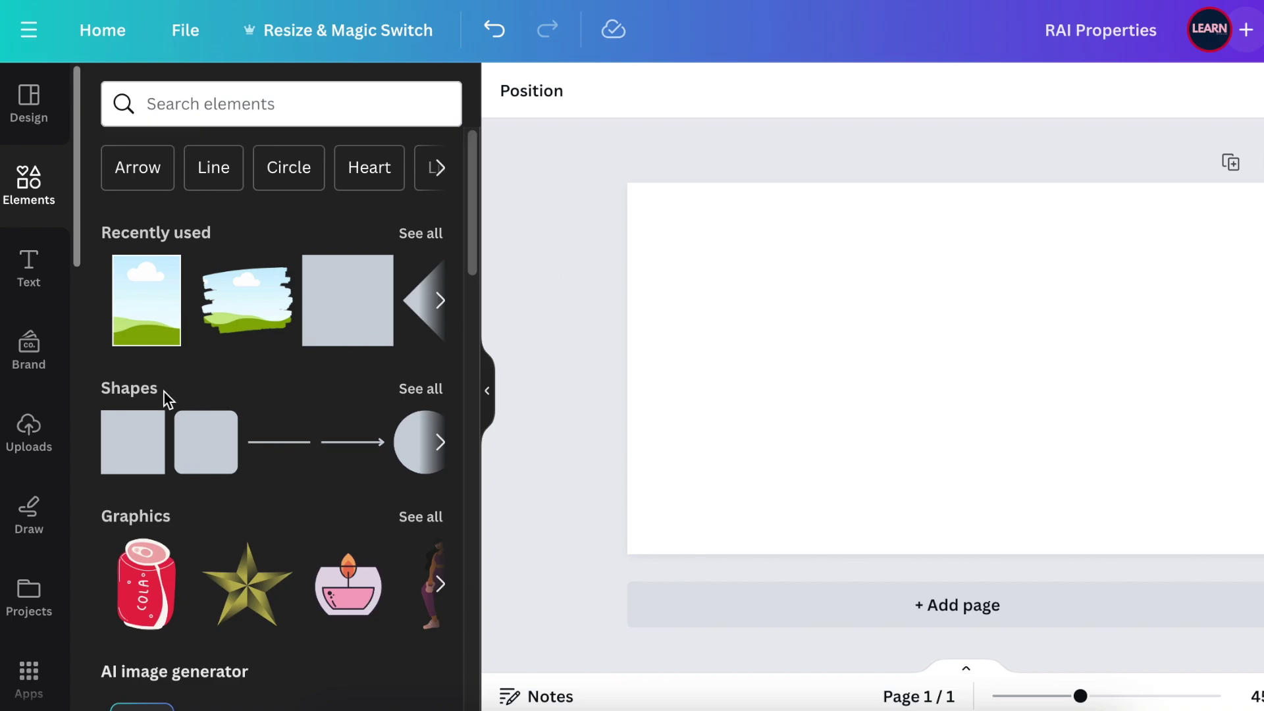
Add a square shape to the page and narrow it into an upright bar of about 81 by 216
left_click(715, 393)
key("r")
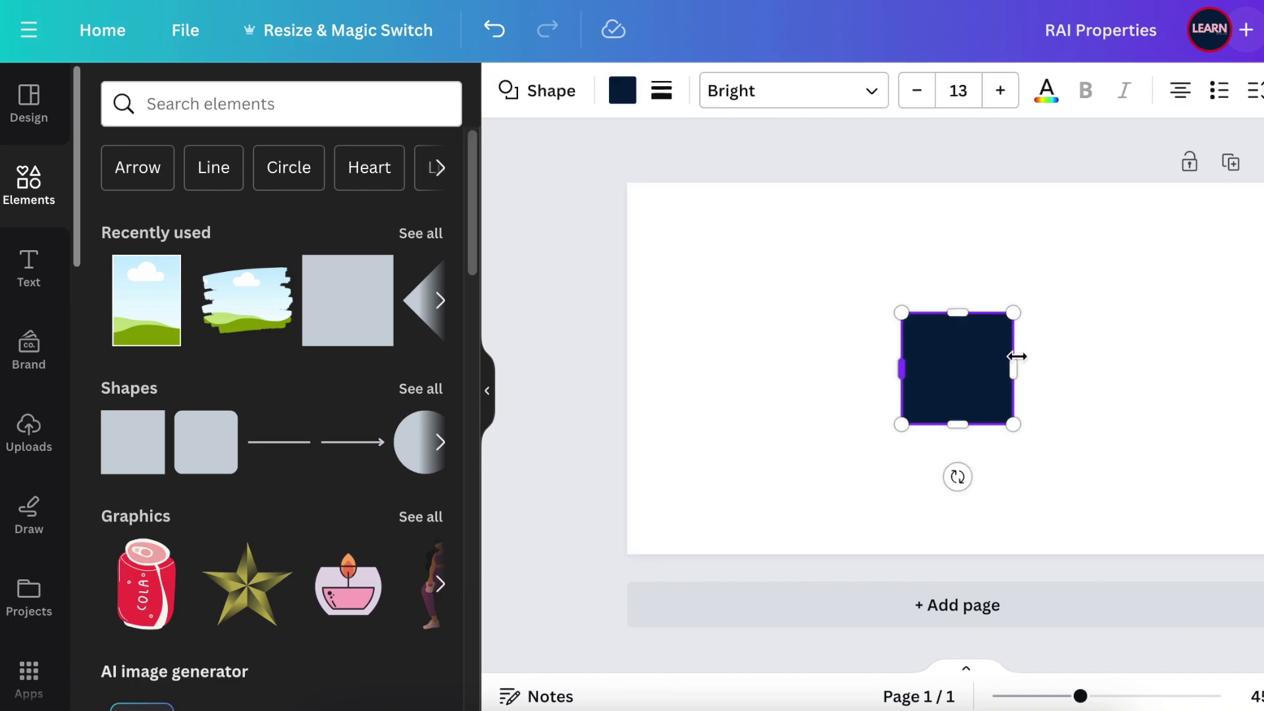
left_click_drag(1010, 368, 942, 372)
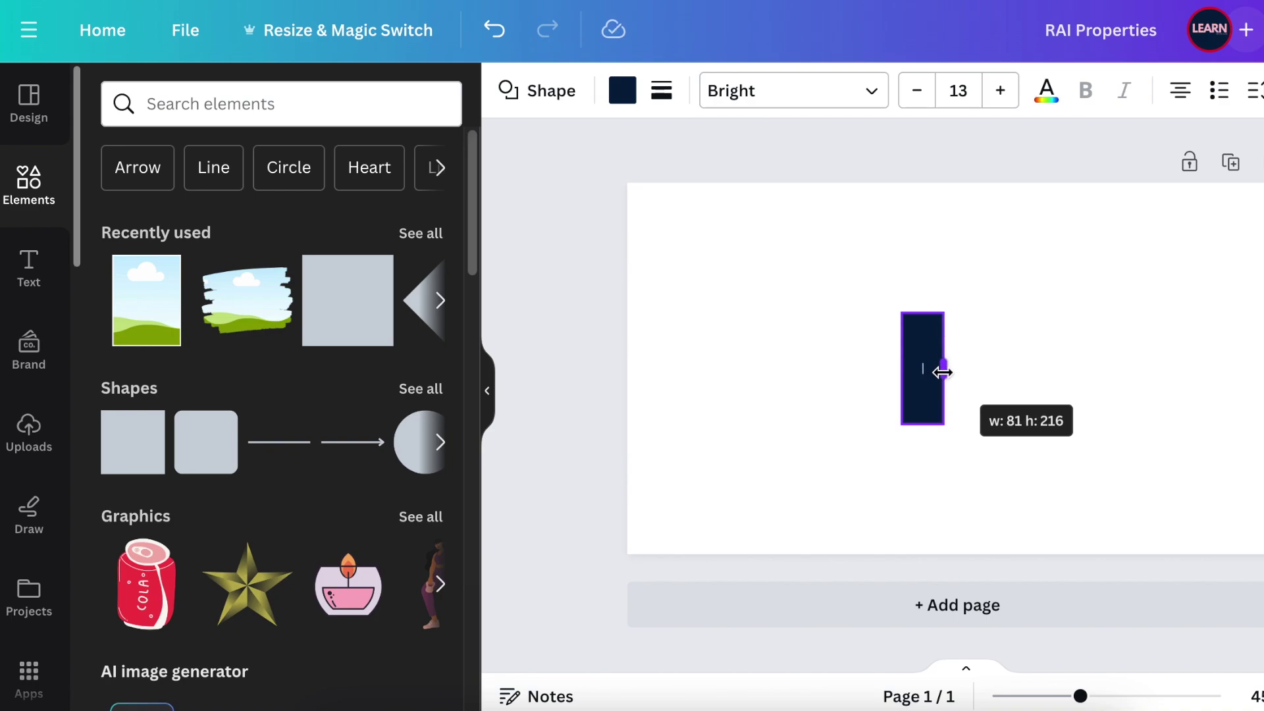
left_click_drag(941, 373, 942, 373)
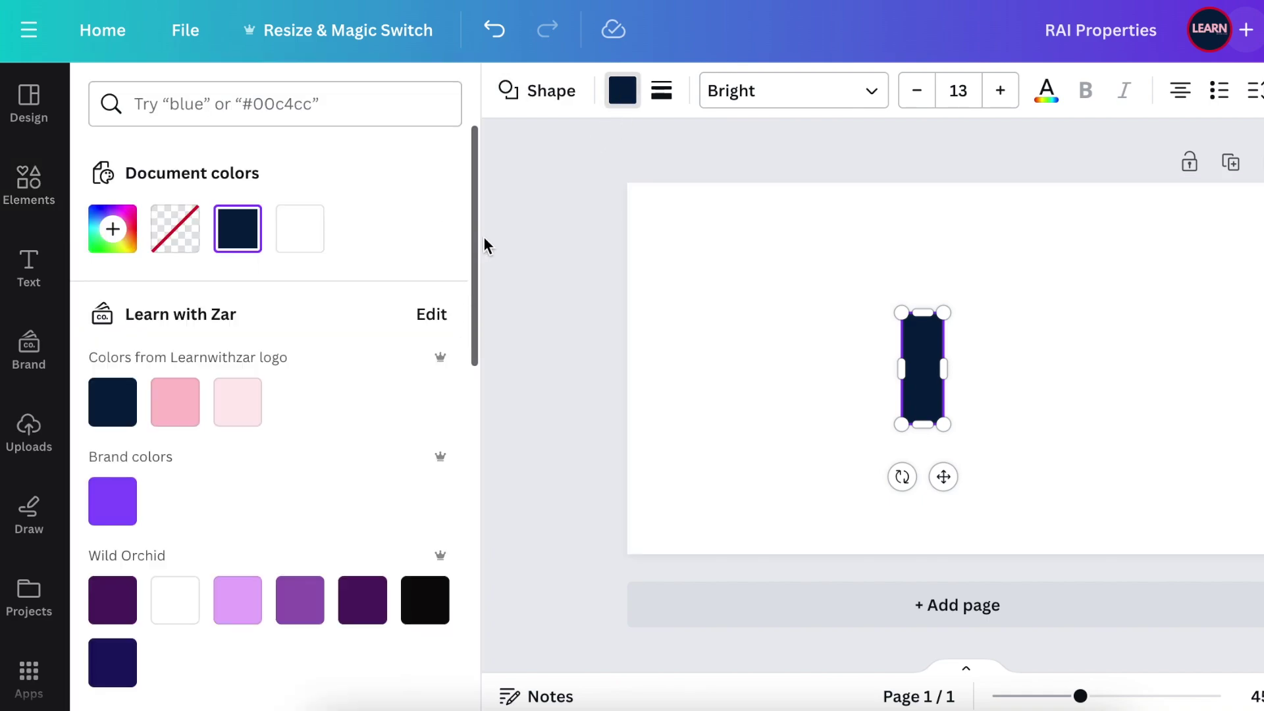
Colour the bar solid red and set the page background to black
left_click_drag(475, 217, 485, 570)
left_click(113, 257)
left_click(721, 303)
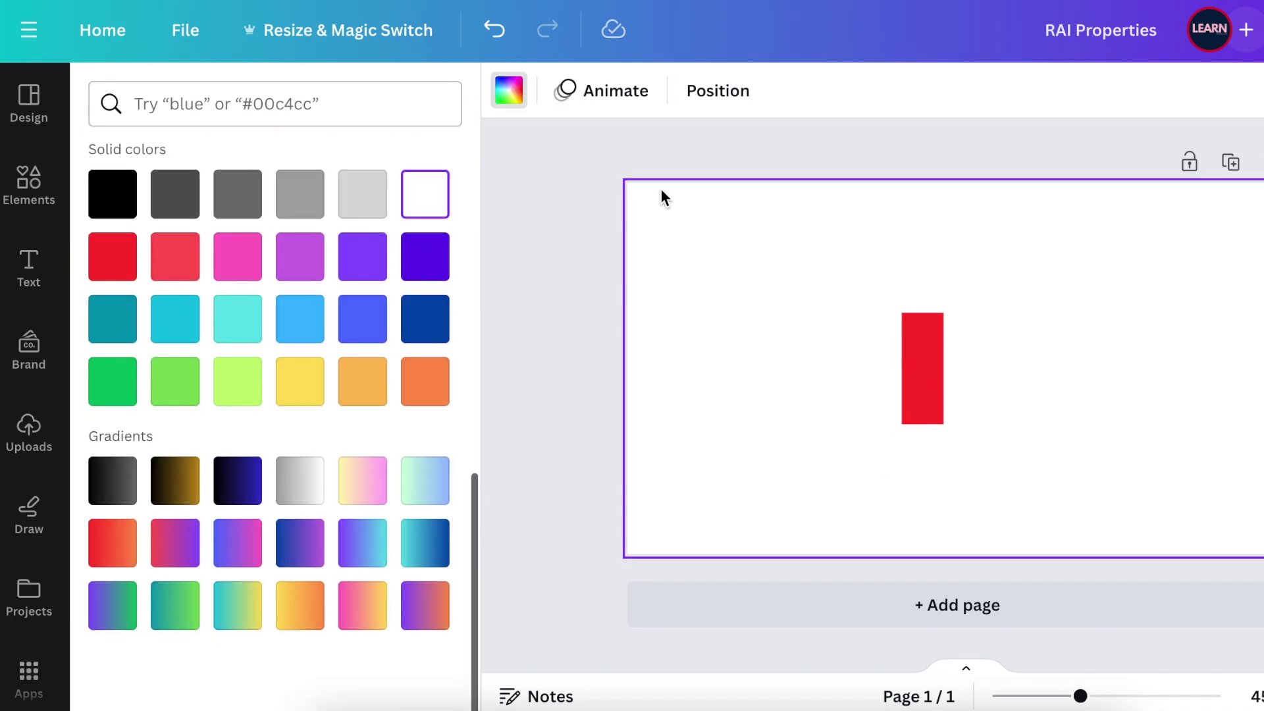
left_click(119, 200)
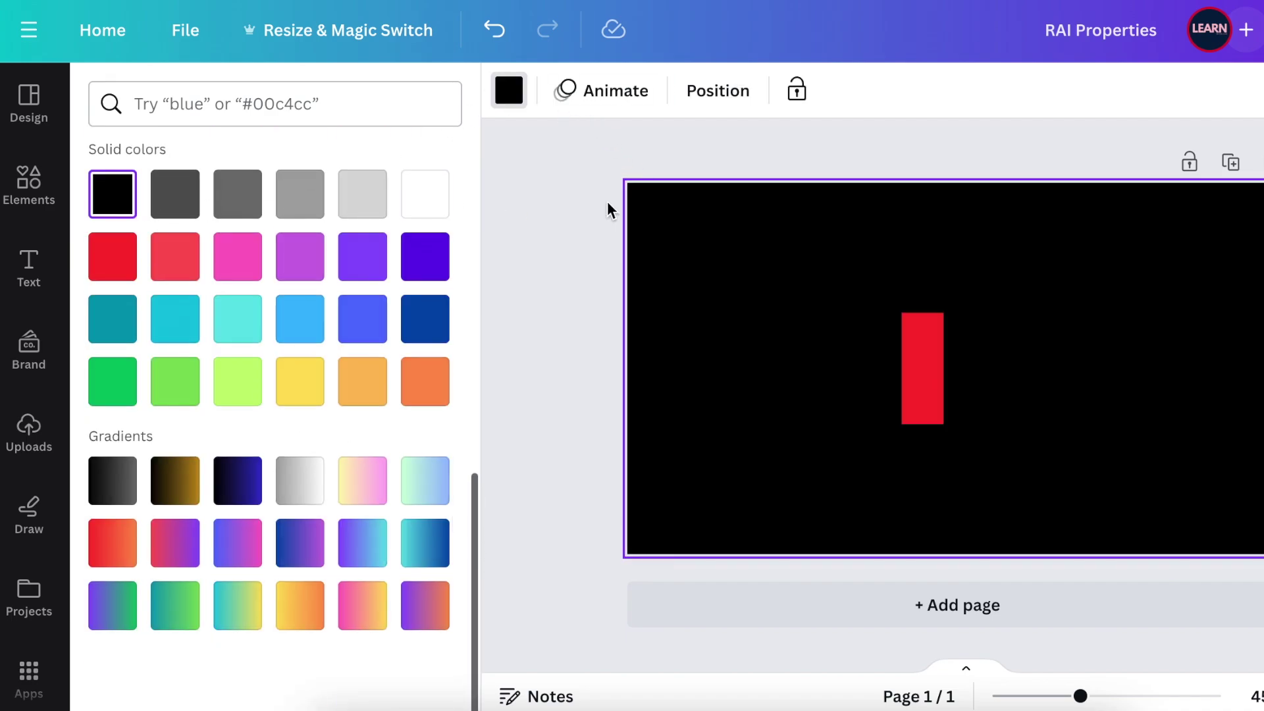
Move the red bar to the page's upper left, make it slimmer and rotate it into a rising diagonal
left_click_drag(929, 374, 805, 355)
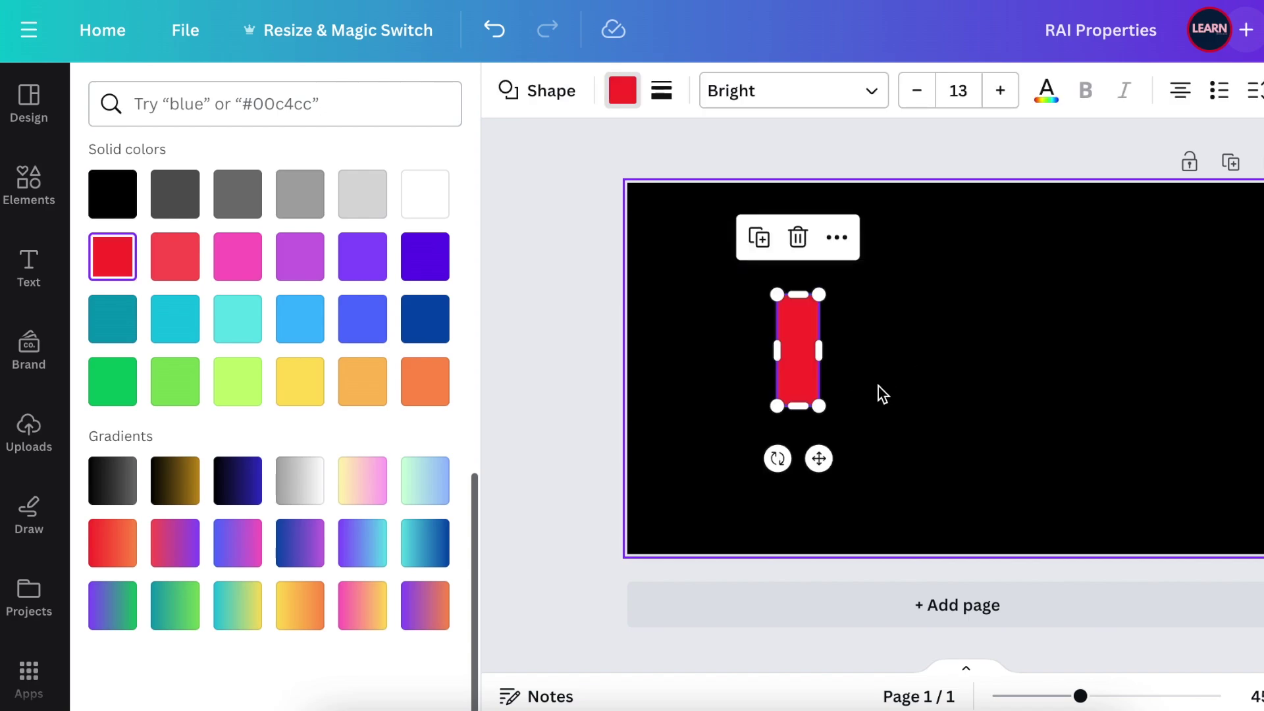
left_click_drag(819, 350, 800, 351)
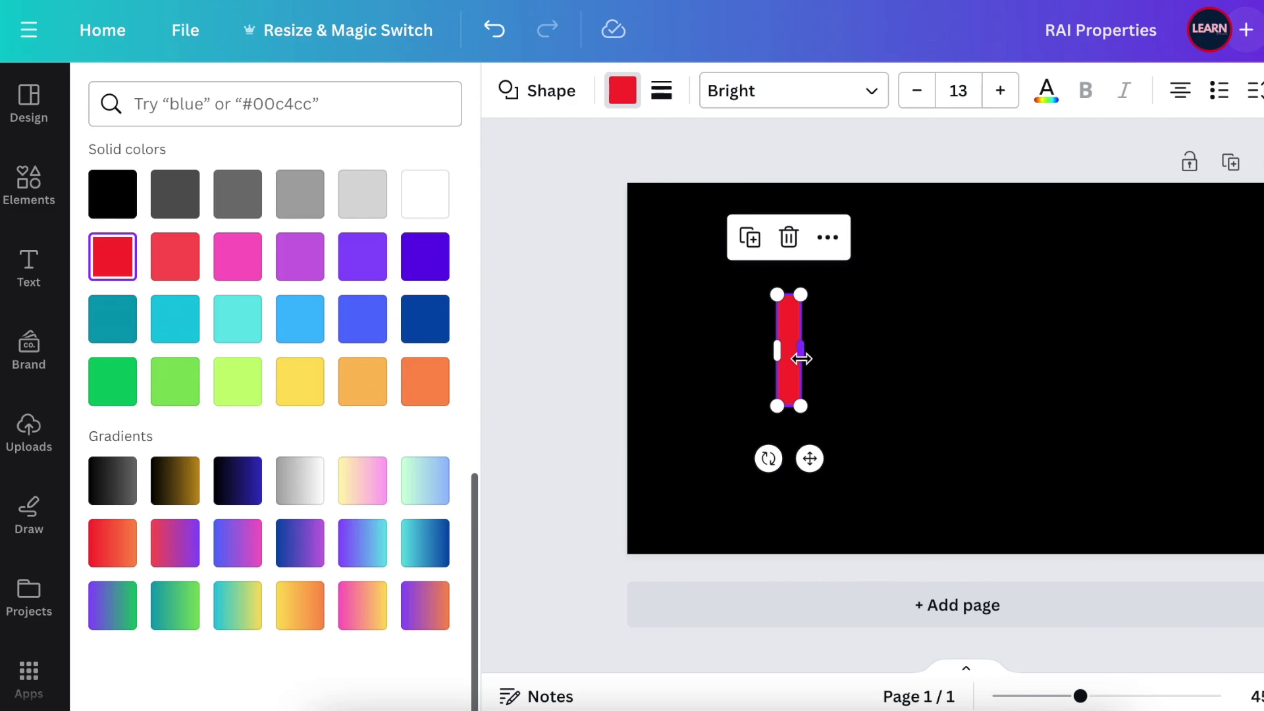
left_click_drag(767, 454, 746, 458)
left_click_drag(634, 499, 579, 452)
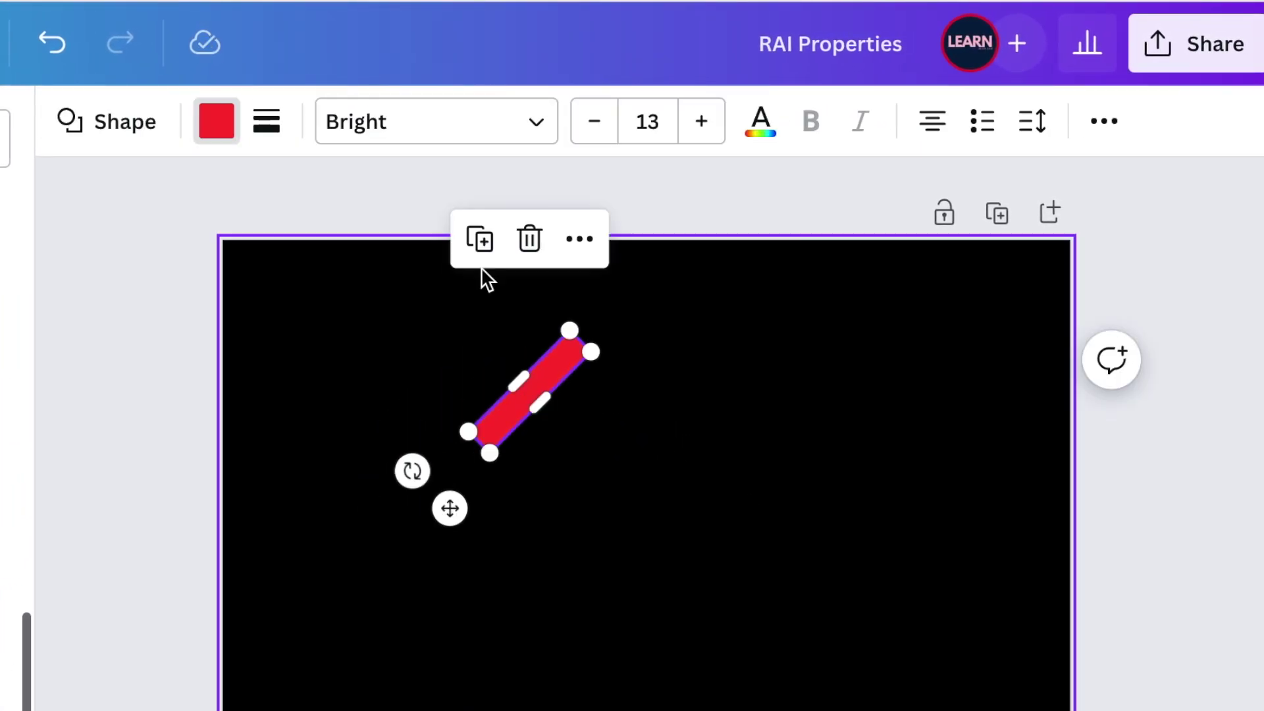
Duplicate the diagonal bar, rotate the copy to slope downward, and join both upper ends into a roof-like peak
left_click(487, 249)
left_click_drag(423, 481, 650, 547)
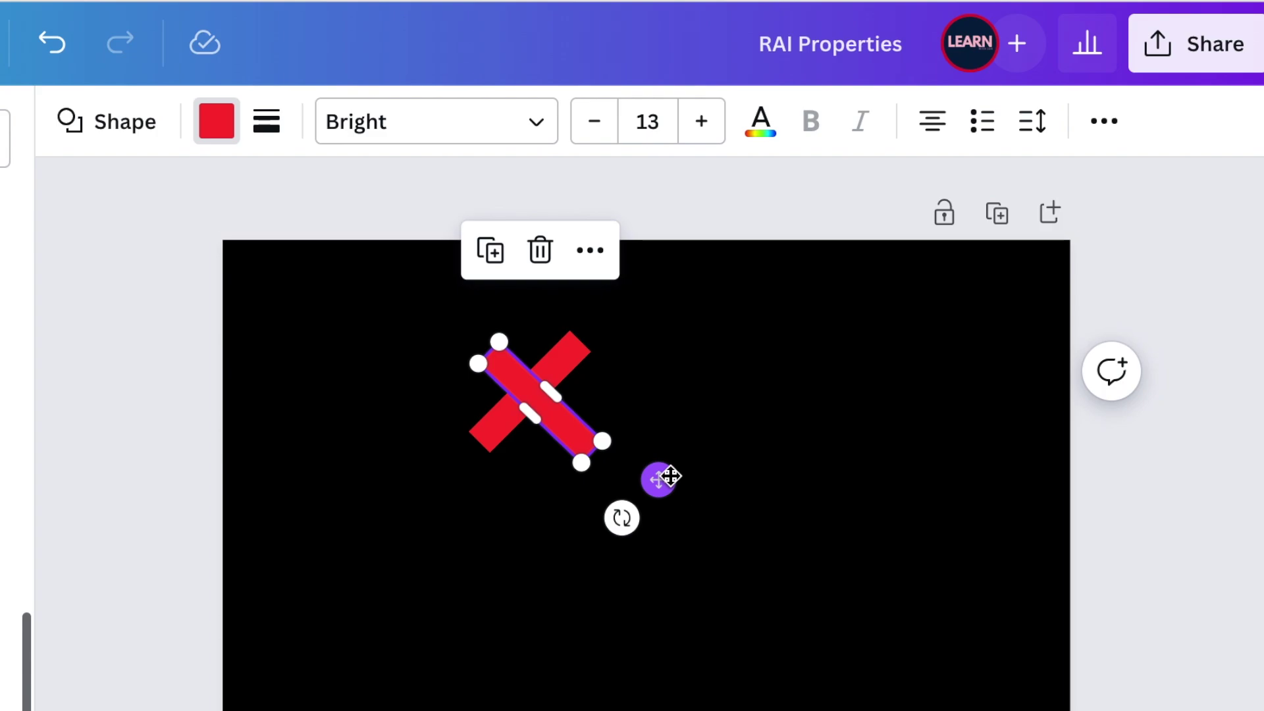
left_click_drag(668, 477, 733, 477)
left_click(791, 511)
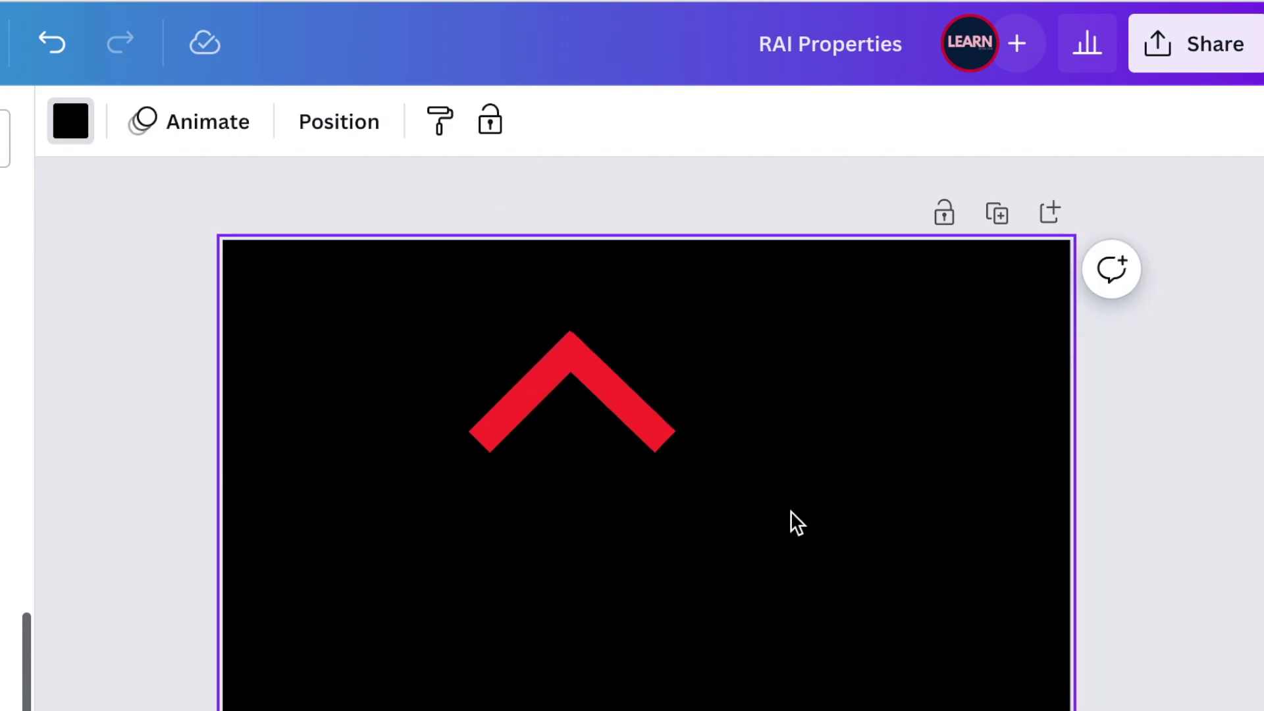
Fine-tune the angle of the peak's downward-sloping bar and lengthen it well below the left bar's end
left_click(645, 435)
left_click_drag(731, 469, 730, 468)
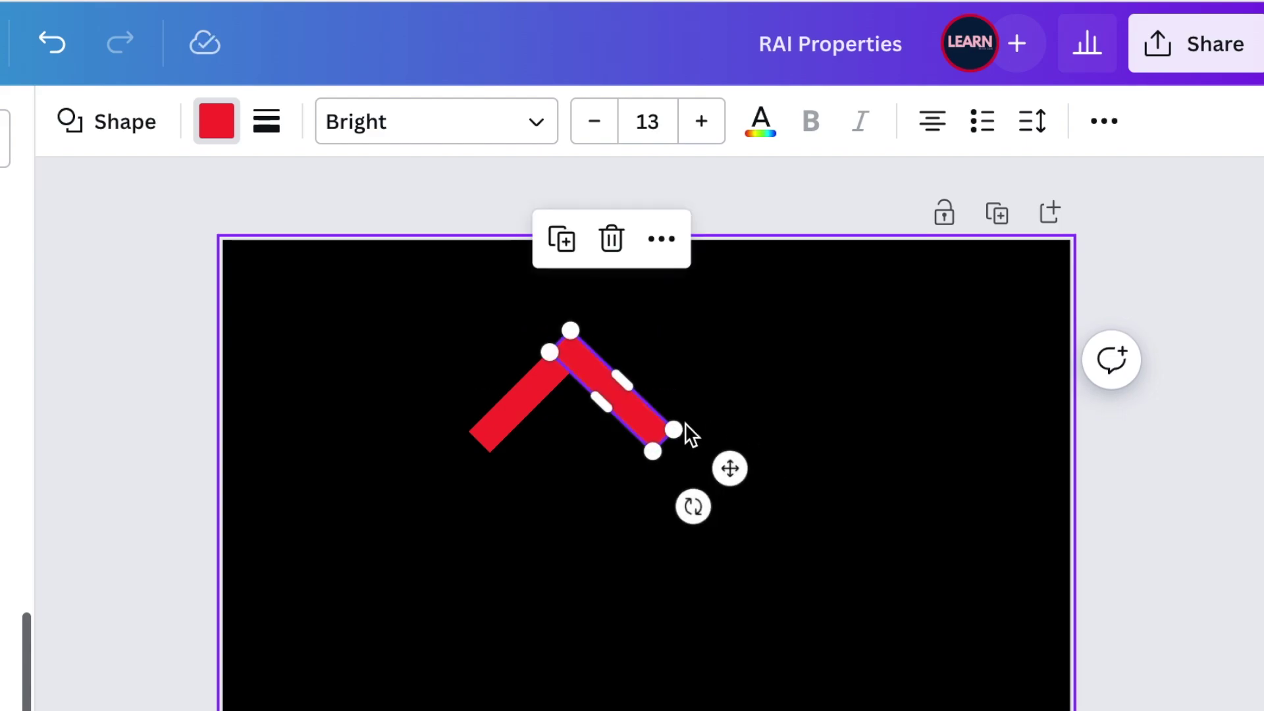
mouse_move(691, 505)
left_mouse_down()
mouse_move(683, 524)
mouse_move(703, 525)
left_mouse_up()
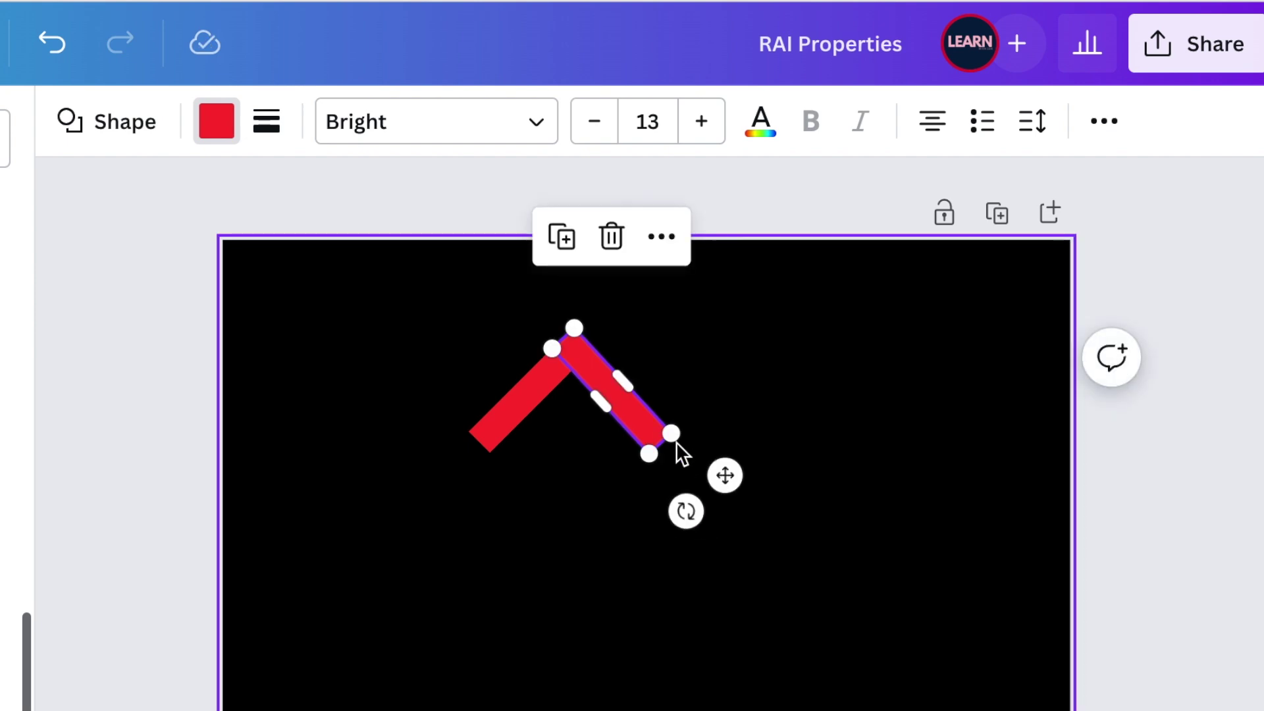
left_click_drag(670, 433, 755, 520)
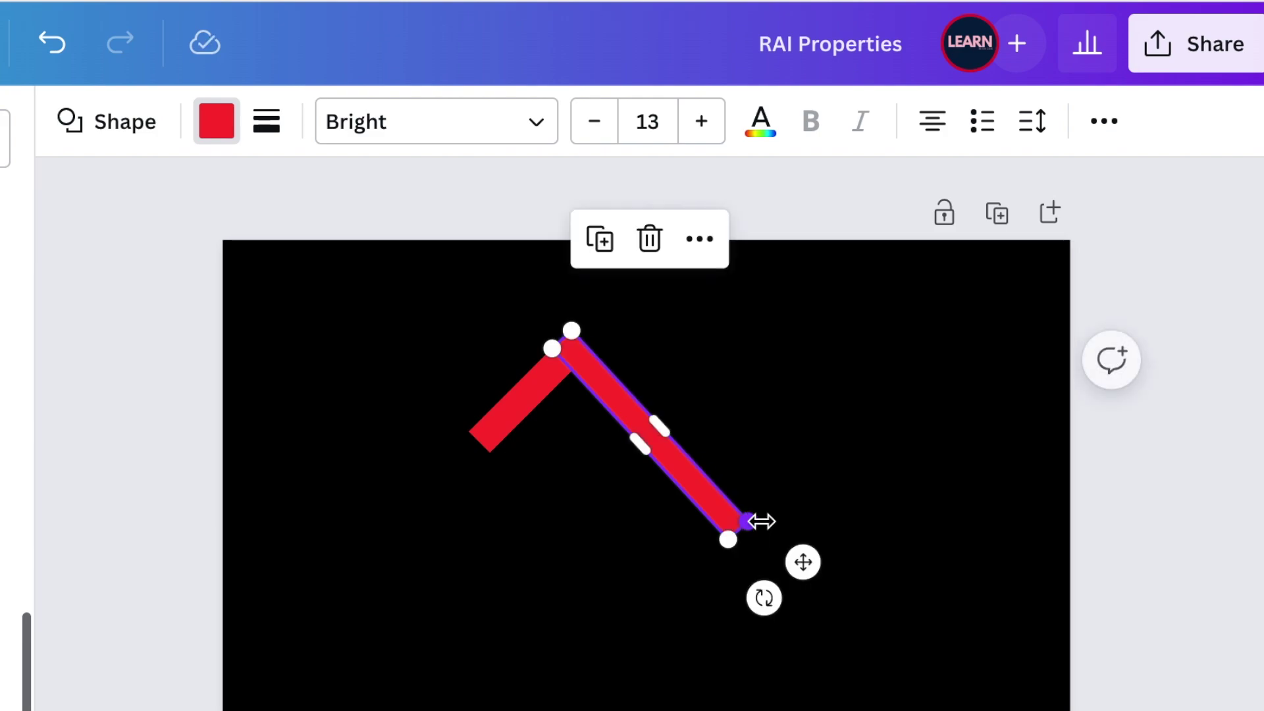
left_click(833, 580)
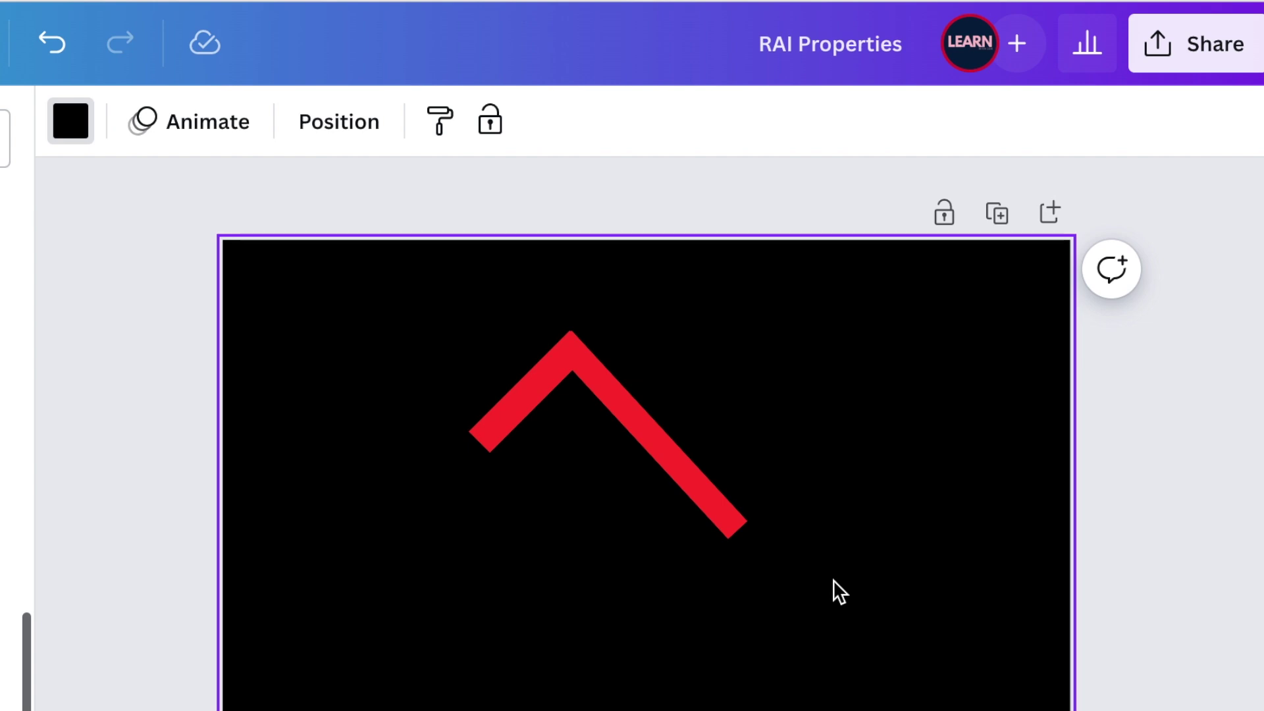
Duplicate the peak's left bar and attach the copy to the long diagonal's lower end to form a V
left_click(495, 404)
left_click(479, 240)
left_click_drag(459, 518, 685, 592)
left_click(777, 520)
left_click(775, 471)
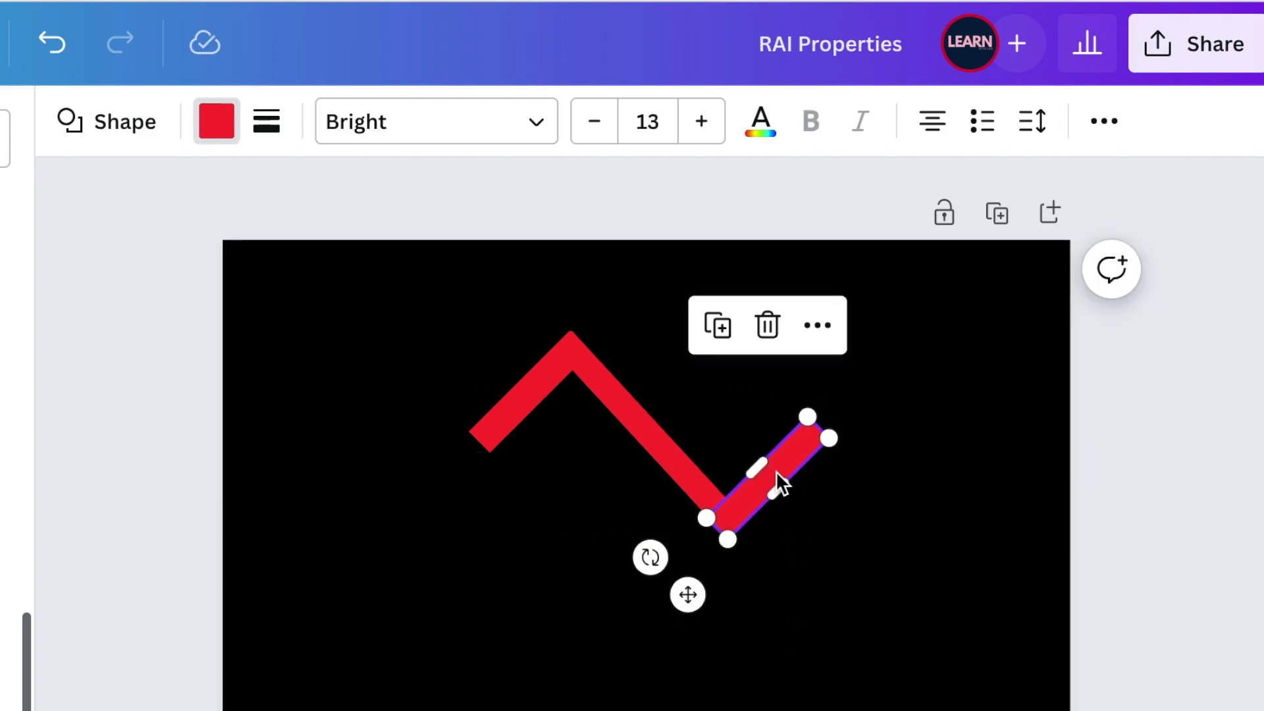
Add another square, shrink it to a small flat rectangle below the long diagonal, and colour it white
left_click(987, 536)
key("r")
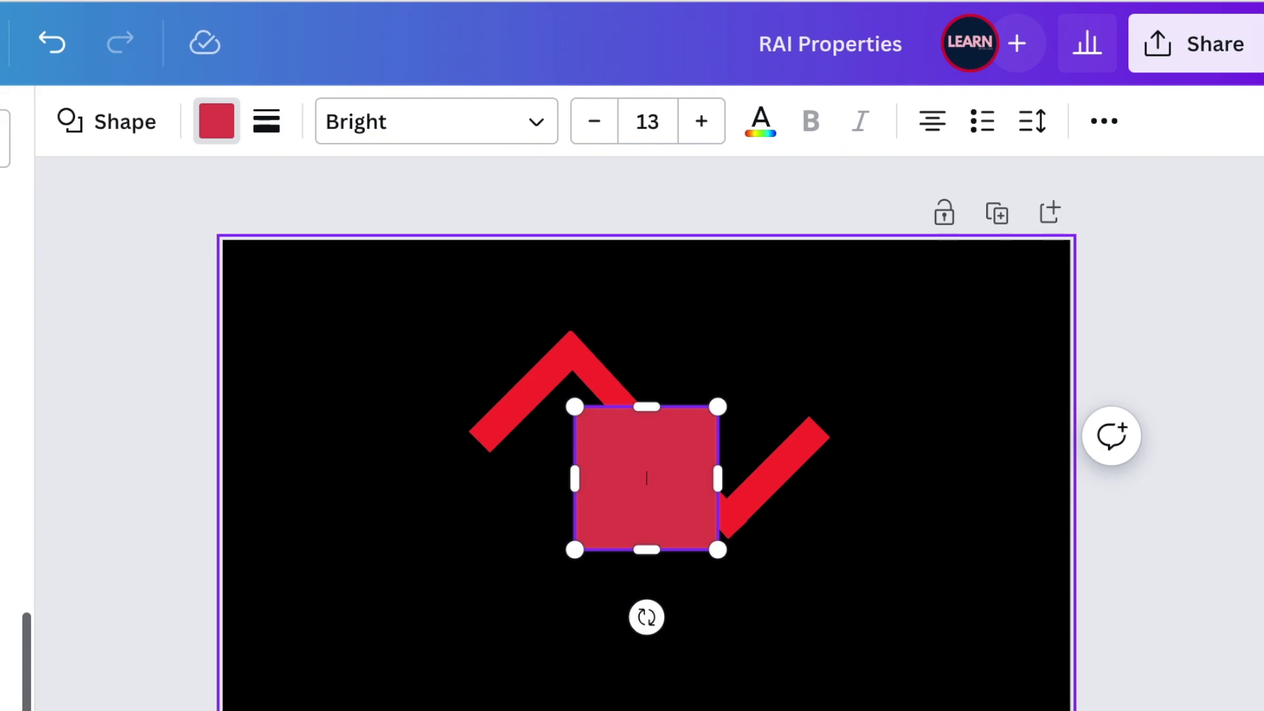
left_click_drag(689, 436, 648, 524)
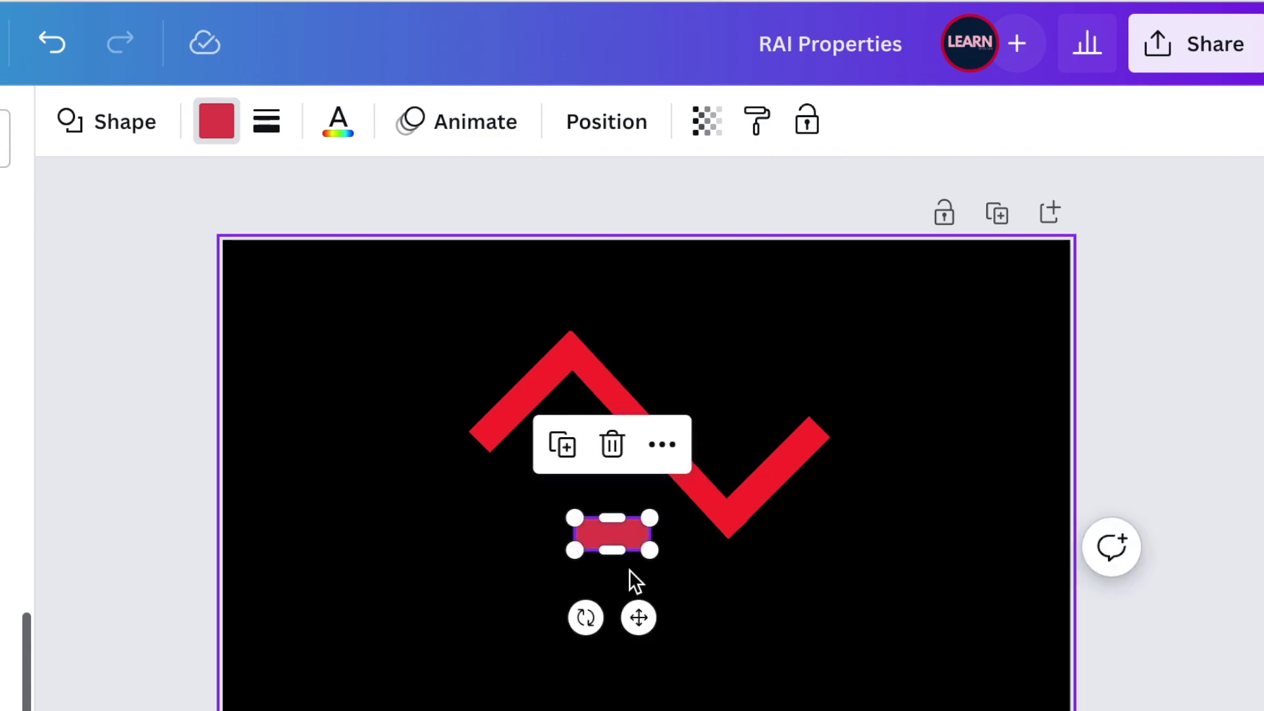
left_click_drag(648, 549, 643, 542)
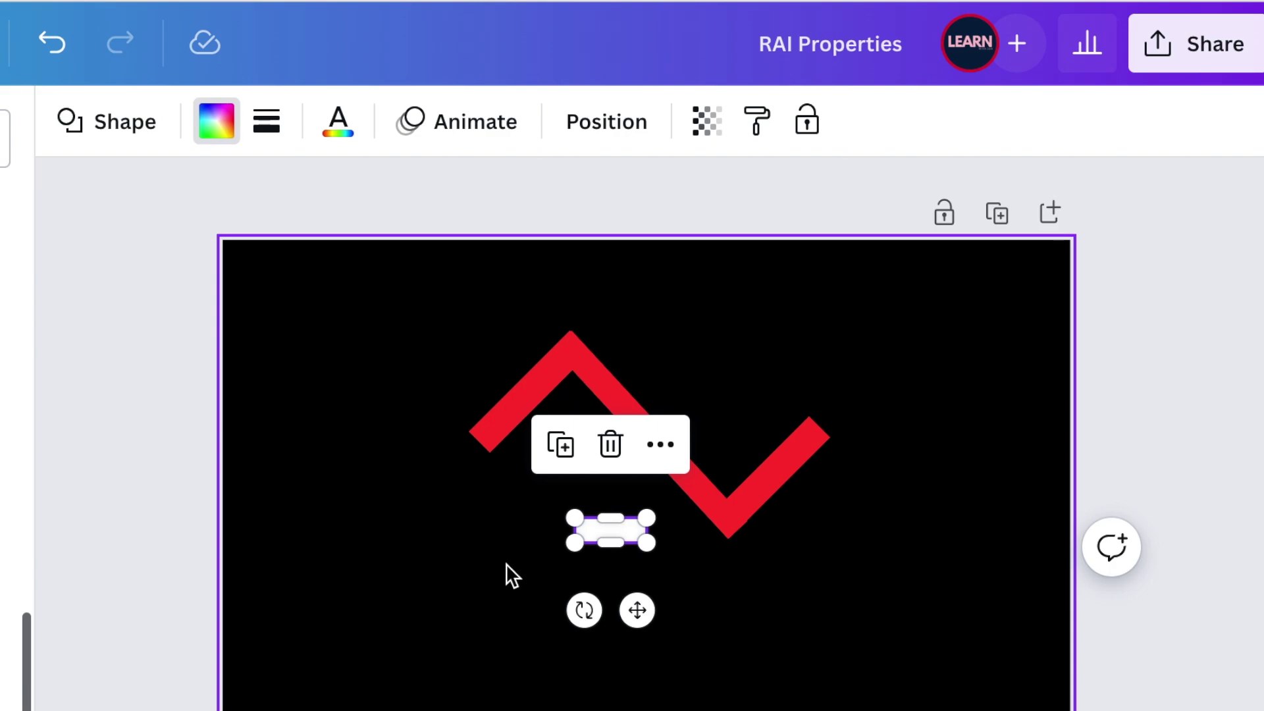
Turn the page background white and cover the left bar's lower tip with the white rectangle to cut it horizontally
left_click(477, 575)
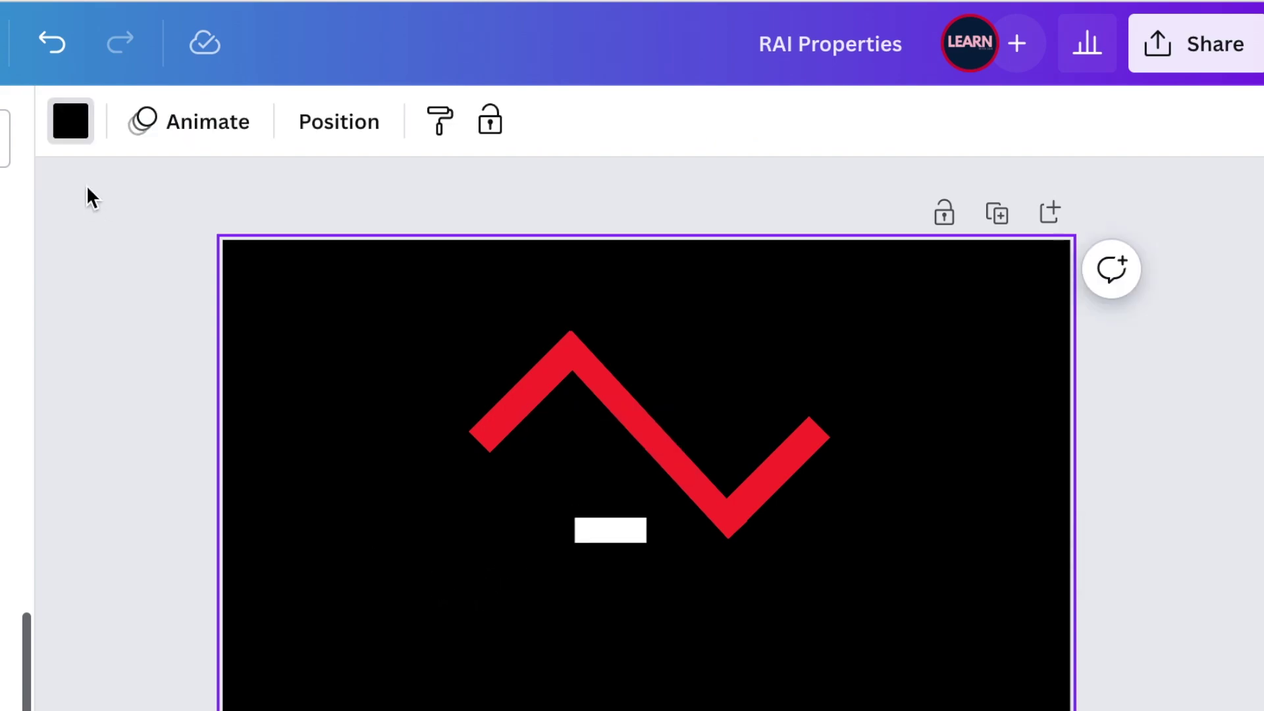
key("Delete")
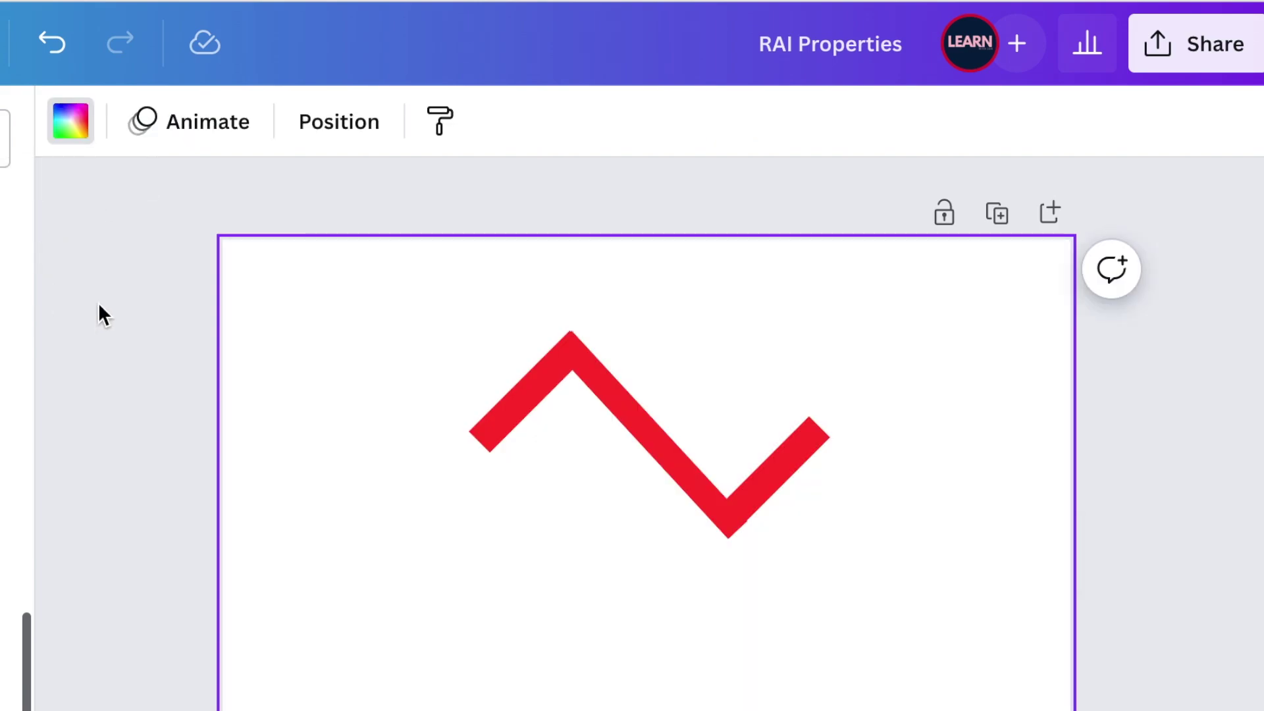
left_click(614, 523)
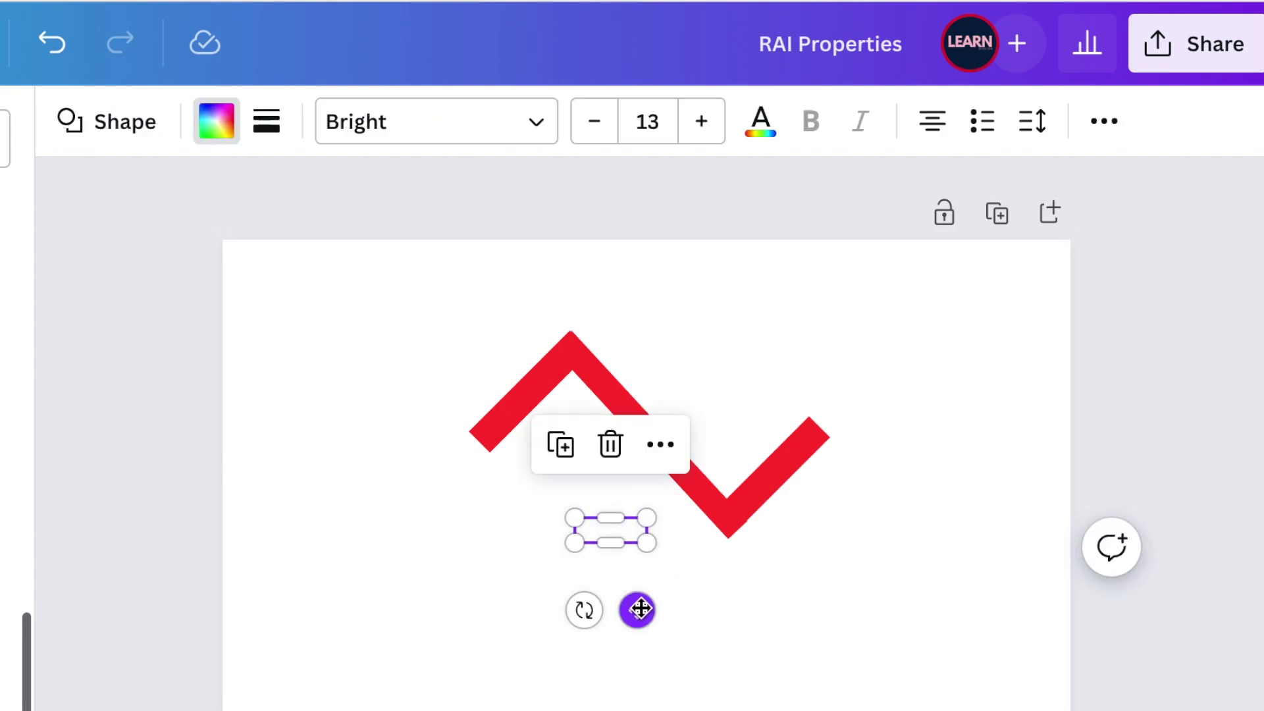
left_click_drag(606, 604, 519, 520)
left_click(586, 603)
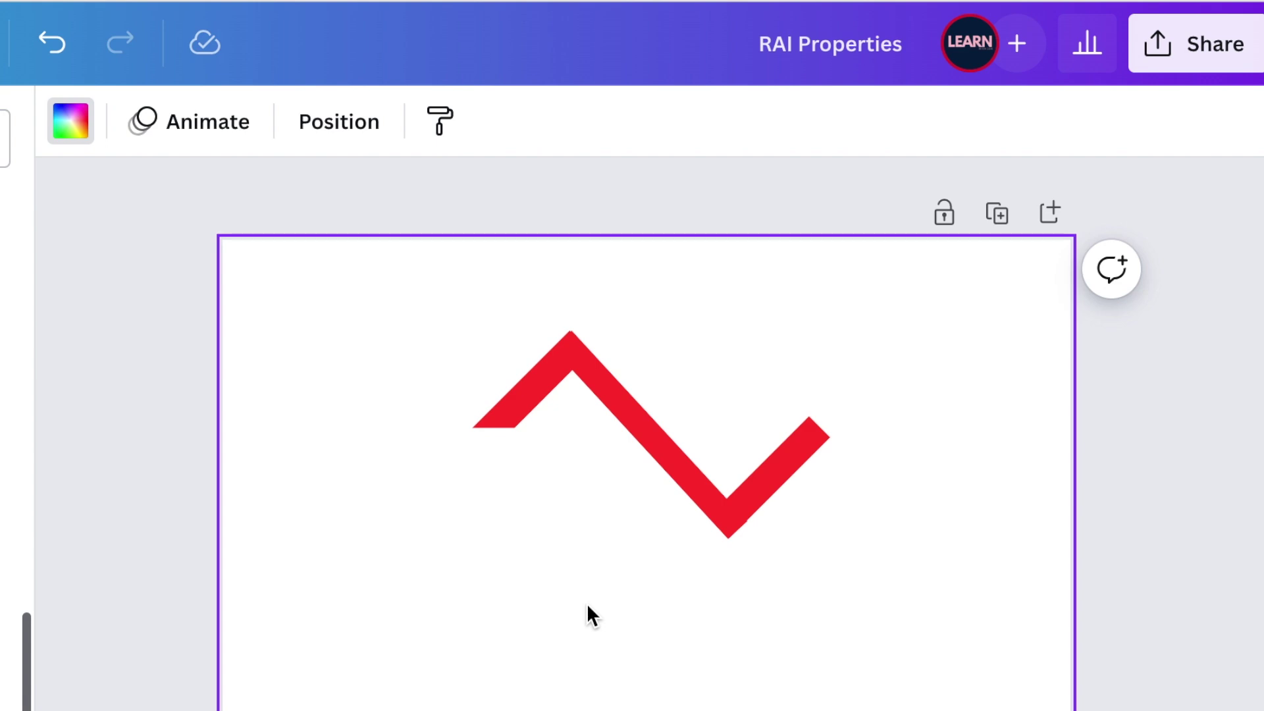
left_click(492, 441)
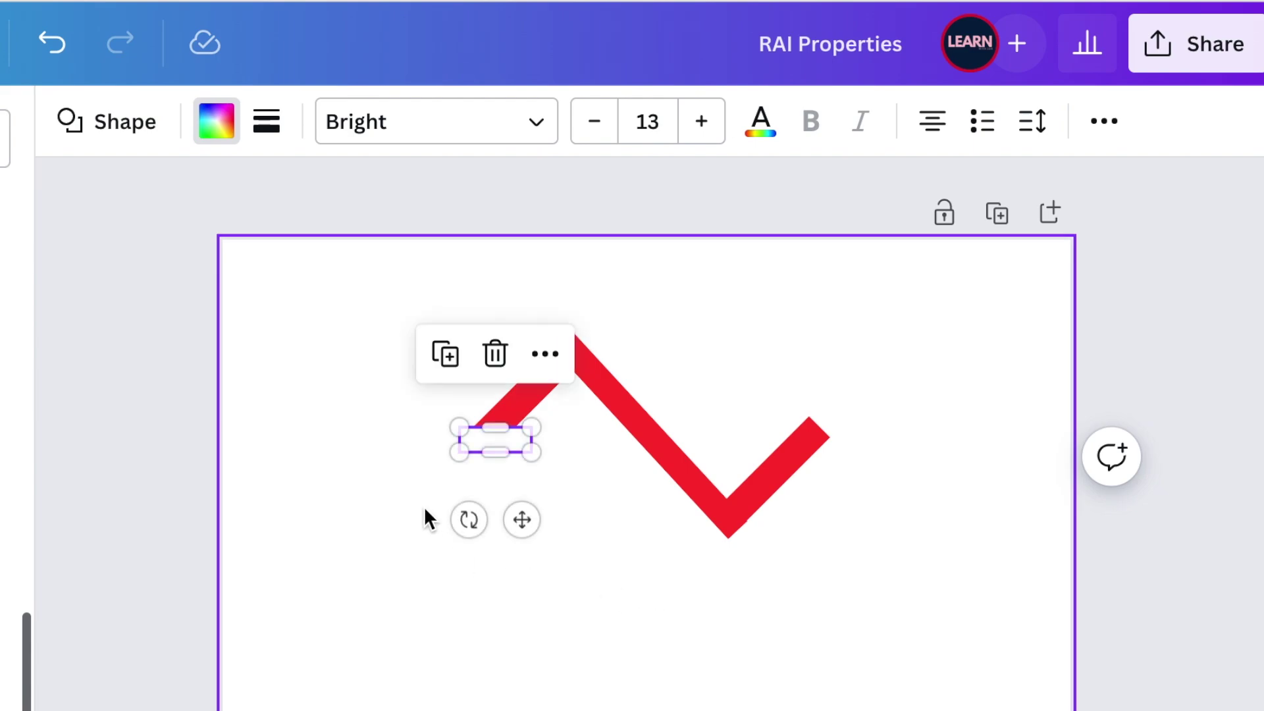
left_click(661, 628)
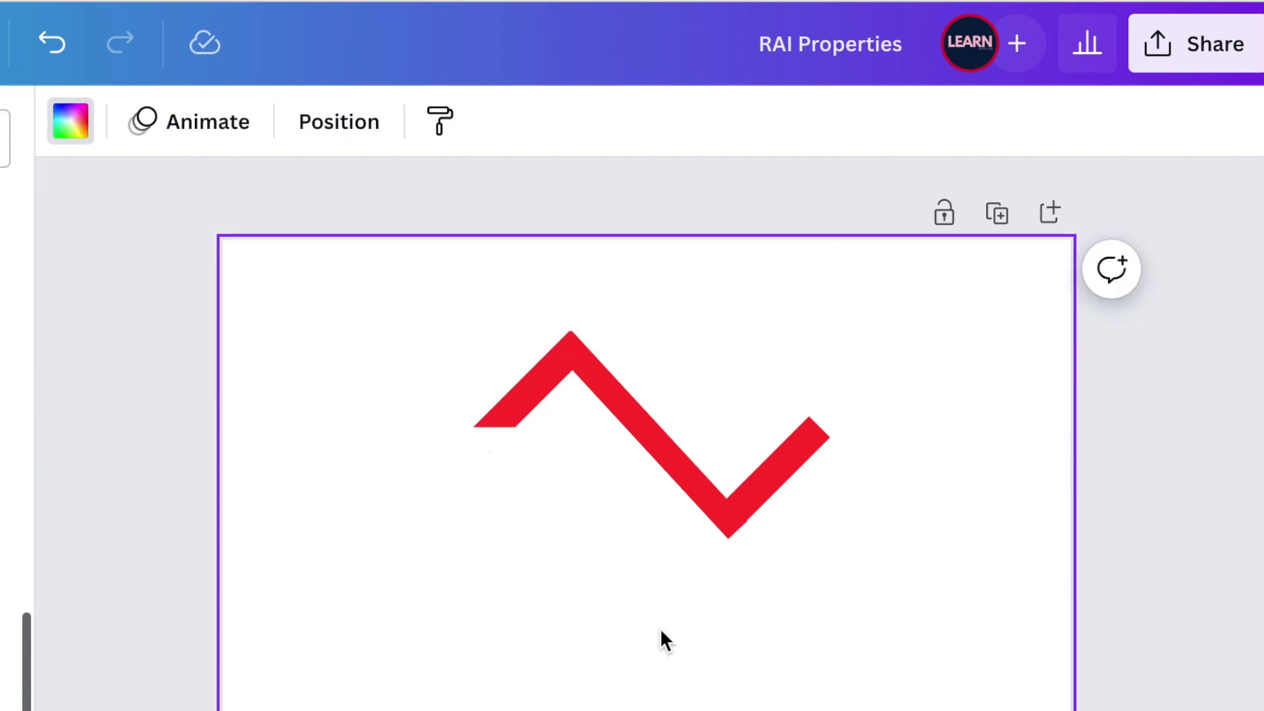
Duplicate the left bar together with its white rectangle and place the copies over the middle of the long diagonal
left_click_drag(420, 319, 500, 460)
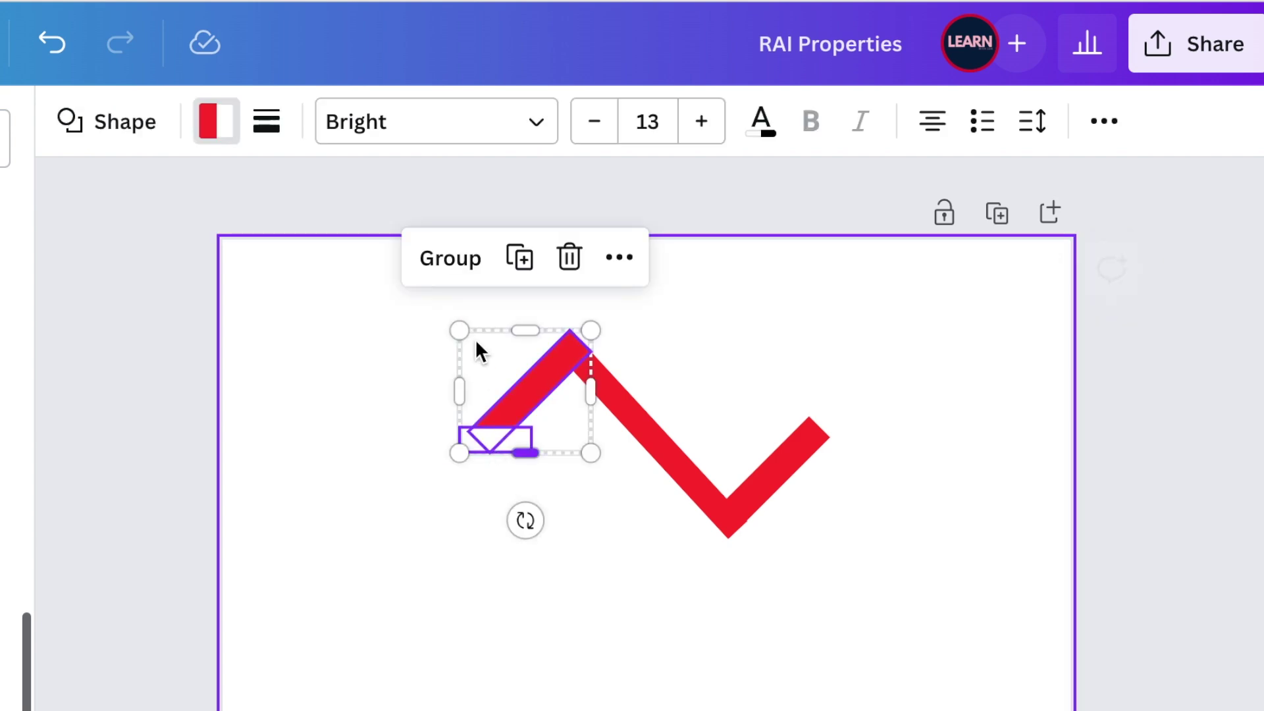
left_click(529, 267)
left_click_drag(545, 395, 714, 388)
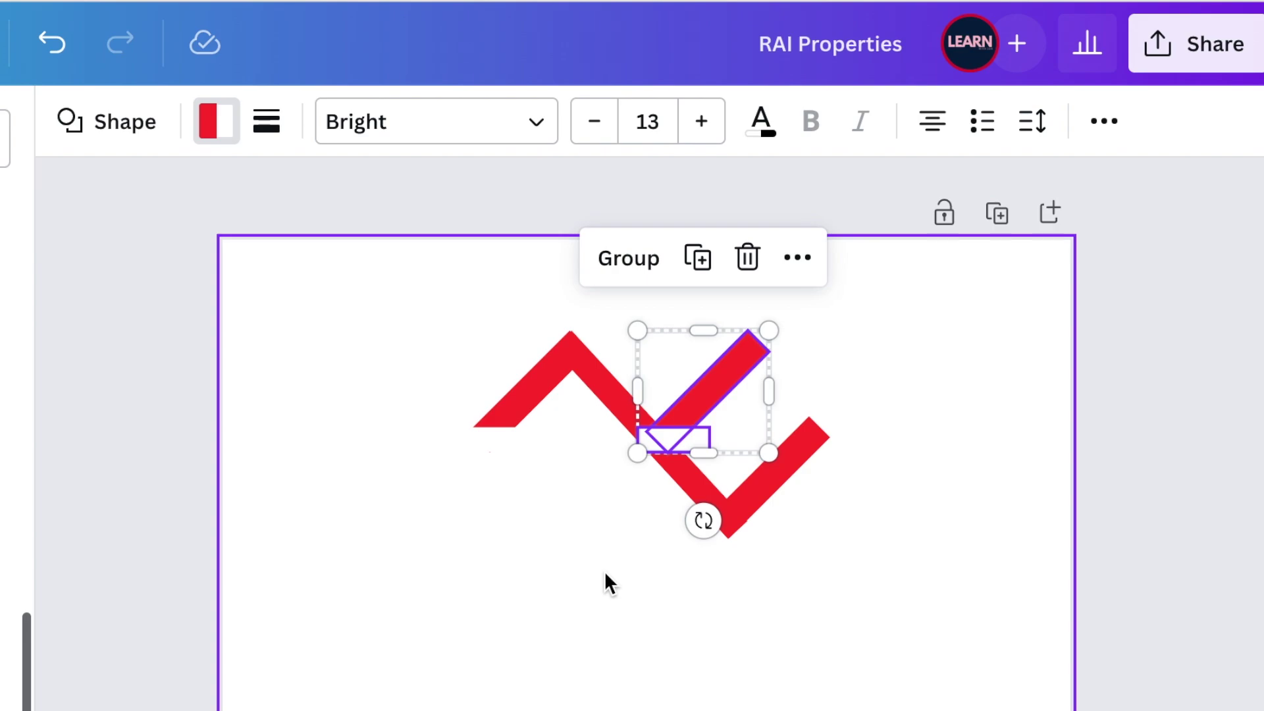
left_click(605, 570)
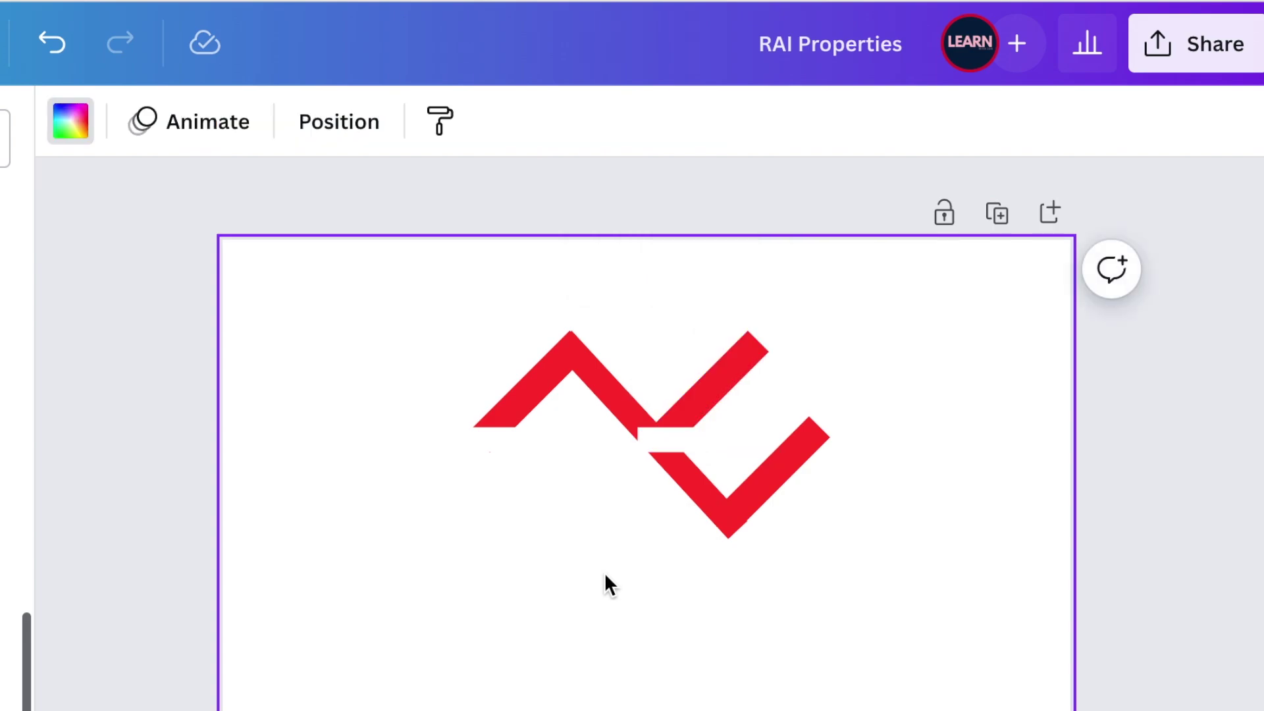
Rotate the copied white rectangle parallel to the long diagonal and reposition the pieces, leaving a gap beside the copied bar
left_click(688, 437)
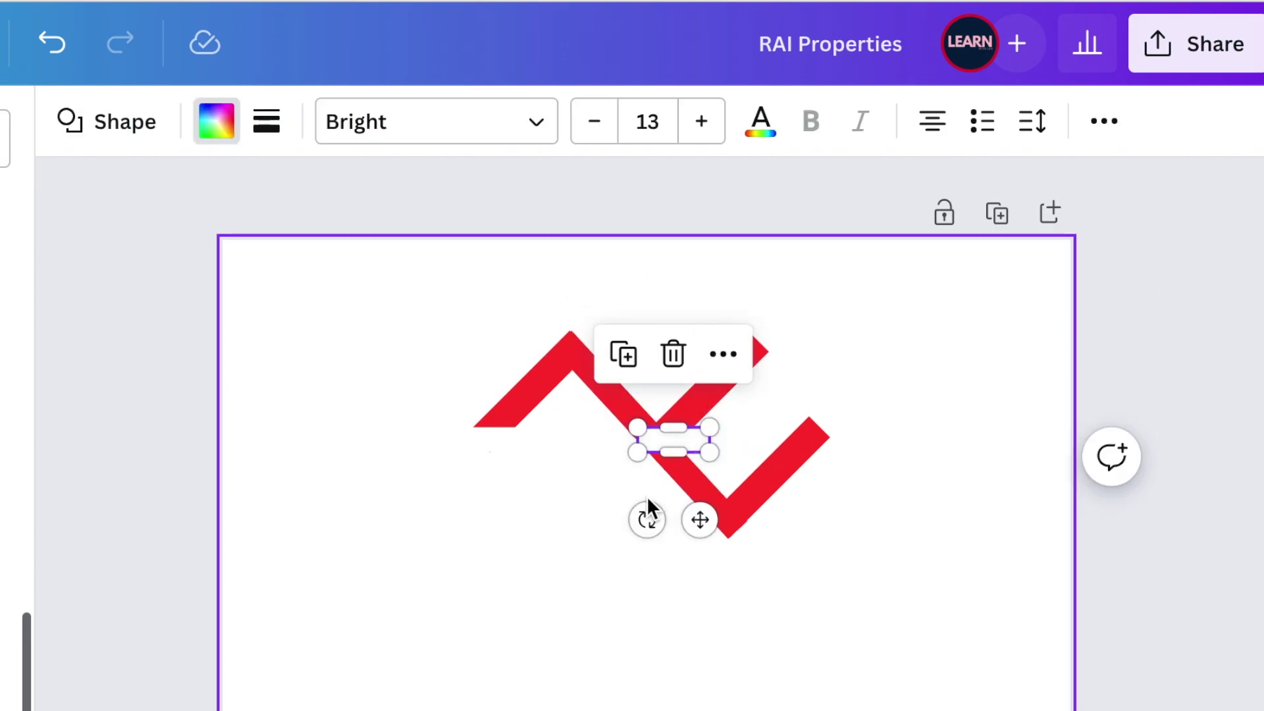
mouse_move(646, 508)
left_mouse_down()
mouse_move(638, 474)
mouse_move(620, 488)
mouse_move(634, 499)
left_mouse_up()
left_click(636, 558)
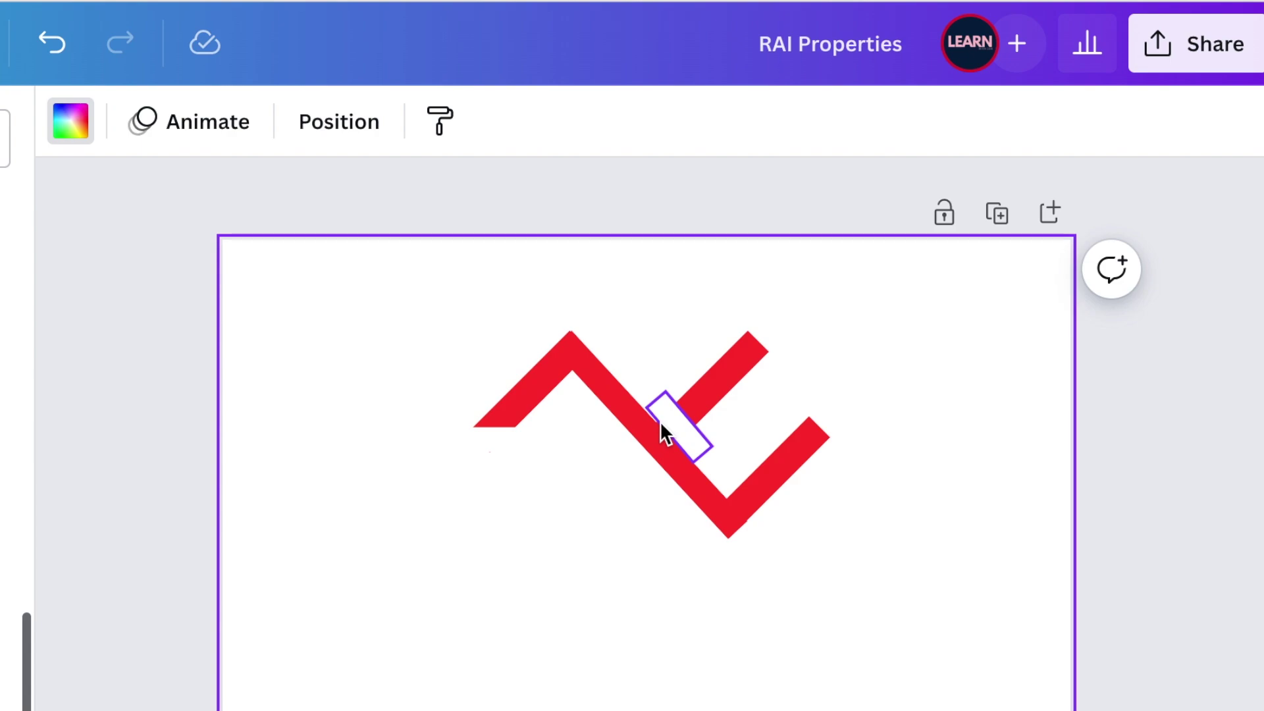
left_click(670, 421)
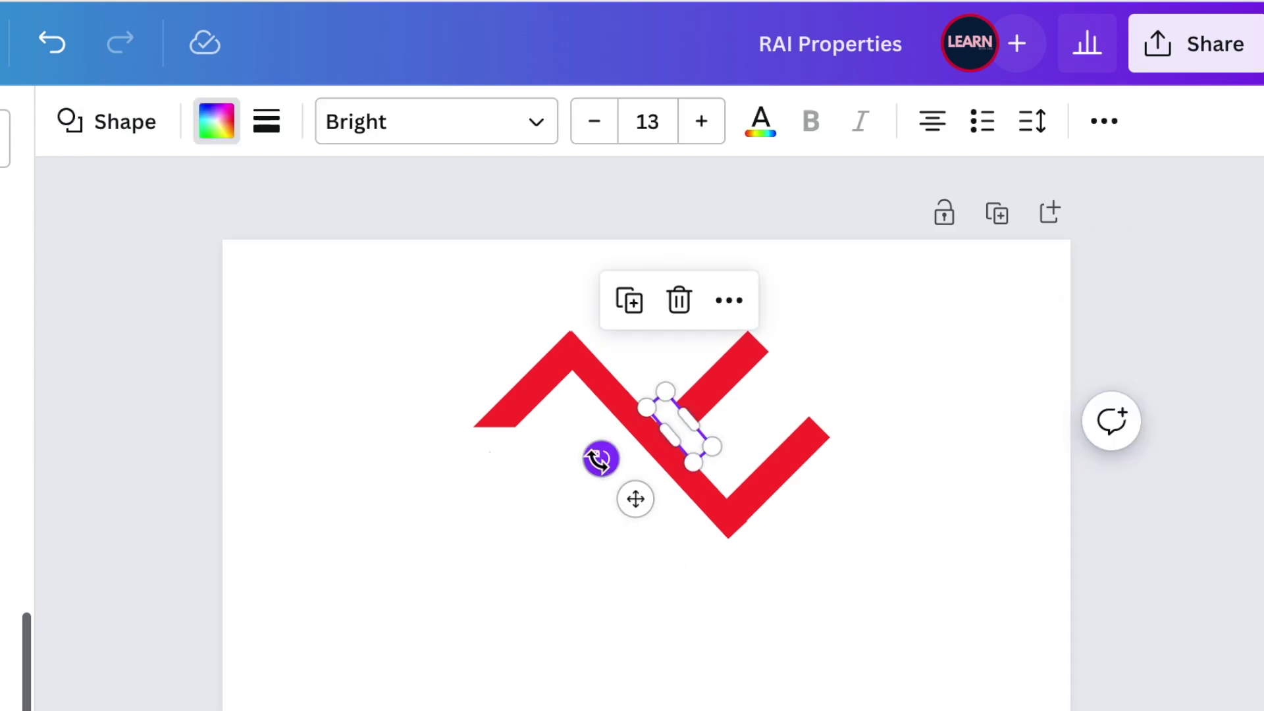
key("Tab")
left_click_drag(632, 514, 646, 498)
left_click(499, 570)
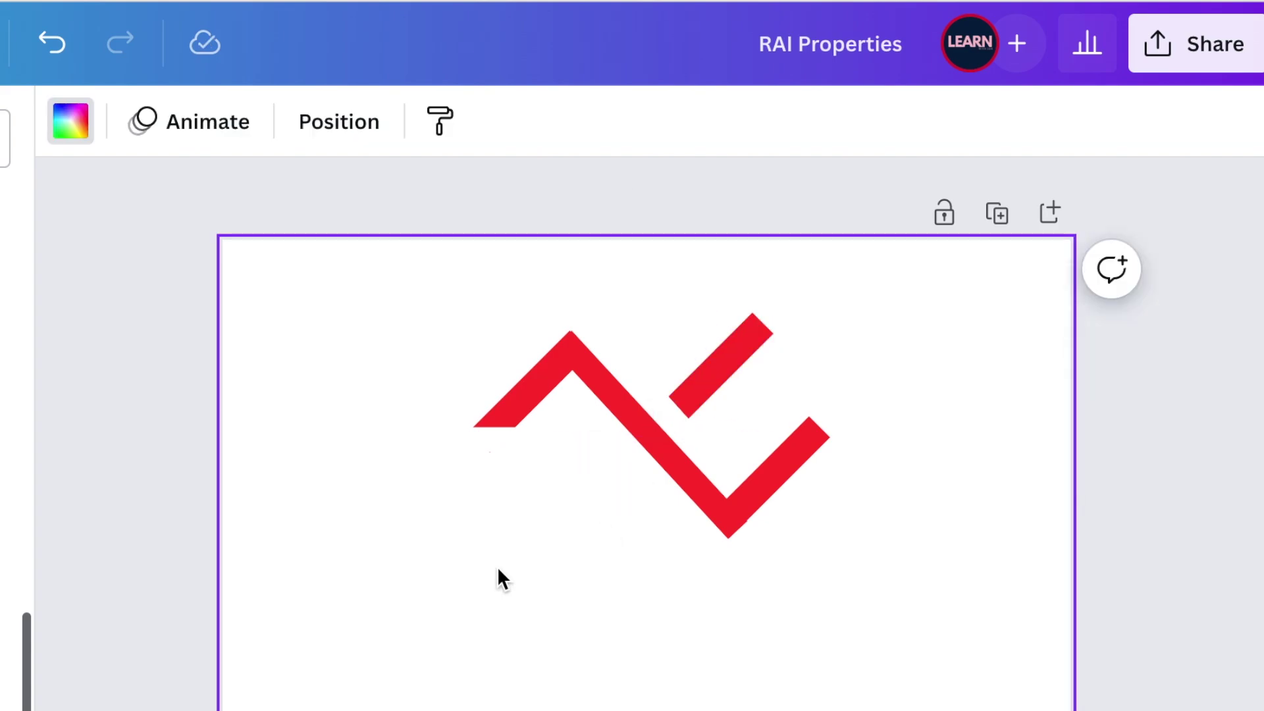
Adjust the copied bar's rotation and position so it rises squarely from the long diagonal with a narrow gap
left_click(678, 403)
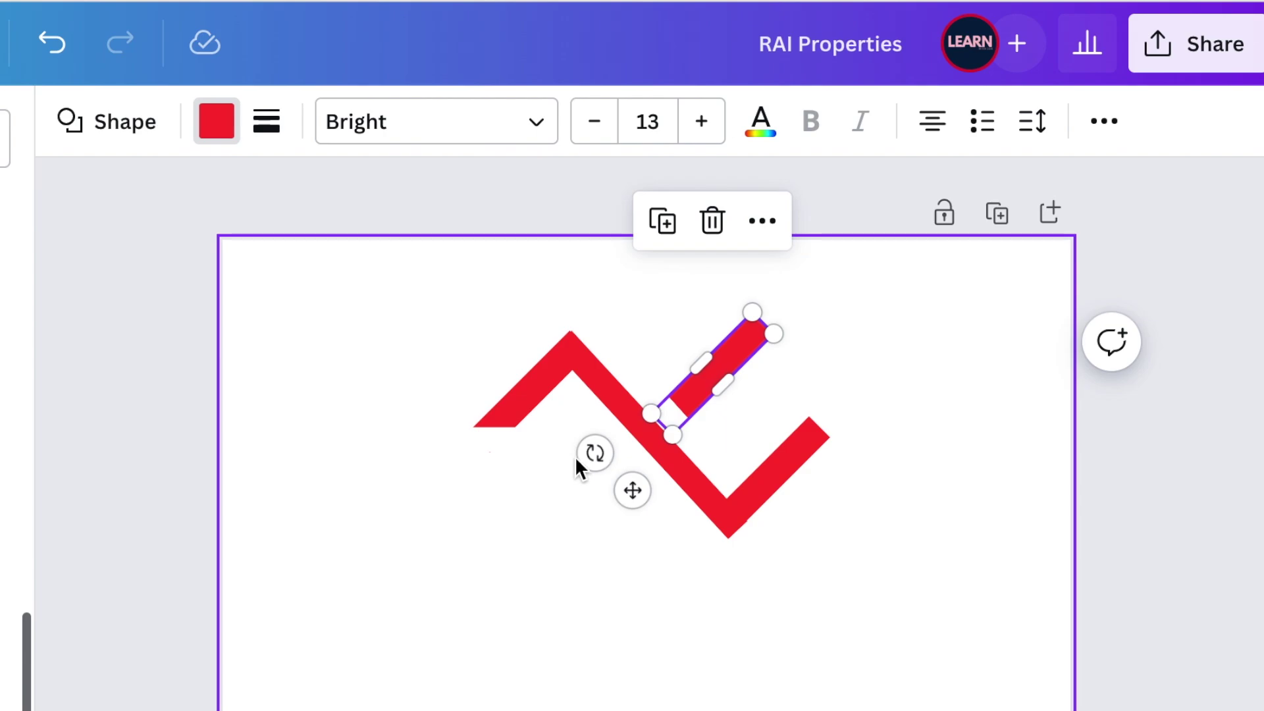
left_click_drag(713, 443, 692, 437)
left_click_drag(594, 454, 592, 445)
left_click(569, 629)
left_click(671, 423)
left_click_drag(688, 429, 752, 340)
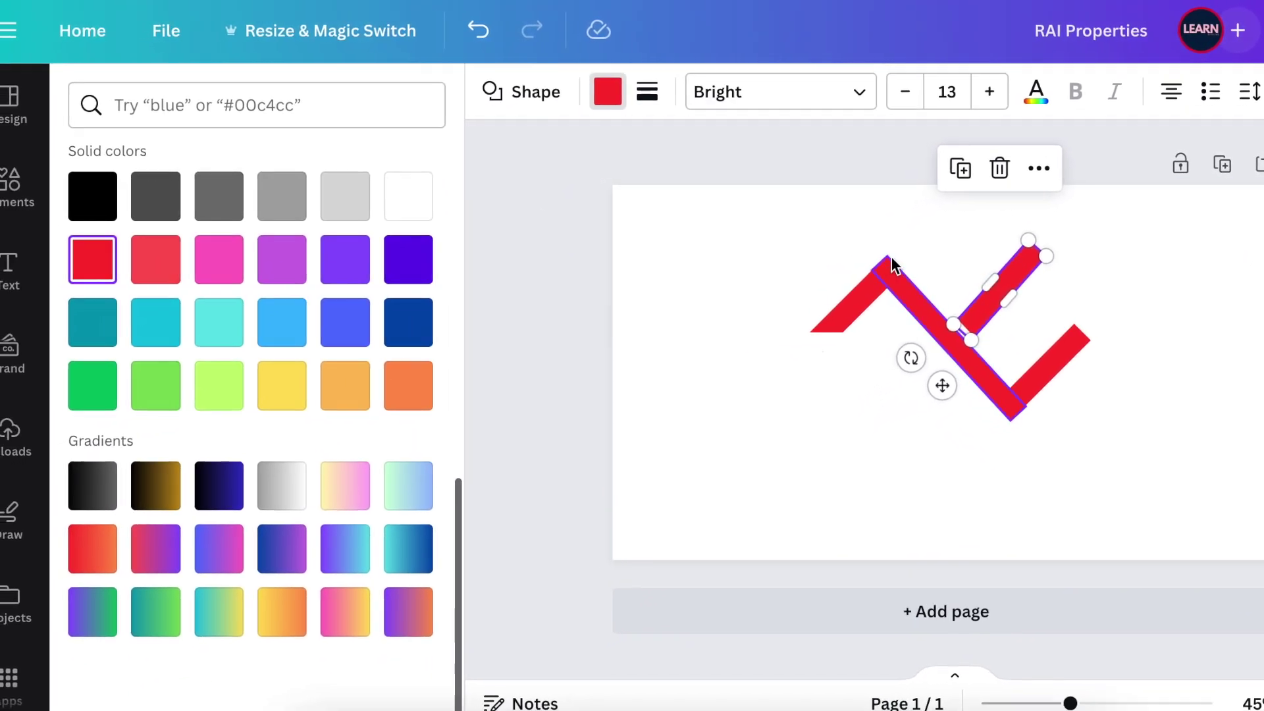
left_click(706, 415)
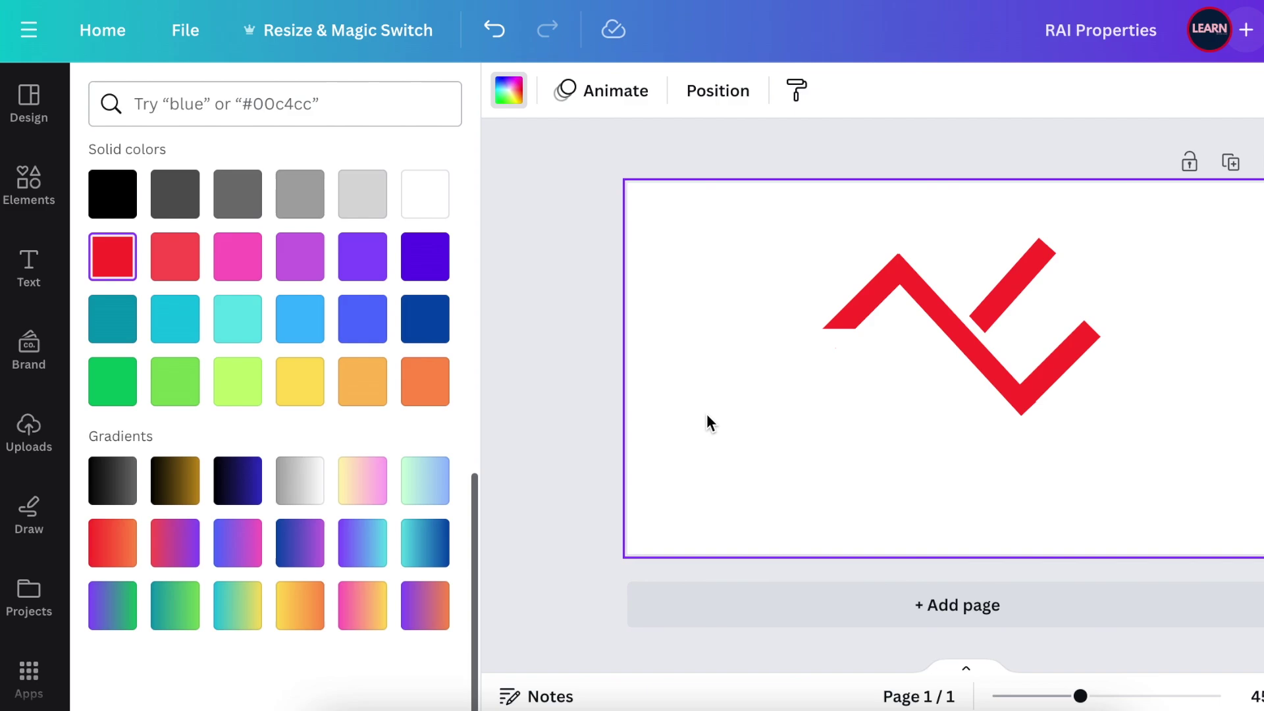
Show rulers and guides and place a horizontal guide at about 137 px, level with the left roof's peak
left_click(183, 41)
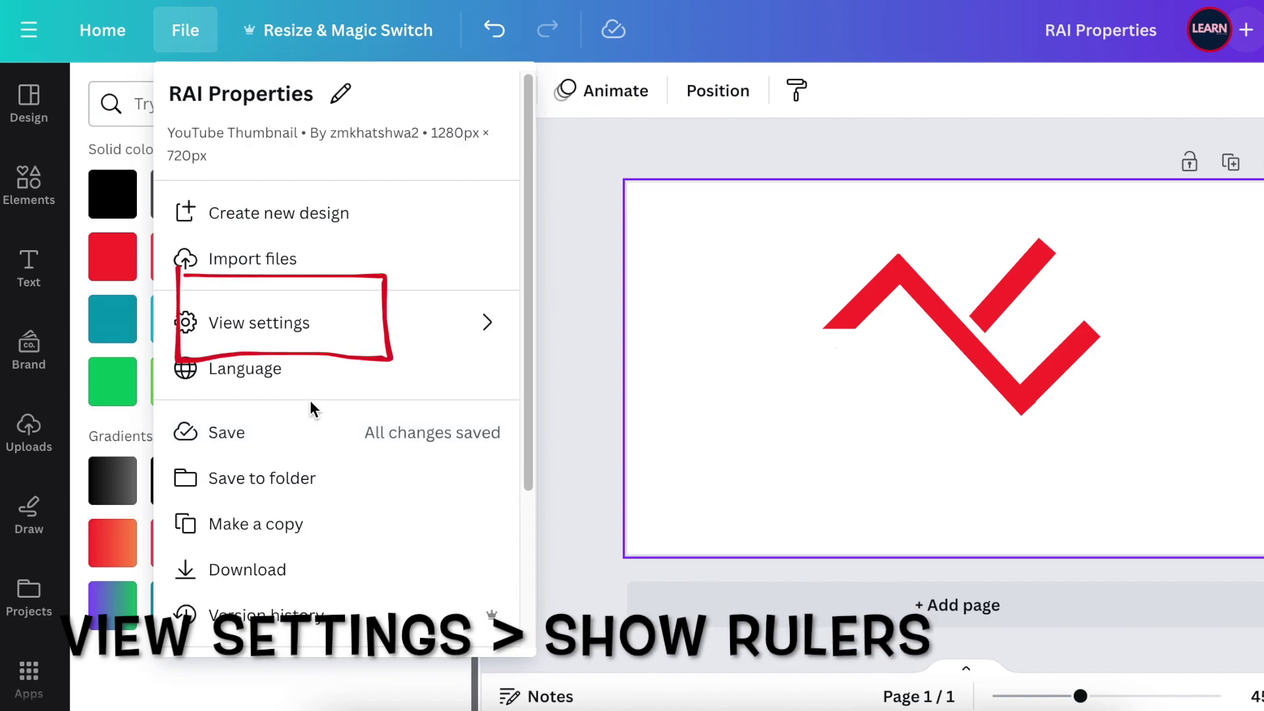
left_click(327, 324)
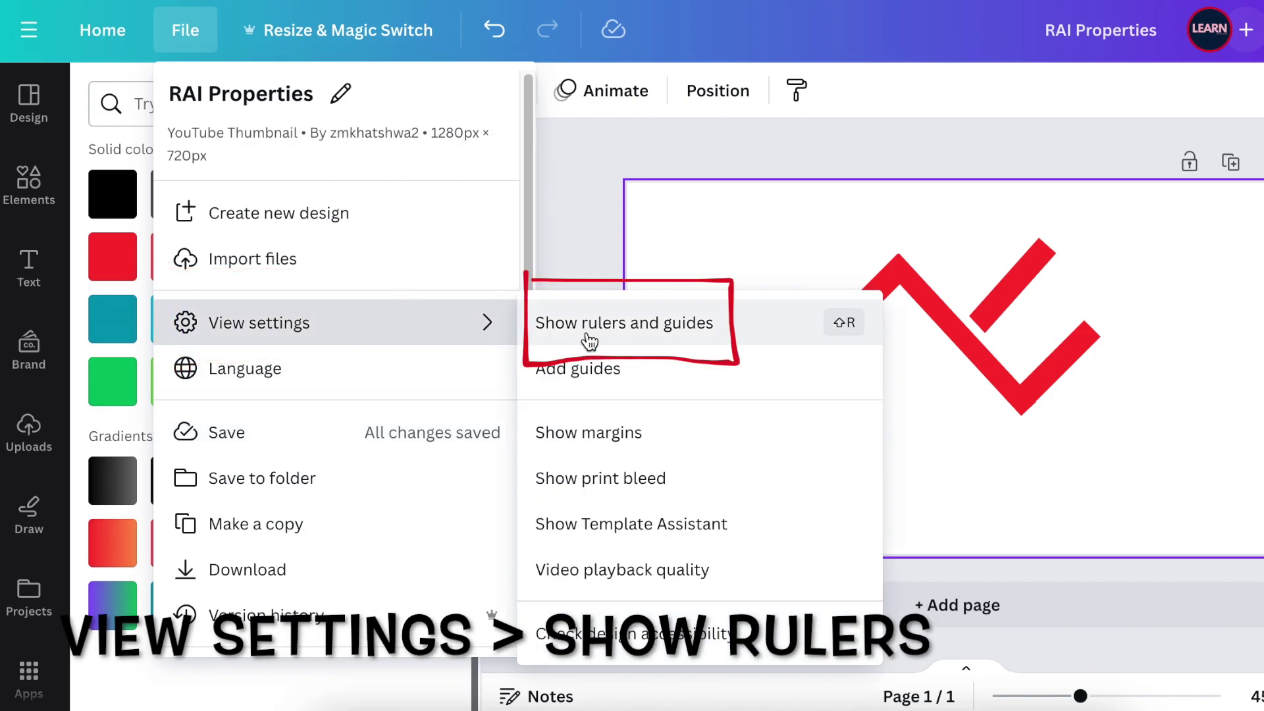
left_click(649, 331)
left_click_drag(790, 143, 774, 287)
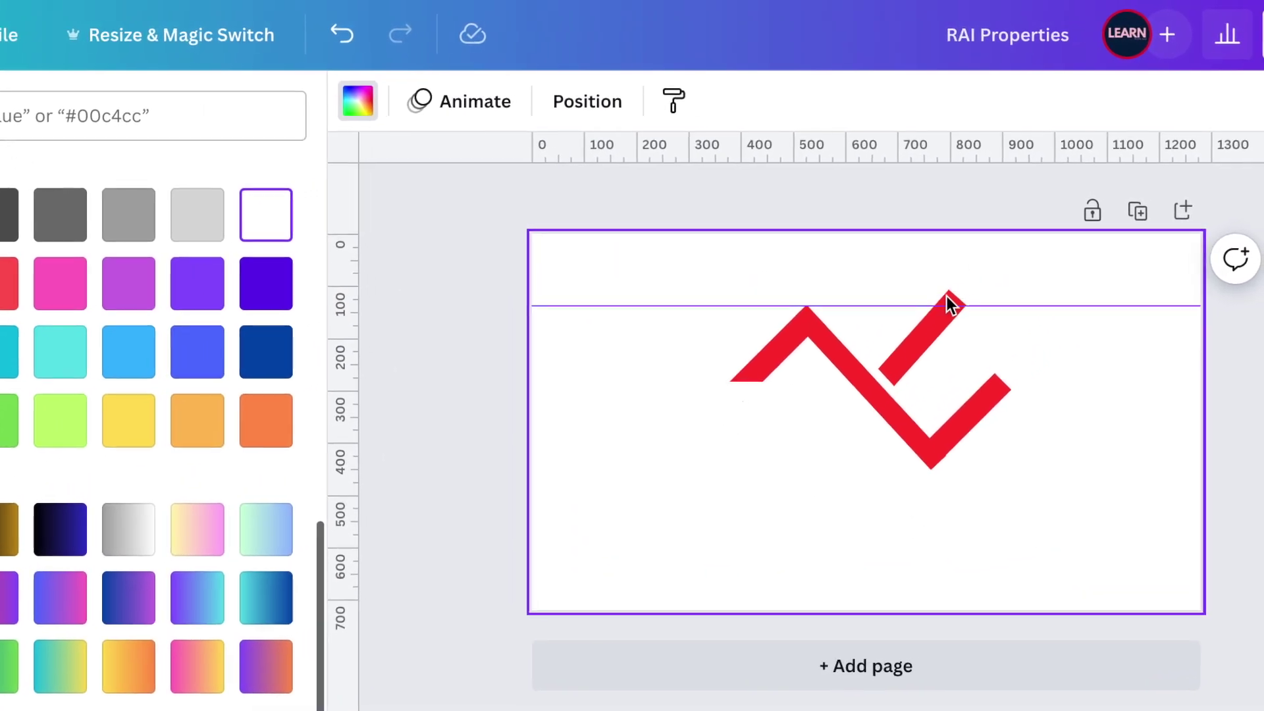
Shorten the upper right bar along its length until its top corner meets the horizontal guide
left_click(951, 303)
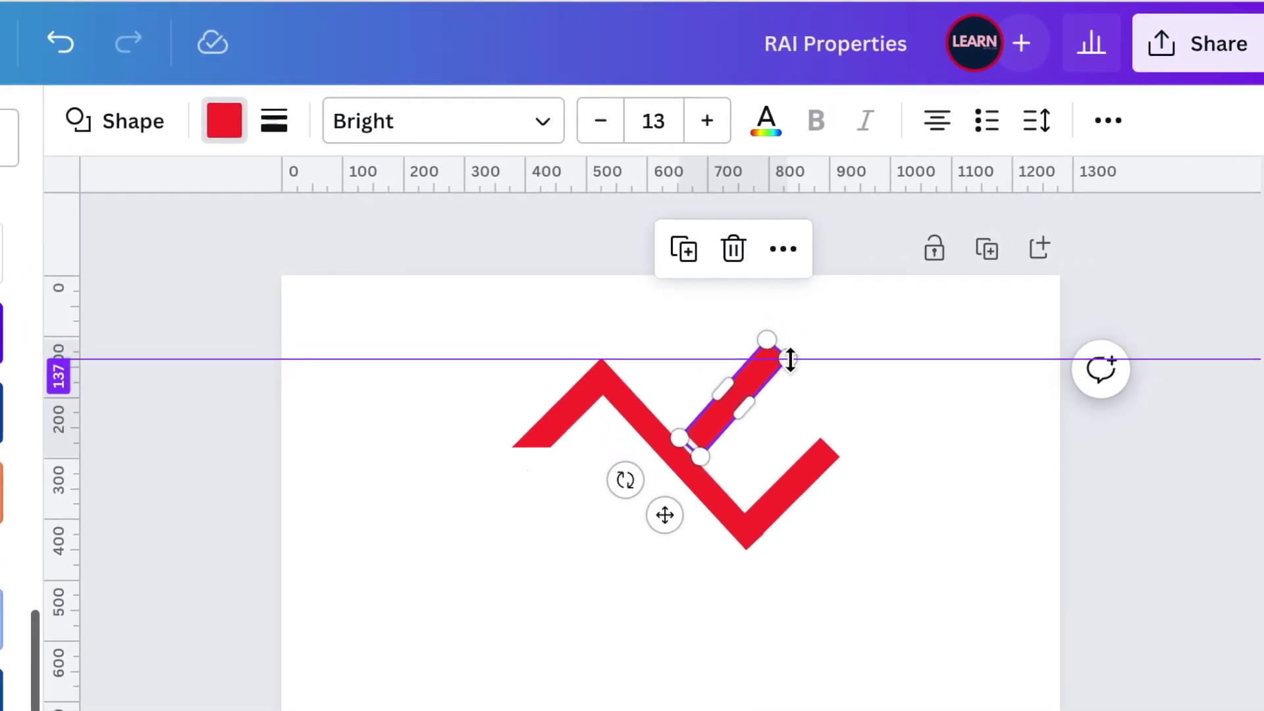
left_click_drag(789, 359, 754, 359)
left_click(880, 594)
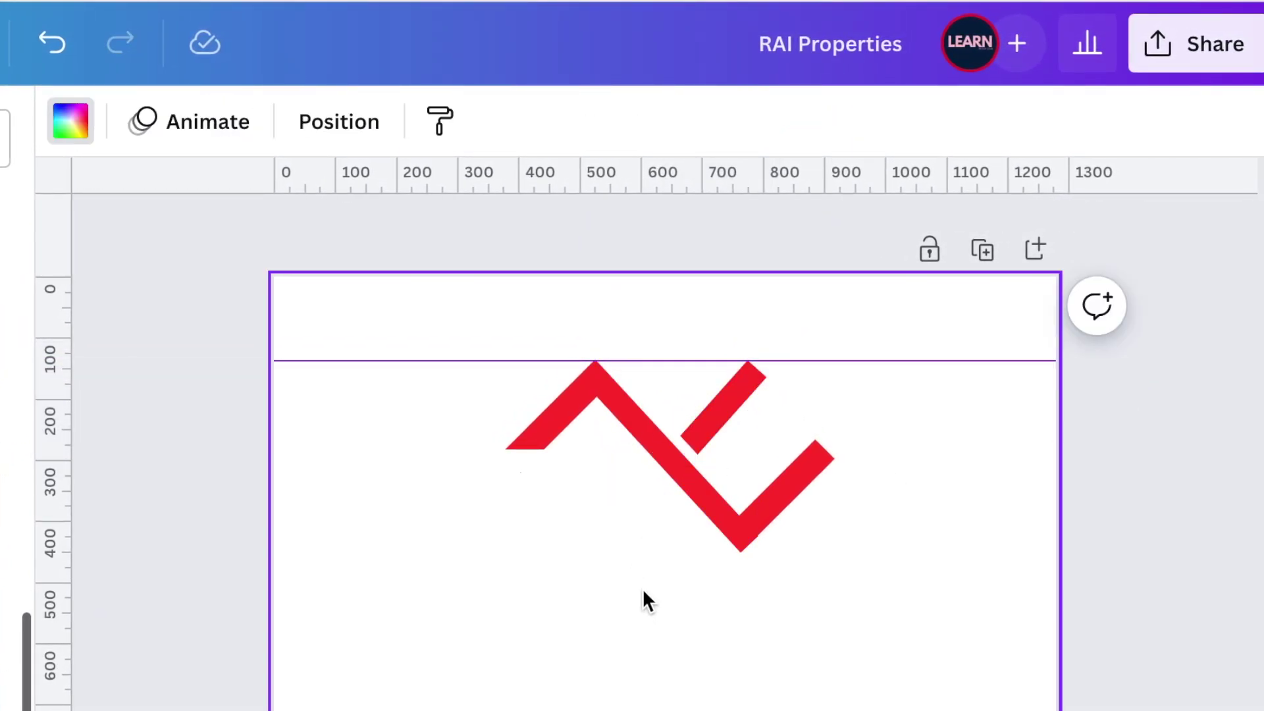
Duplicate the white rectangle and place the enlarged copy over the lower right bar's tip to cut it horizontally
left_click(510, 470)
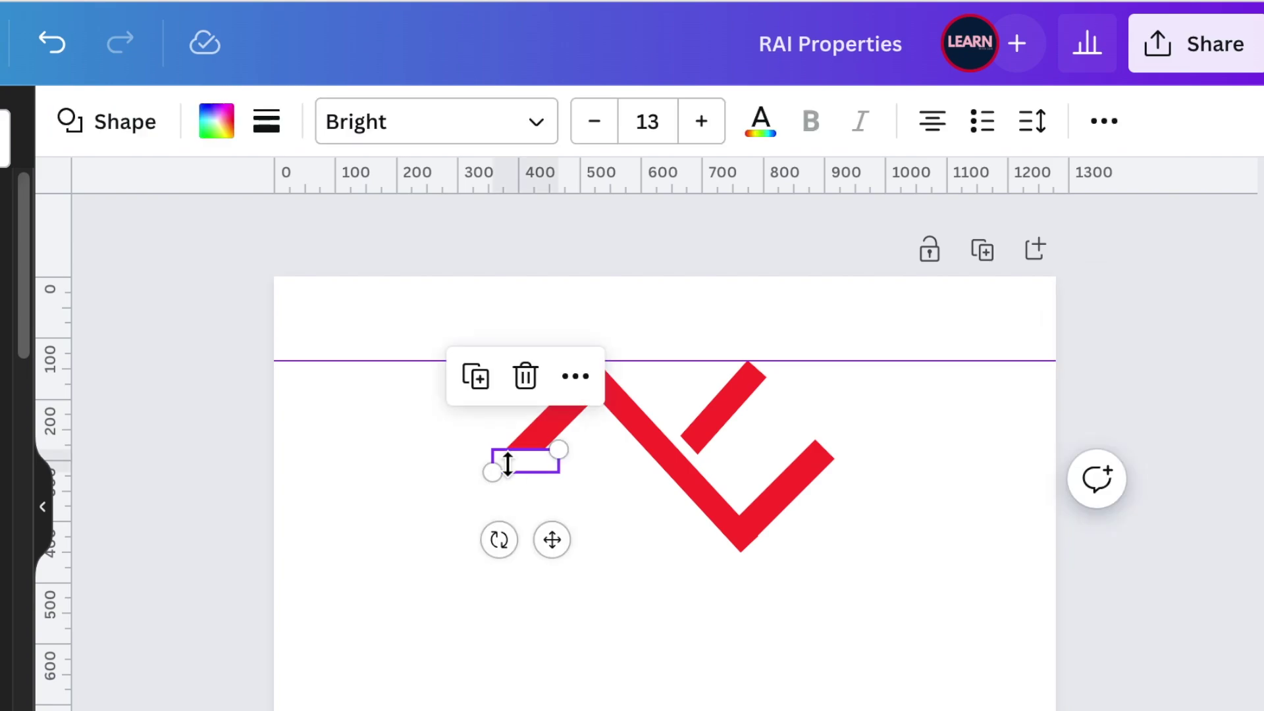
left_click(479, 393)
left_click_drag(565, 553, 839, 560)
left_click_drag(844, 457, 856, 431)
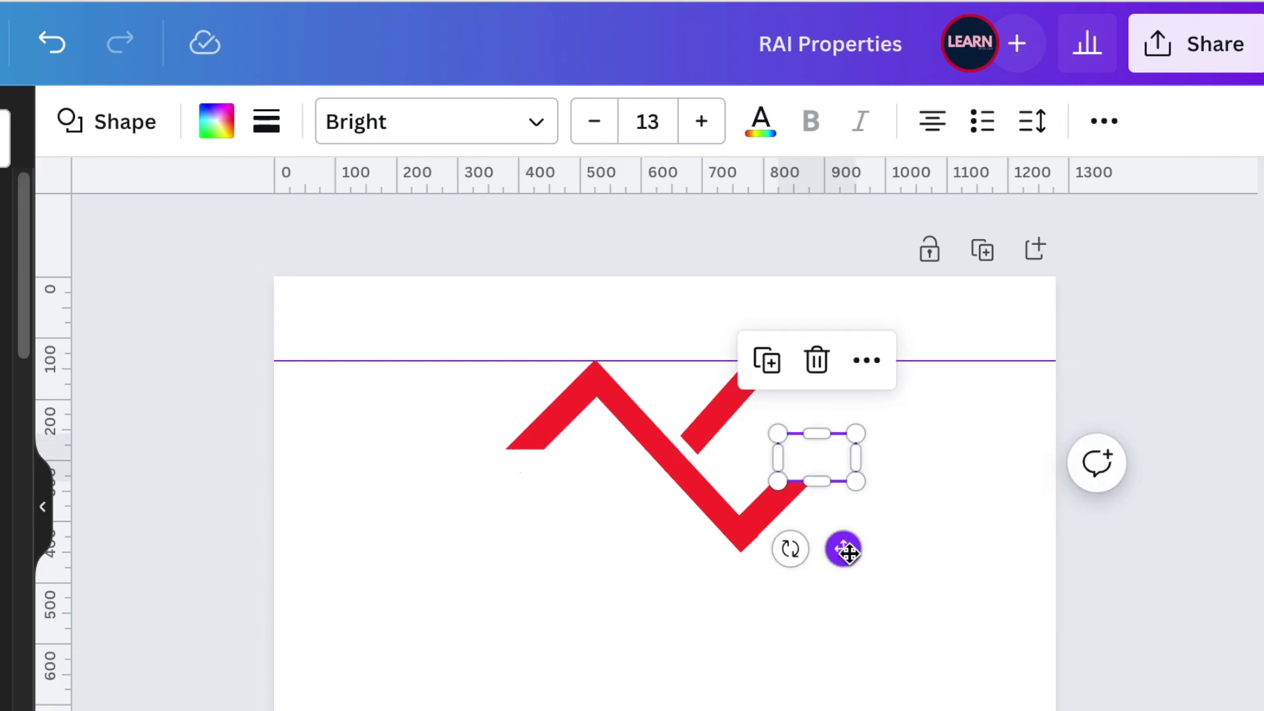
left_click(887, 631)
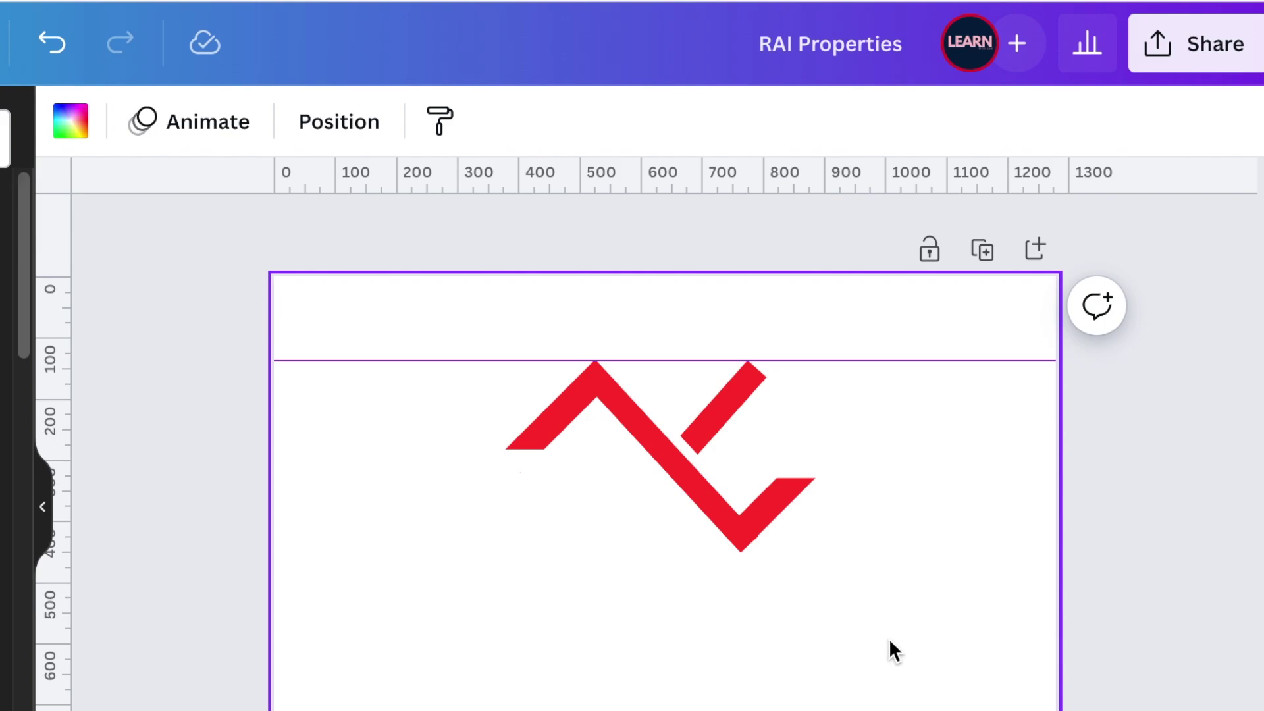
Duplicate the upper right bar and rotate and place the copy sloping down to the right, forming a second roof peak
left_click(724, 411)
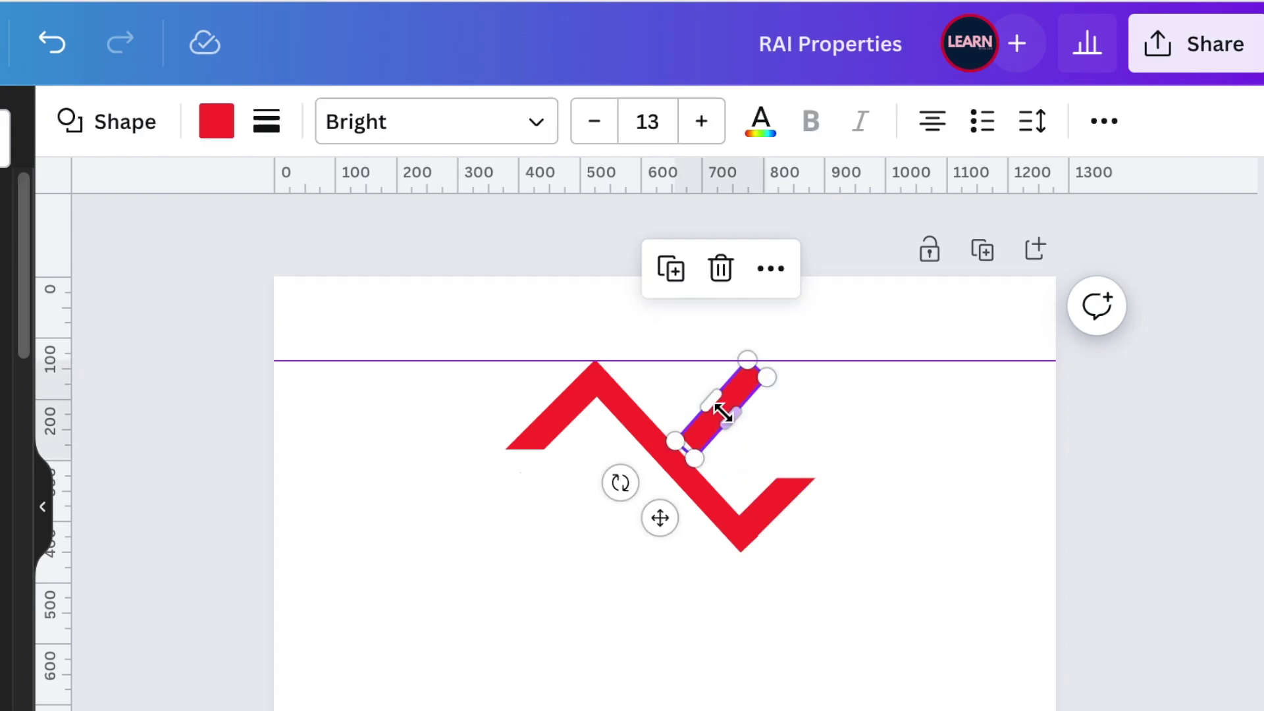
left_click(671, 268)
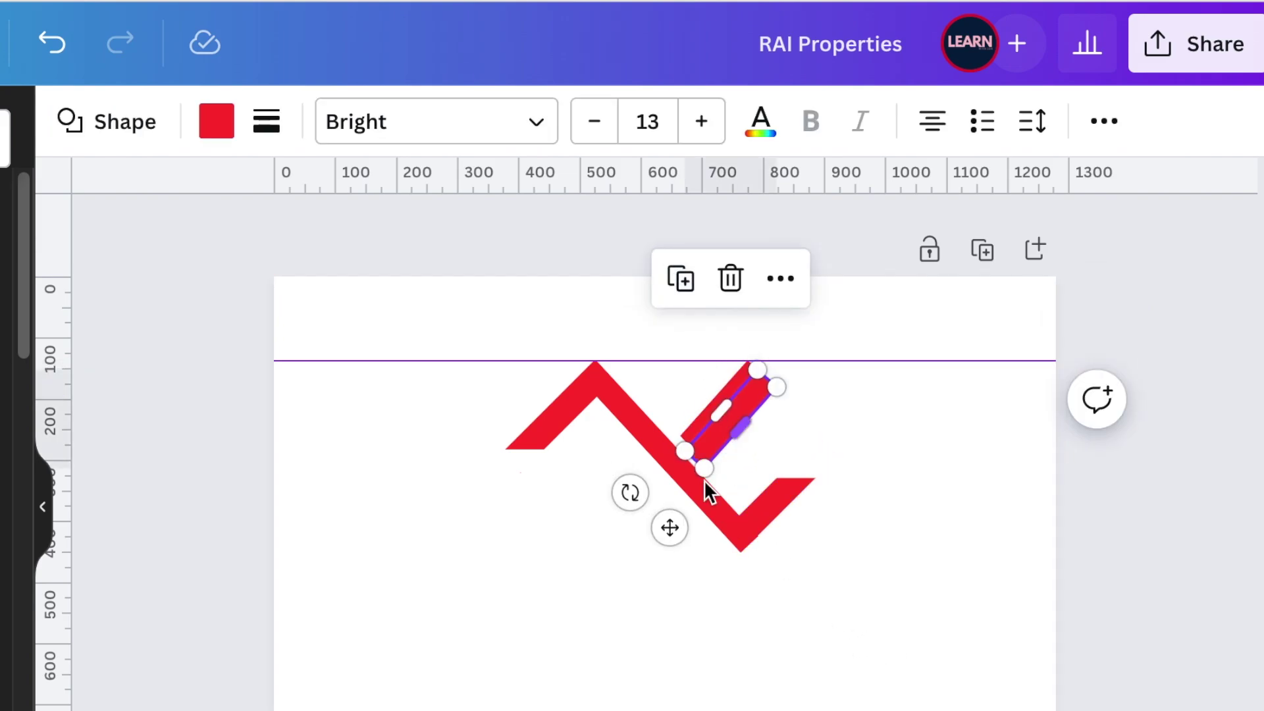
left_click_drag(629, 492, 891, 465)
left_click(907, 614)
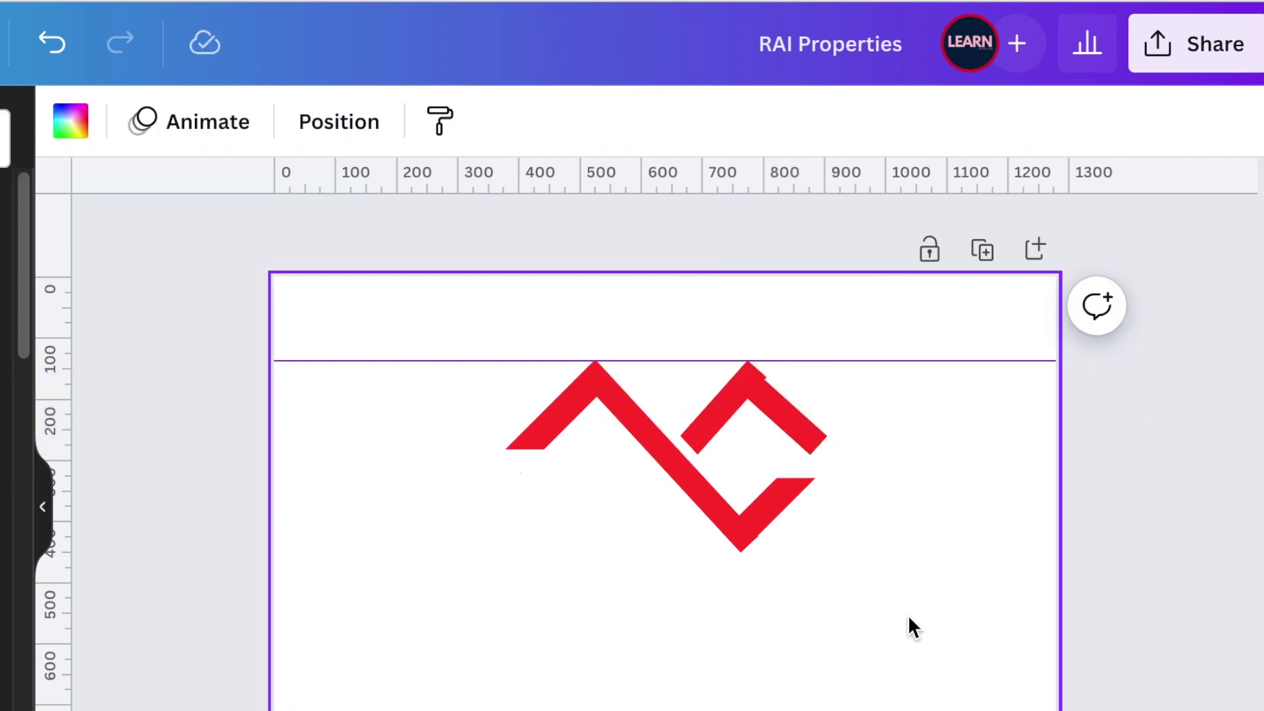
Fine-tune the position and rotation of the second roof's right bar so both bars meet in a clean peak at the guide
left_click(773, 405)
key("Up")
key("Up")
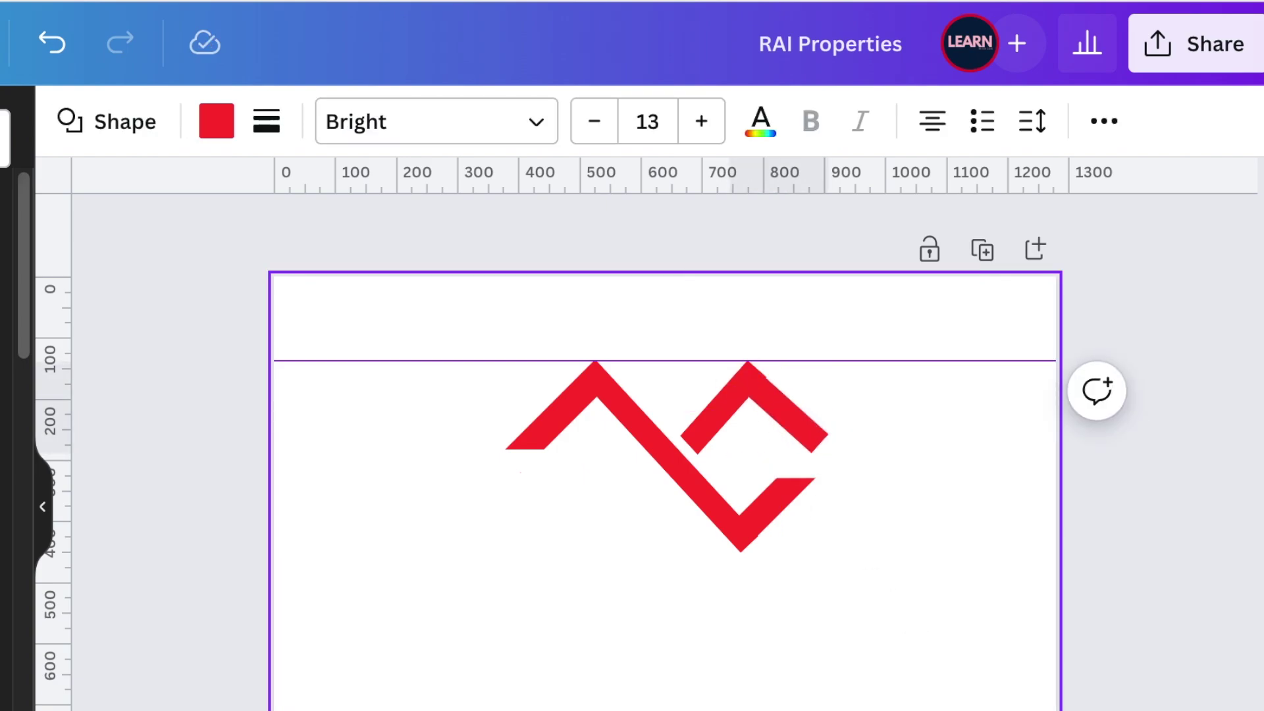
left_click(866, 527)
left_click(787, 405)
left_click(882, 677)
left_click(787, 404)
left_click_drag(838, 516, 840, 520)
left_click(856, 588)
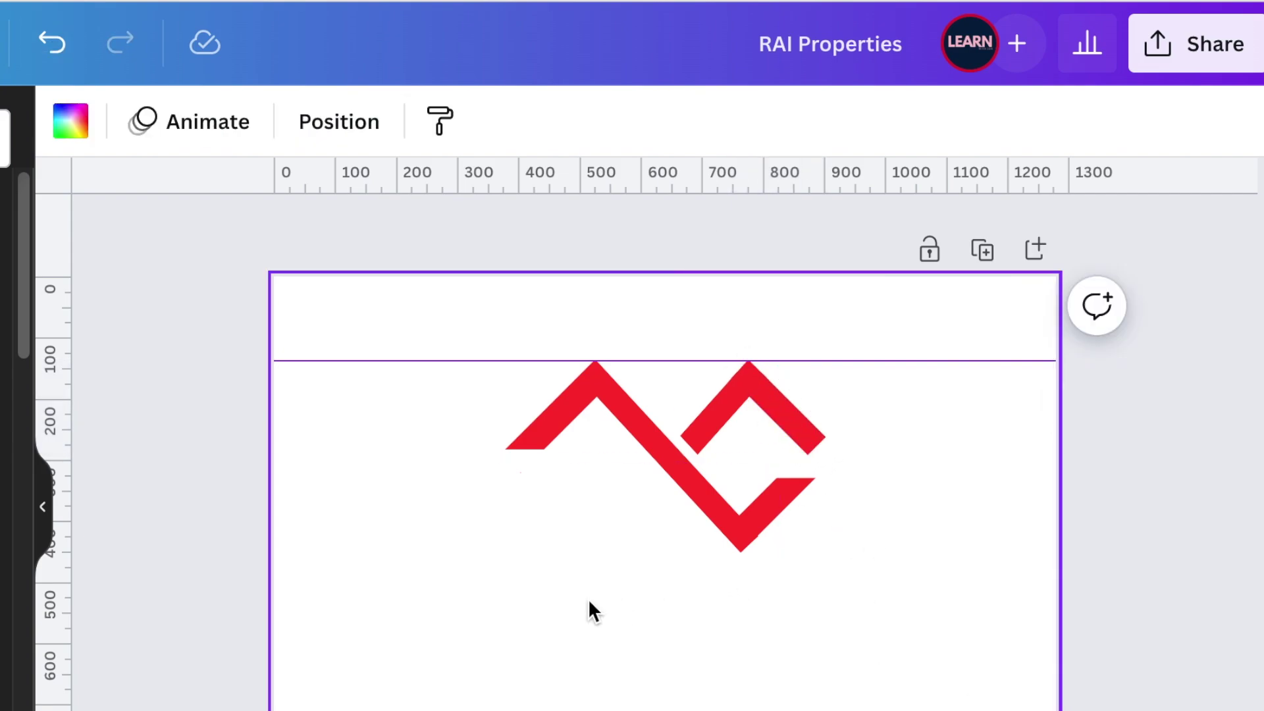
Duplicate the left white rectangle and cover the second roof's lower right tip with the copy to cut it horizontally
left_click(523, 464)
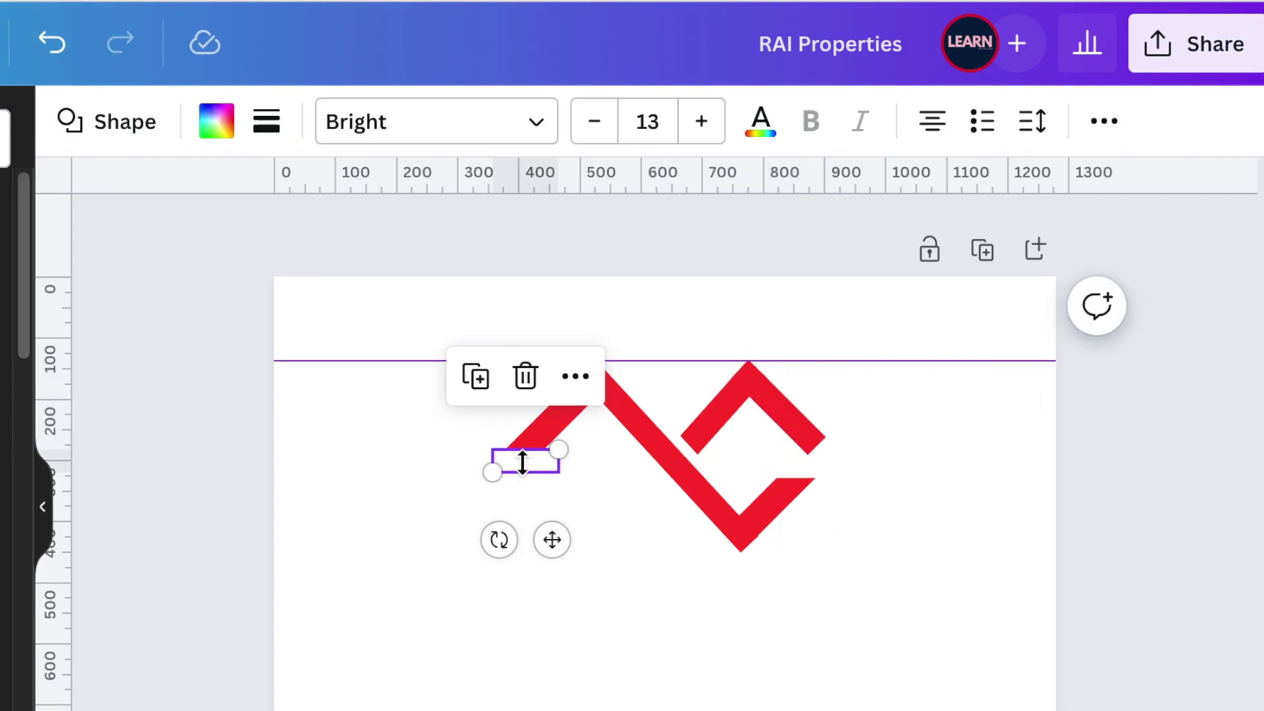
left_click(477, 388)
left_click_drag(556, 558, 829, 538)
left_click(428, 621)
scroll(429, 621, "up", 2)
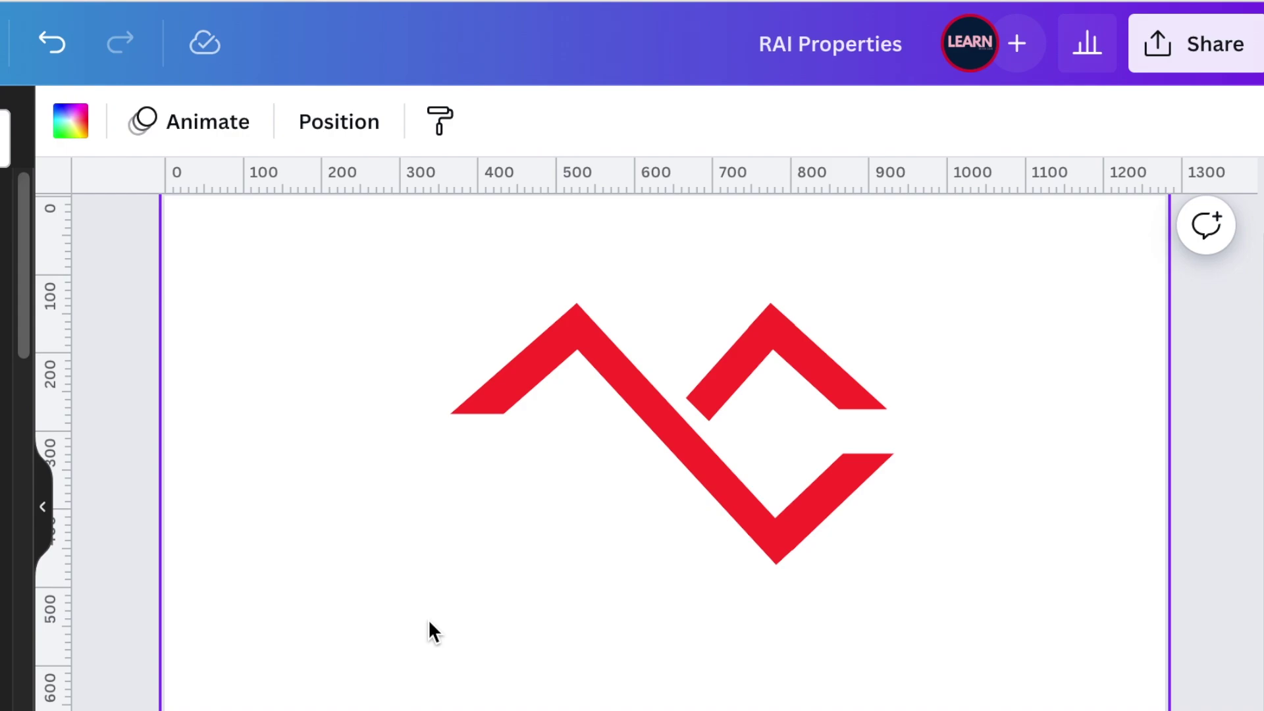
Add a square, shrink it to a small window pane below the left roof and set its corner rounding to 6
key("r")
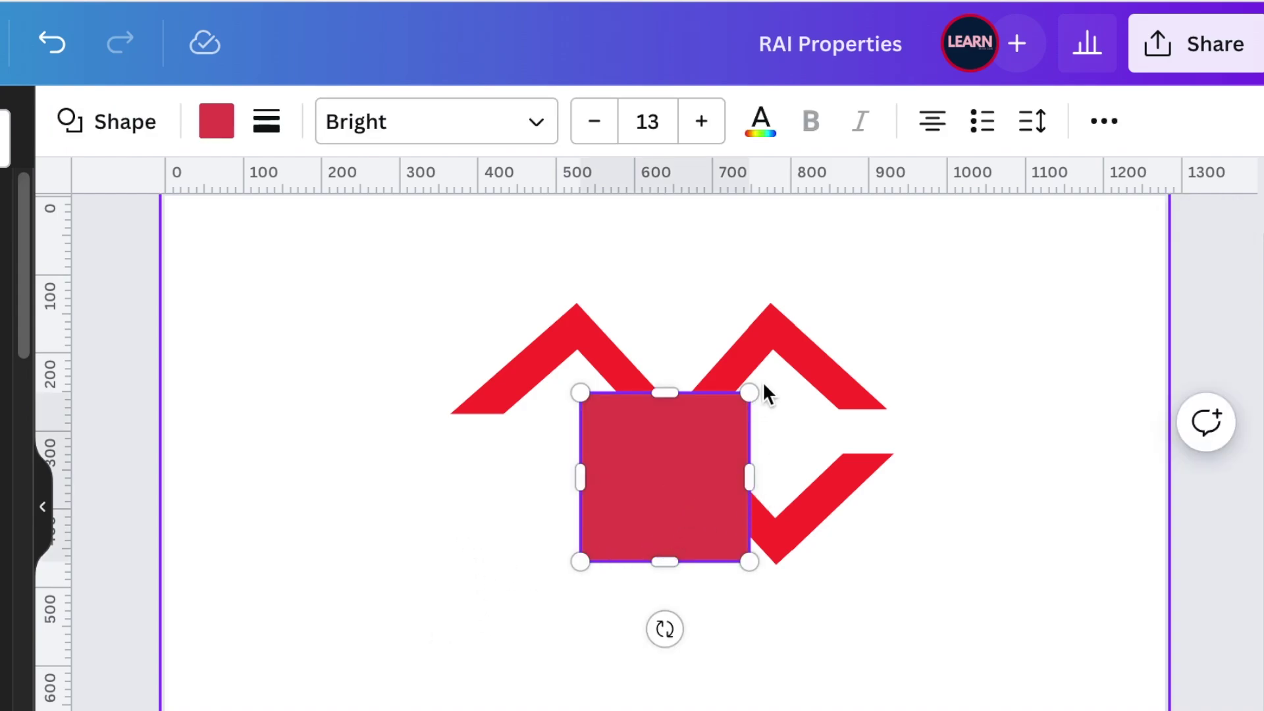
left_click_drag(749, 393, 614, 527)
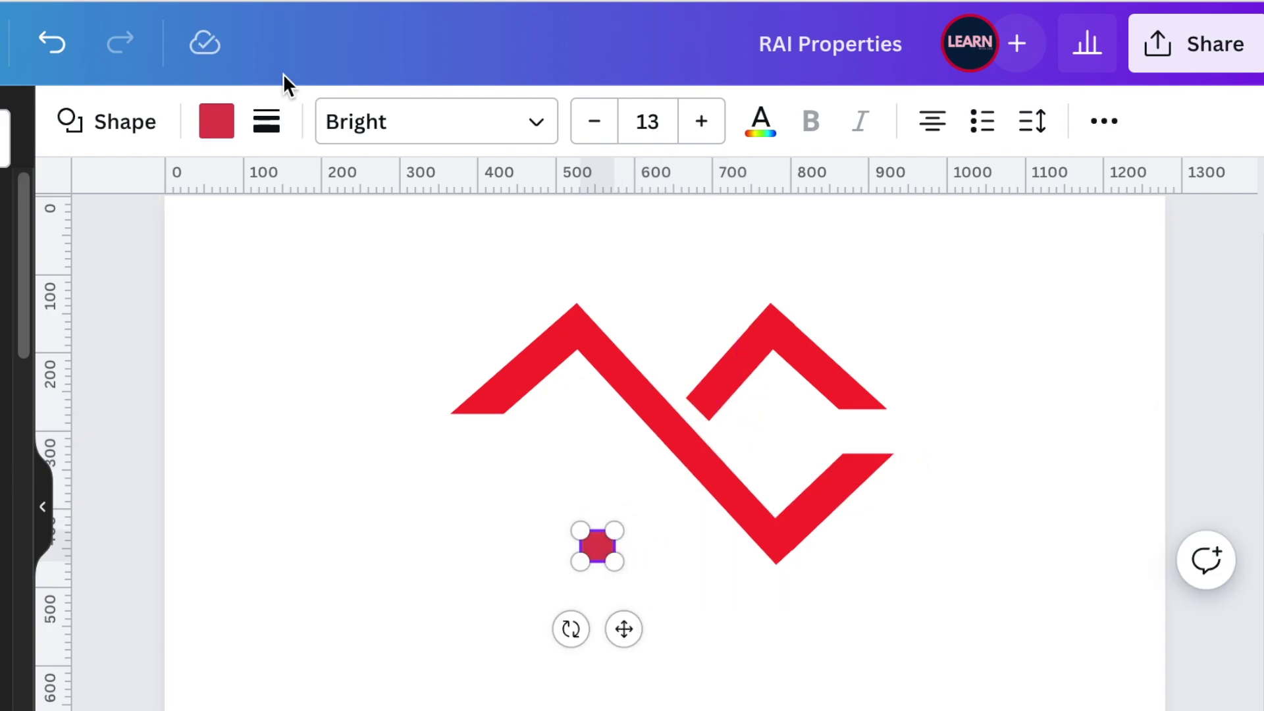
left_click(267, 129)
left_click_drag(267, 391, 293, 392)
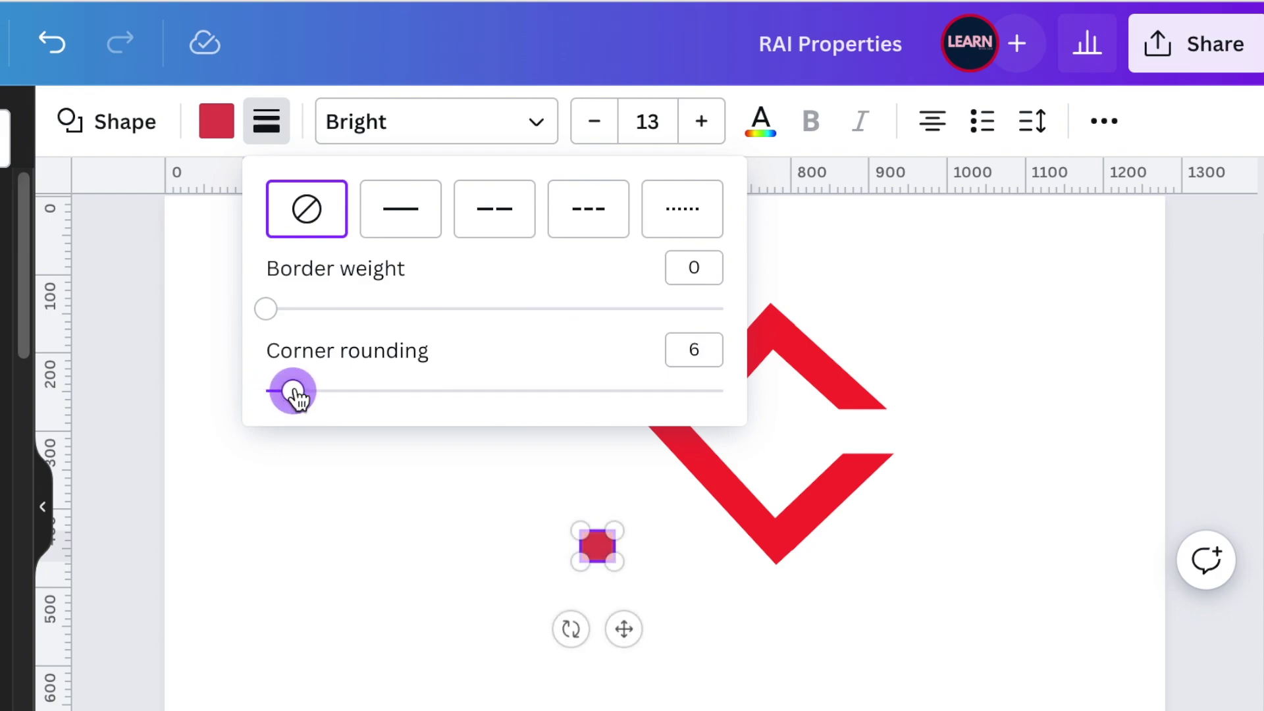
left_click(395, 596)
left_click(400, 594)
Recolor both bars of the second roof black
left_click(727, 369)
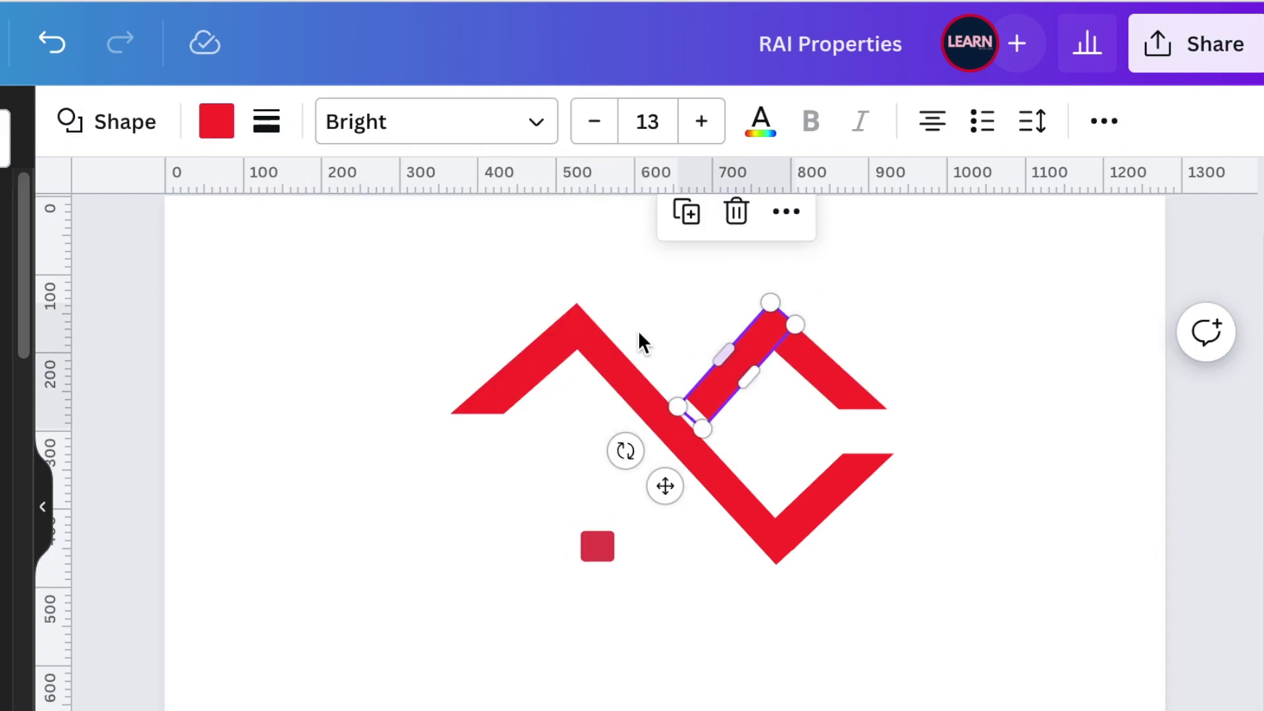
left_click(219, 124)
left_click_drag(27, 268, 30, 451)
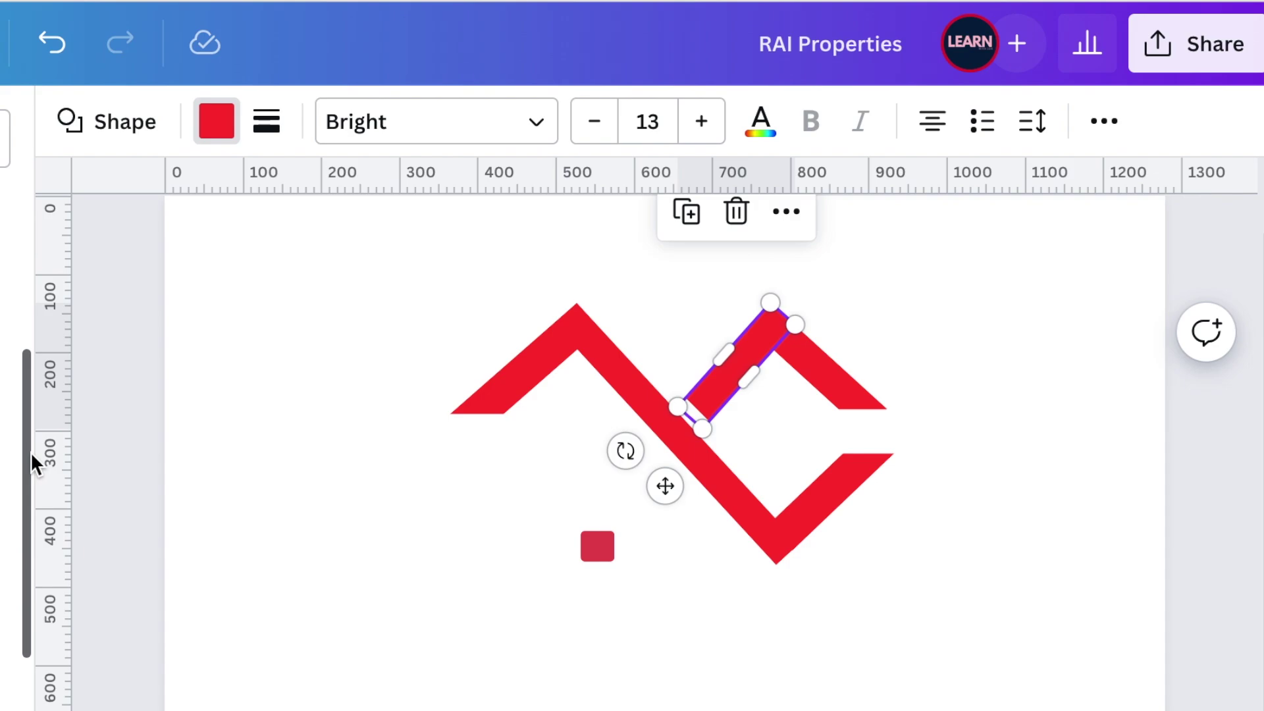
left_click(6, 461)
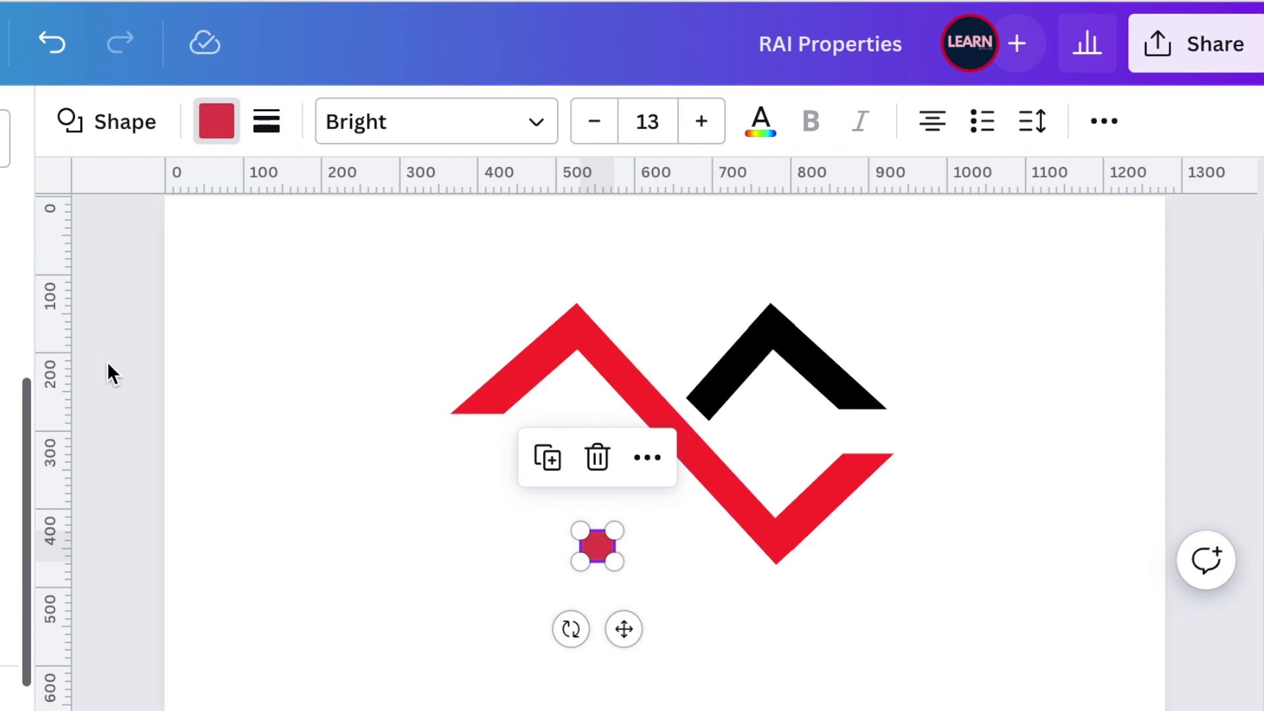
Recolor the small rounded square to the logo's bright red, move it under the left roof and shrink it further
scroll(14, 361, "up", 2)
scroll(13, 362, "up", 5)
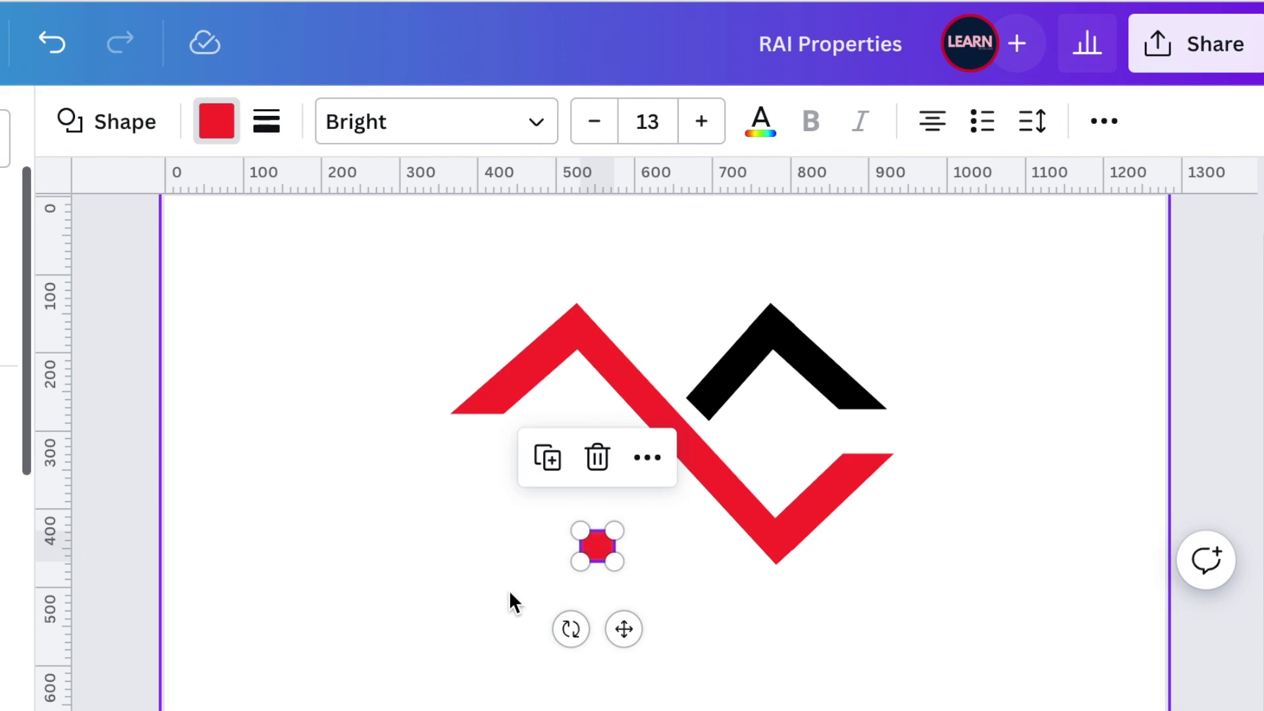
left_click(598, 547)
left_click_drag(623, 629, 594, 506)
left_click_drag(584, 433, 500, 380)
scroll(572, 421, "up", 2)
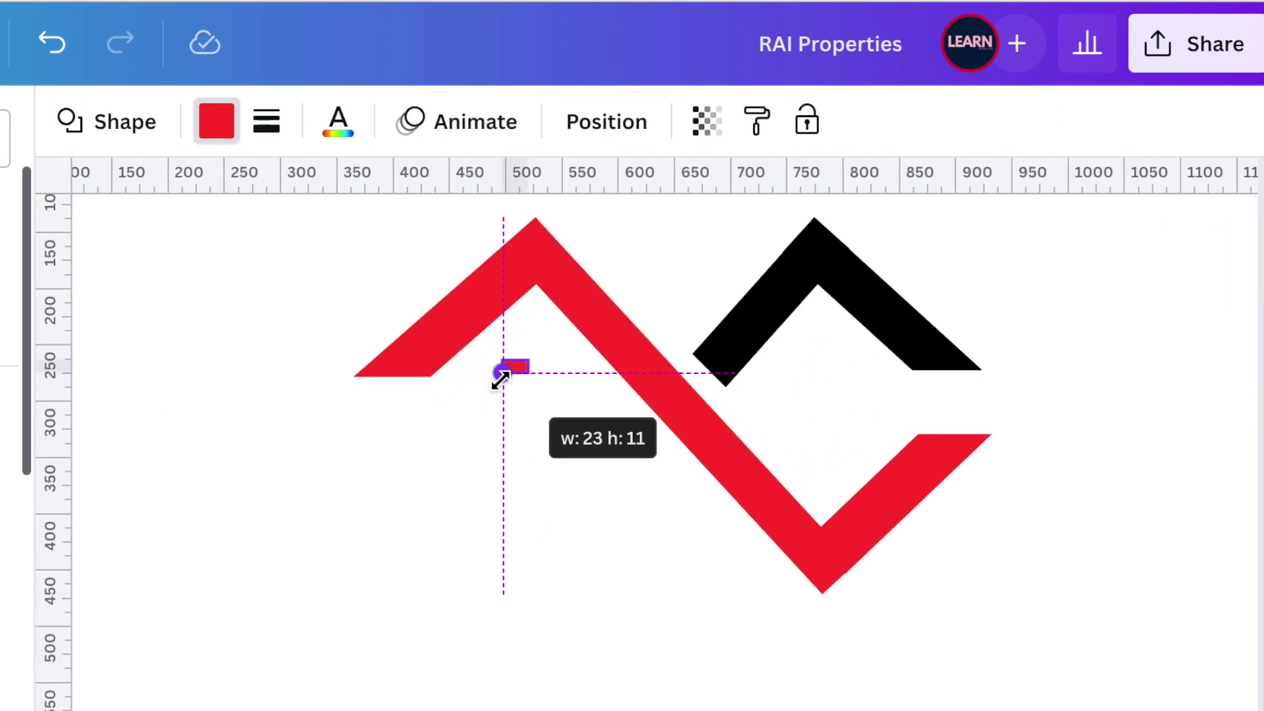
Build a two-by-two window from copies of the small red pane, group the four panes and duplicate the group
key("ctrl+d")
left_click_drag(537, 441, 550, 467)
left_click(513, 367, "shift")
key("ctrl+d")
left_click(594, 619)
left_click_drag(593, 618, 486, 291)
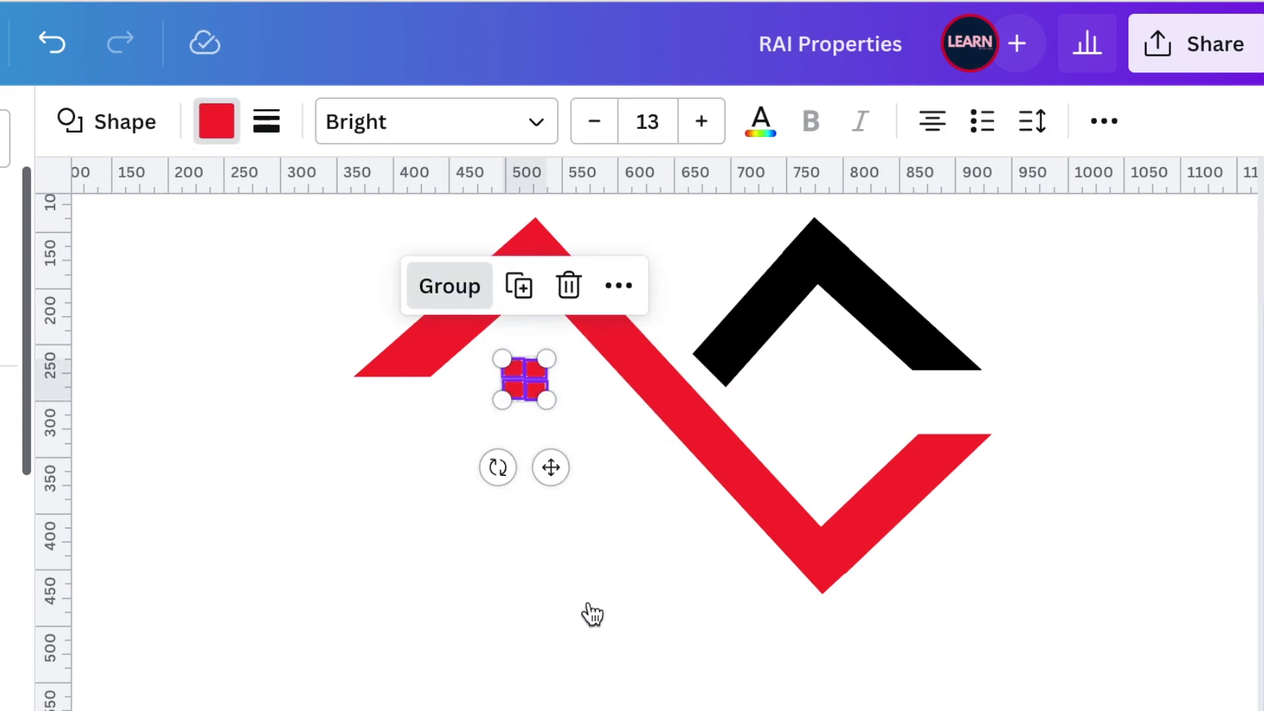
key("ctrl+g")
left_click(531, 288)
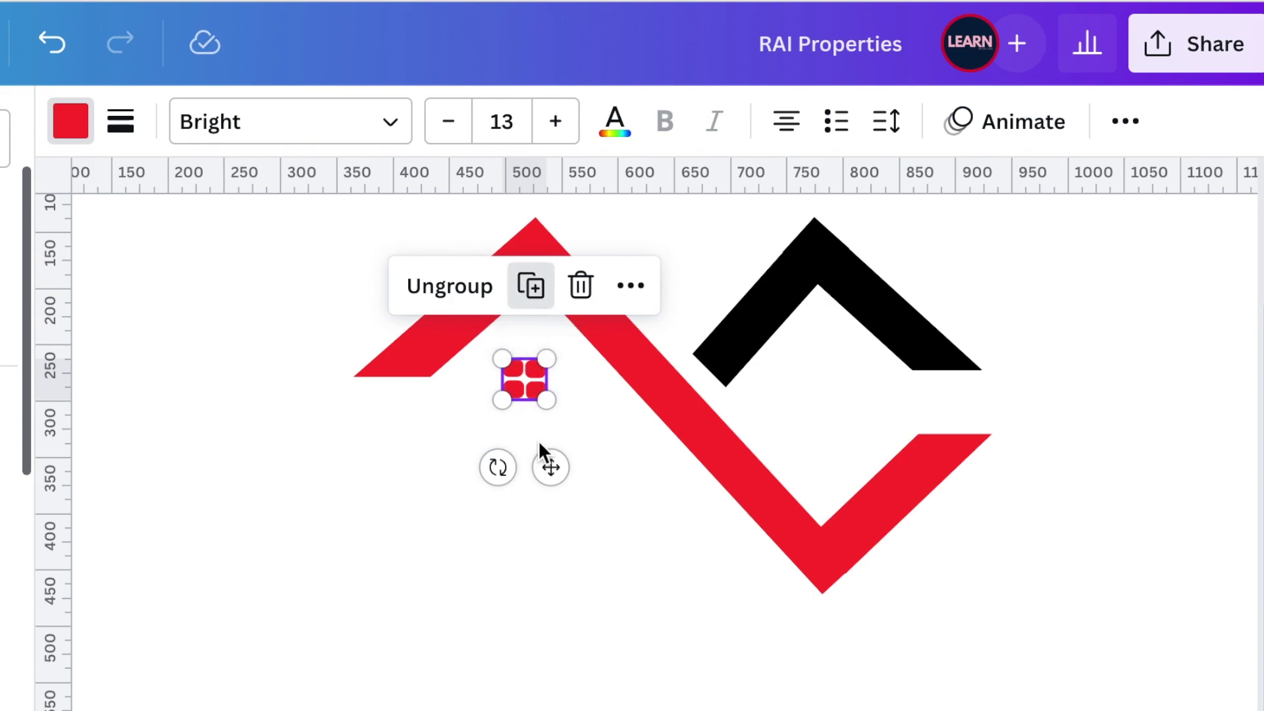
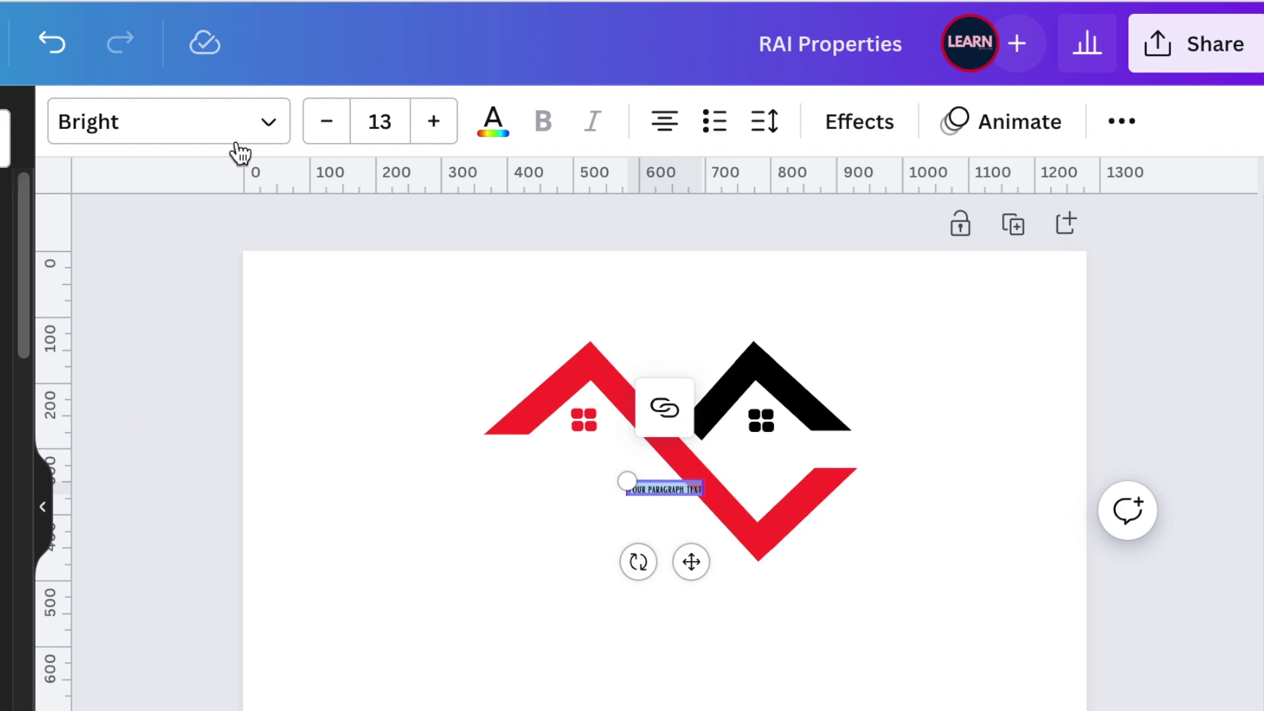
Set the placeholder text to Anton at size 36 and replace its wording with RAI
left_click(47, 217)
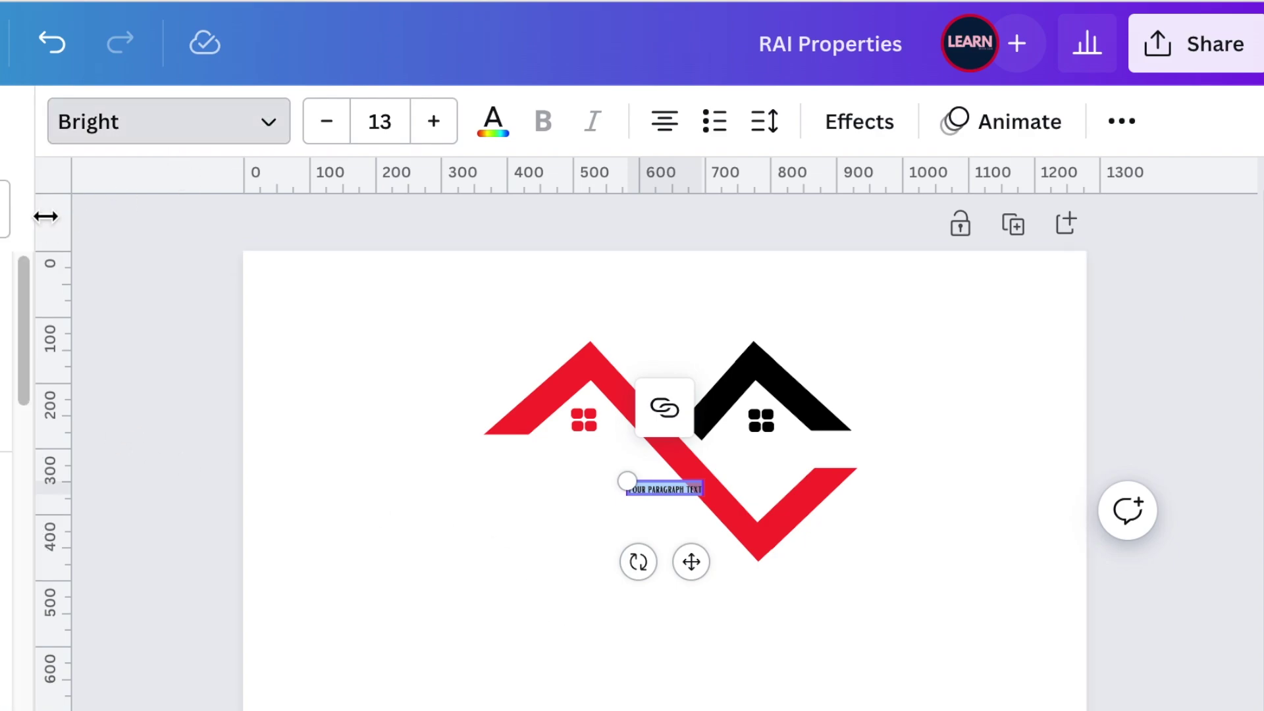
key("ctrl+z")
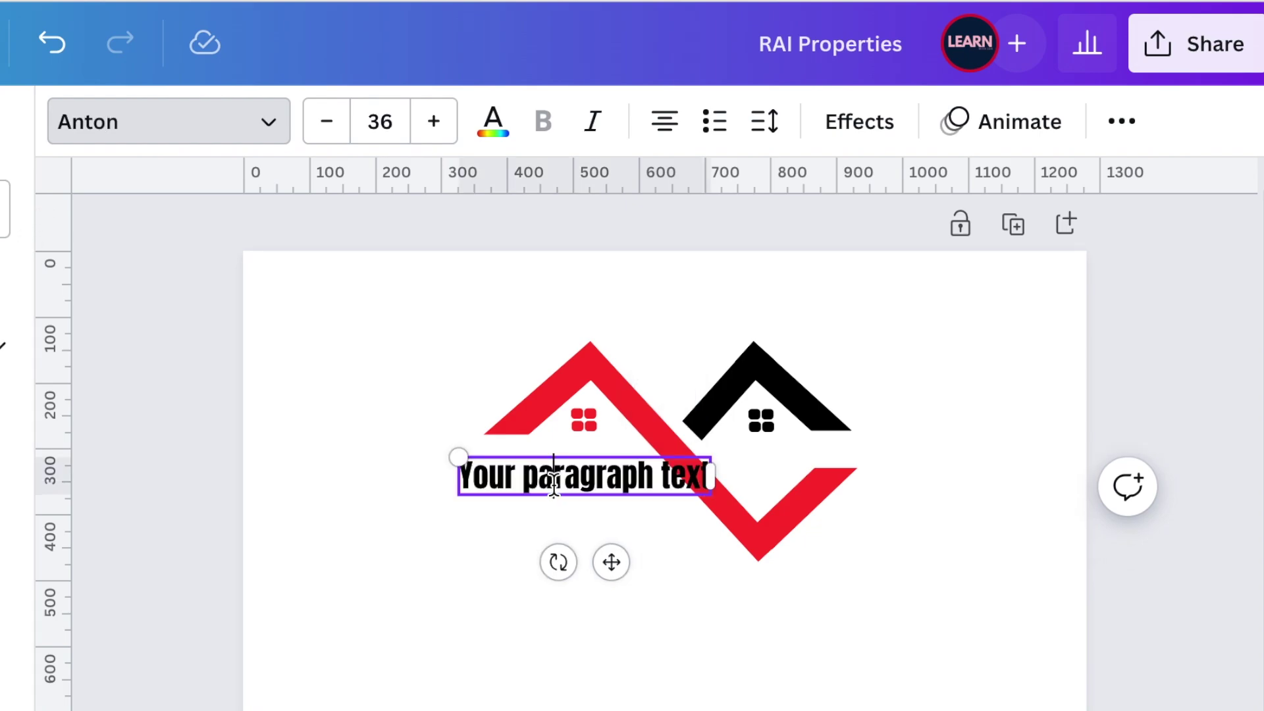
double_click(553, 484)
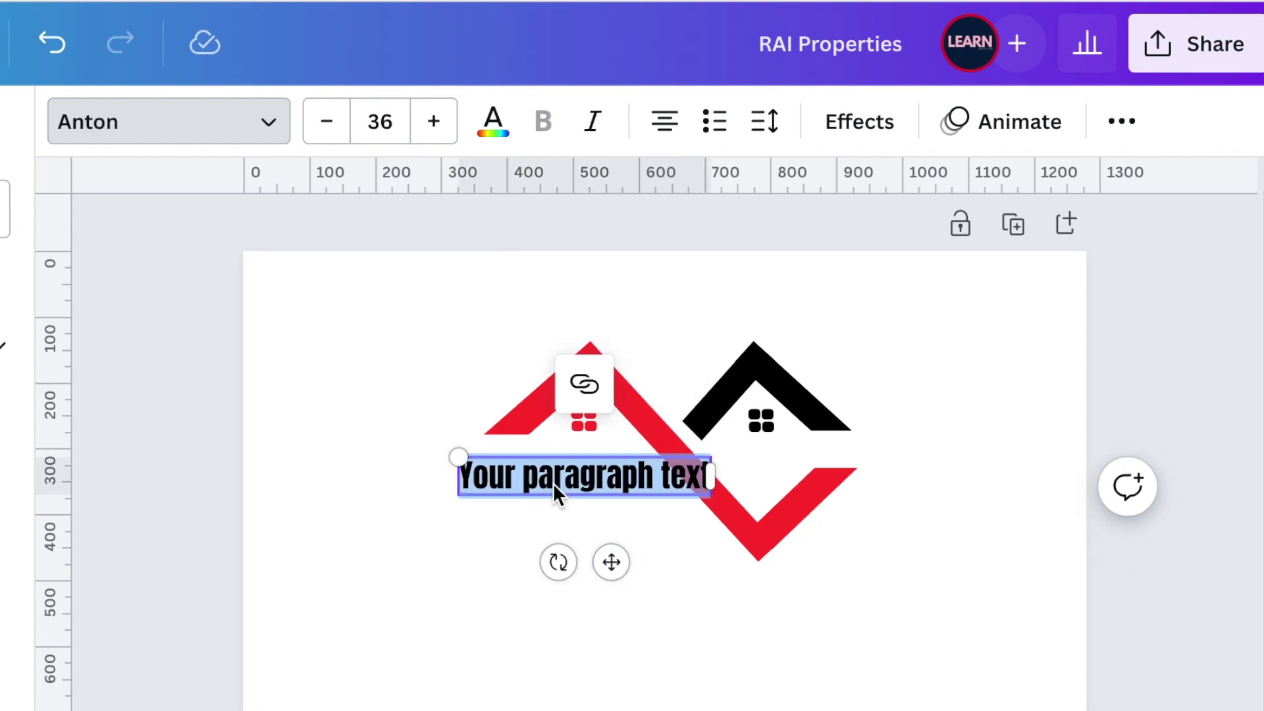
type("RAI")
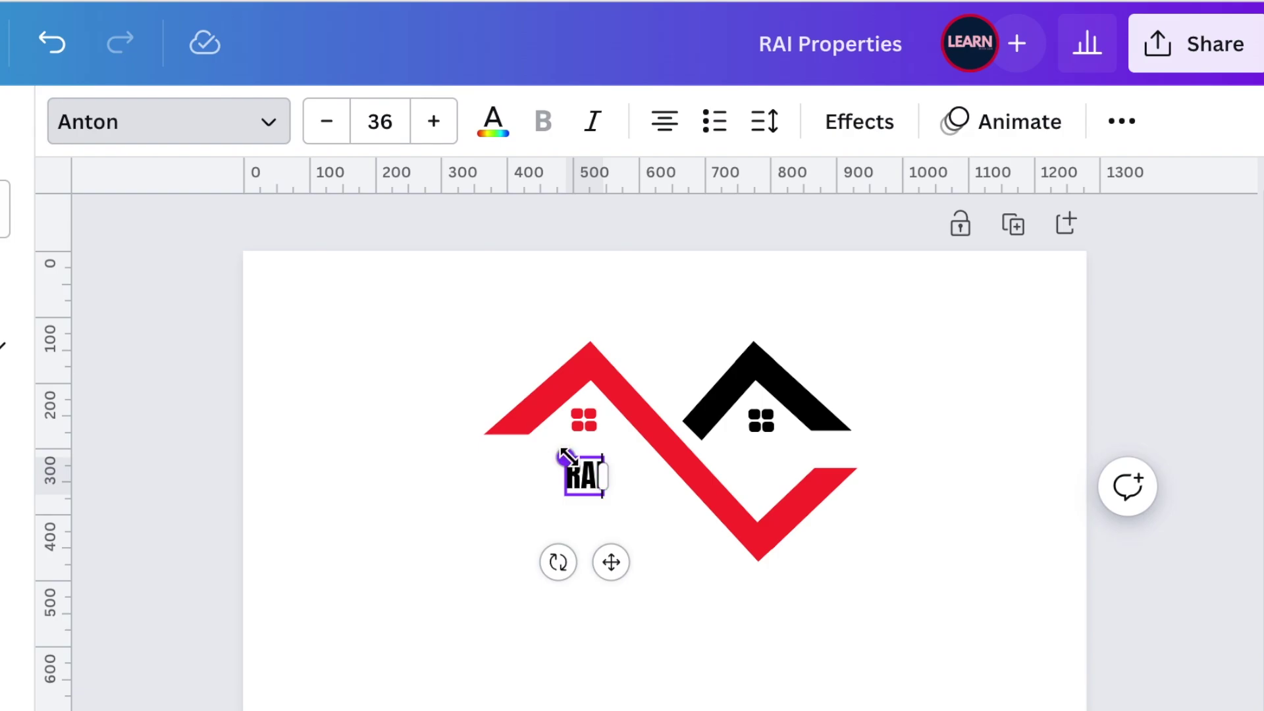
Enlarge the RAI text to about size 70 and move it below the logo symbol
left_click_drag(563, 454, 522, 451)
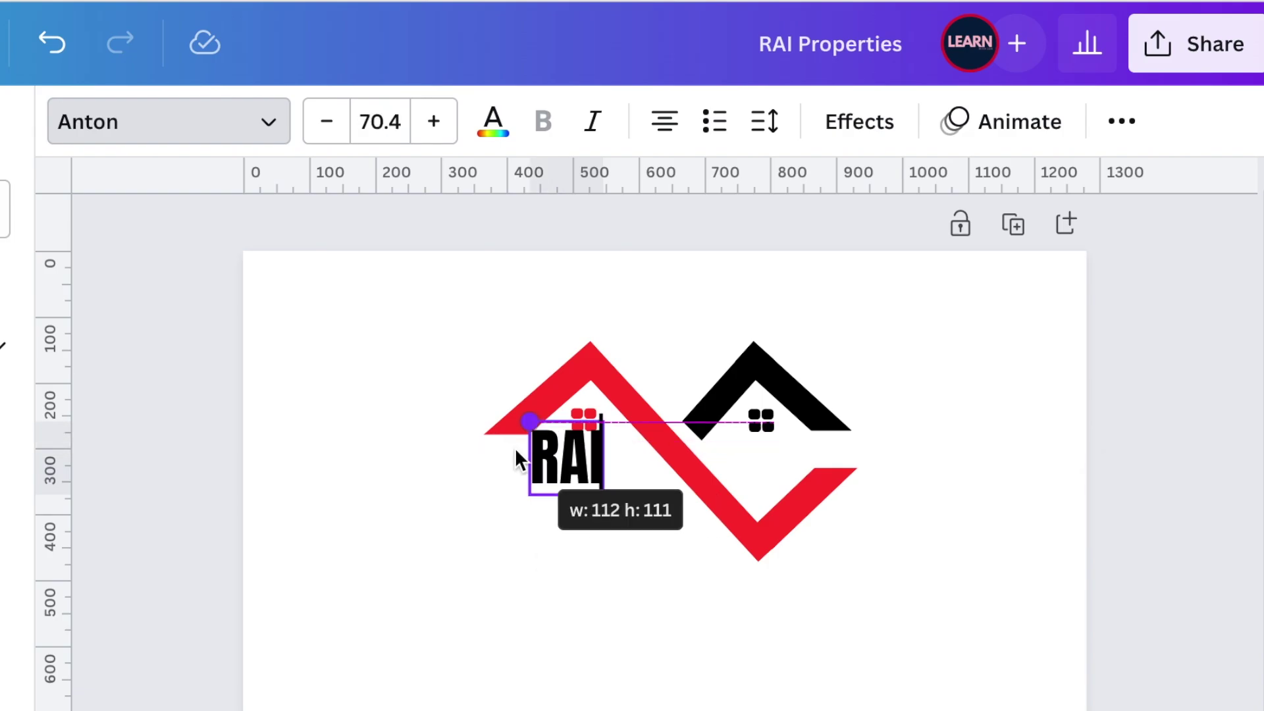
left_click_drag(595, 571, 657, 710)
left_click(353, 358)
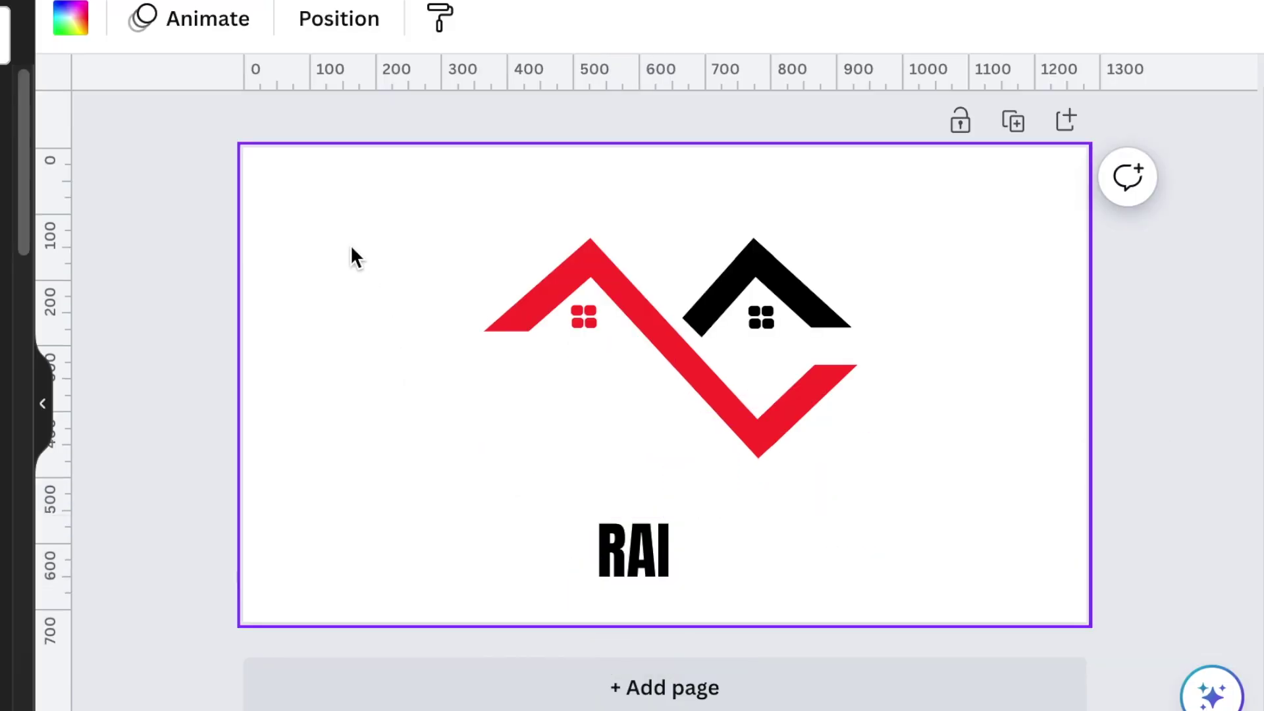
Group all shapes of the logo symbol, including the windows and white masks, and scale the group down above the text
left_click_drag(304, 178, 947, 461)
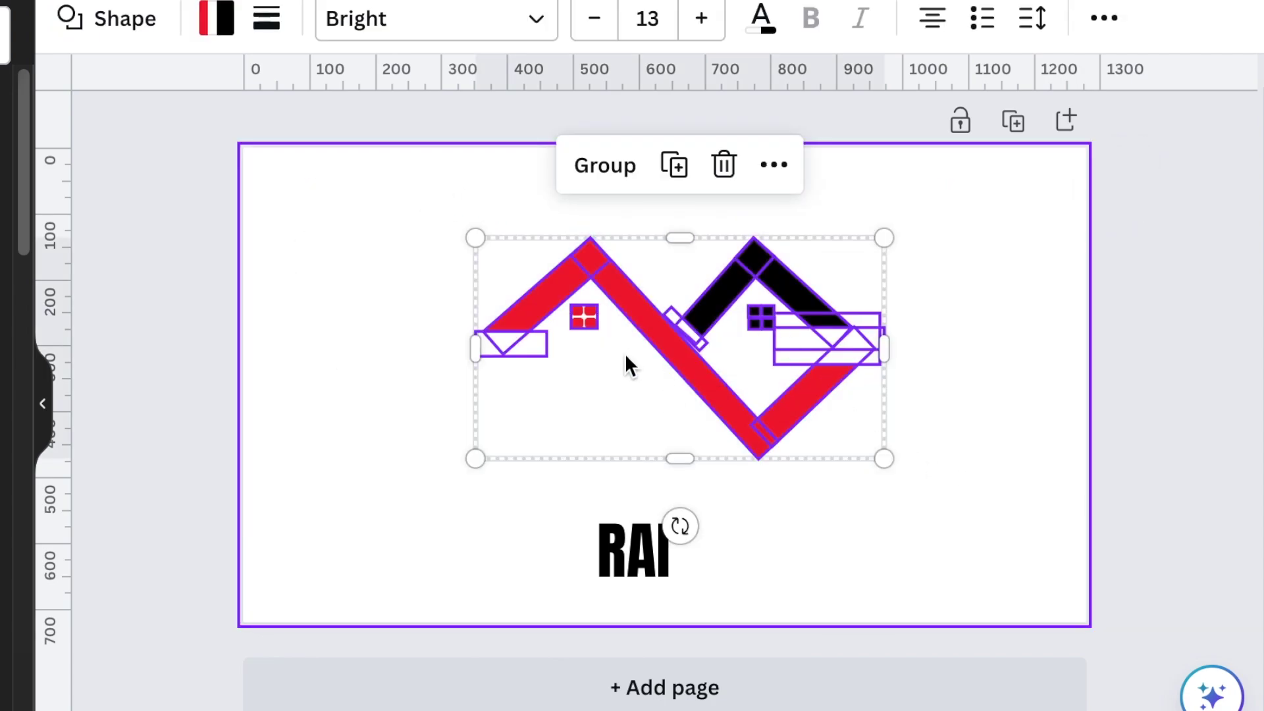
left_click(606, 167)
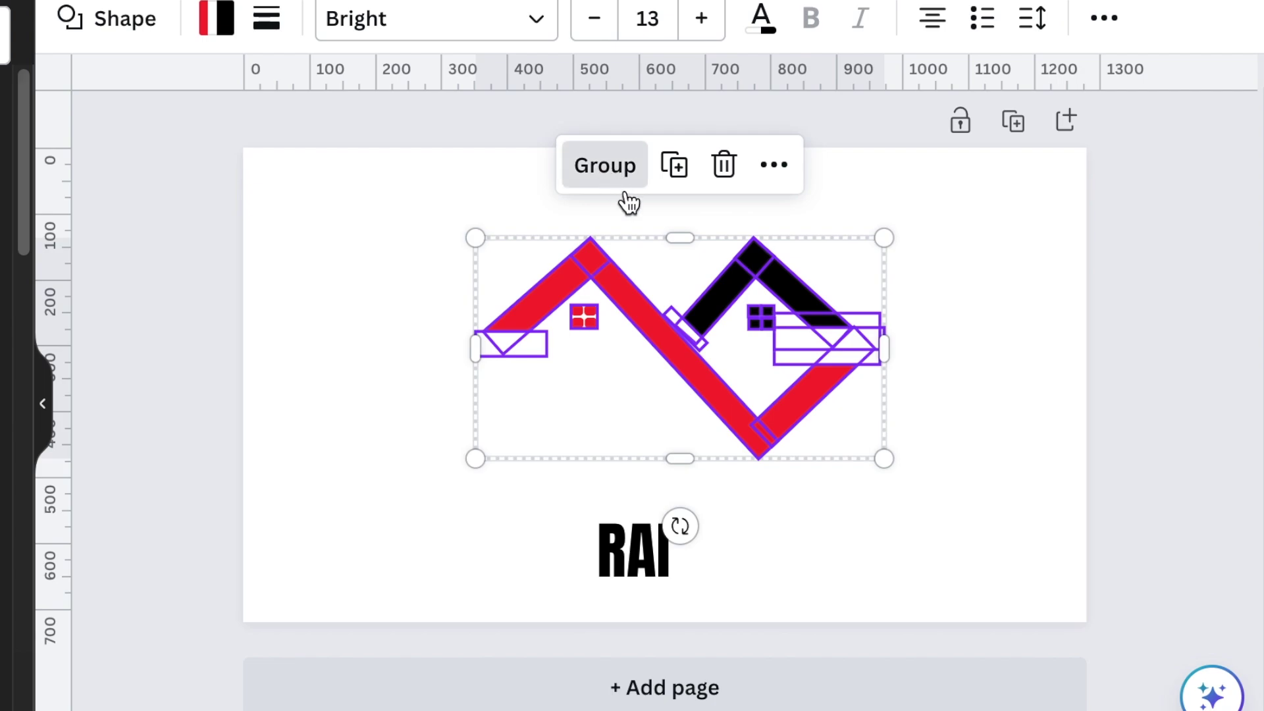
left_click_drag(882, 459, 806, 395)
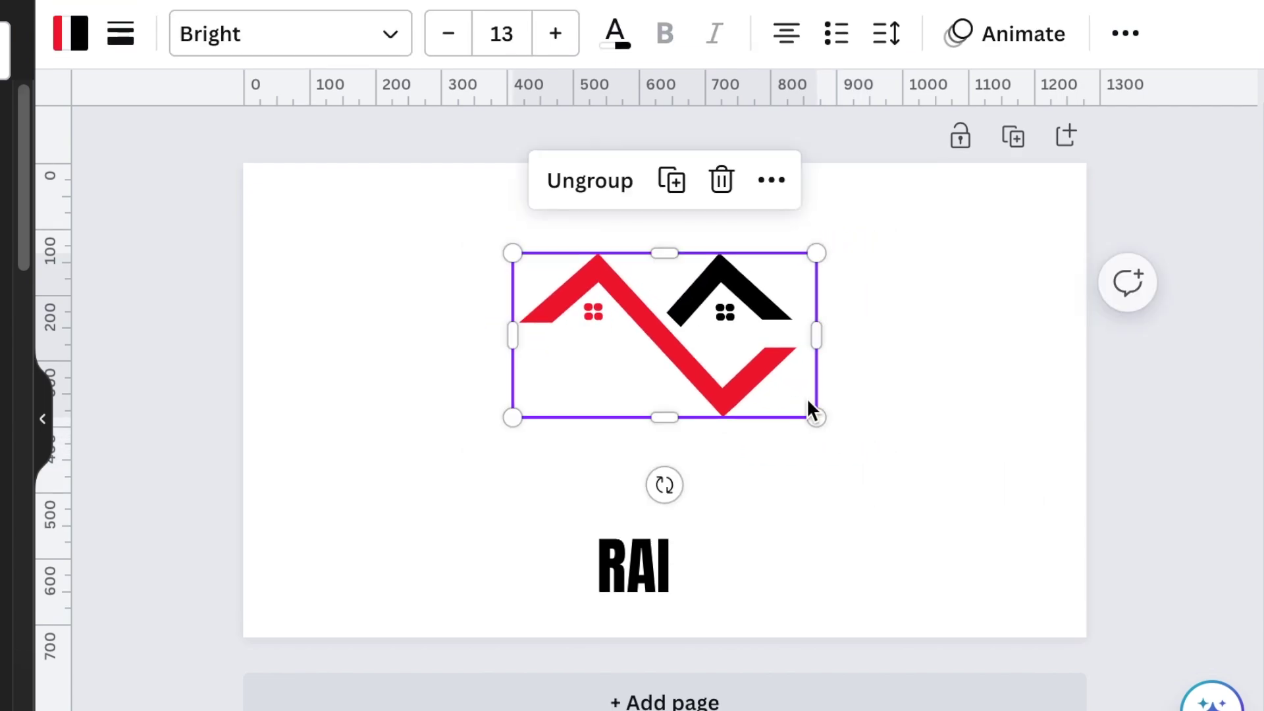
Enlarge the RAI text to size 268 and position it over the lower part of the roof symbol
left_click(695, 554)
left_click_drag(638, 576, 631, 525)
left_click_drag(591, 486, 252, 383)
left_click_drag(544, 485, 670, 509)
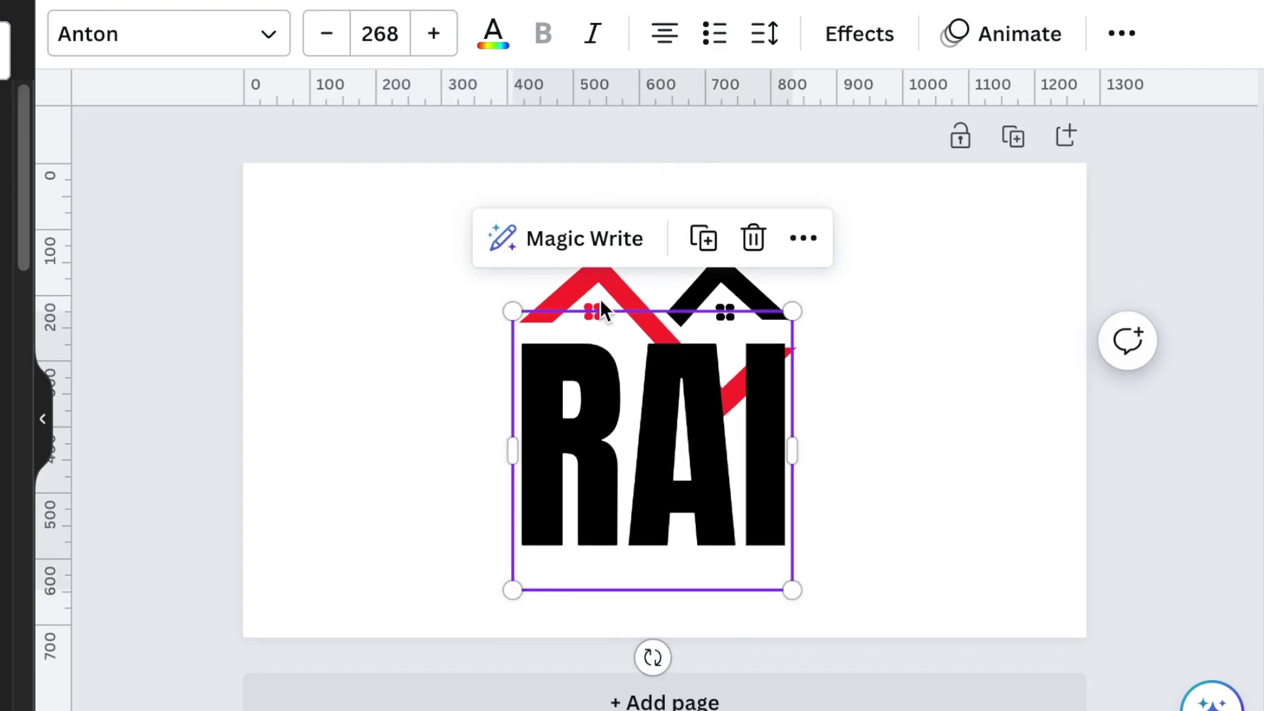
left_click(883, 408)
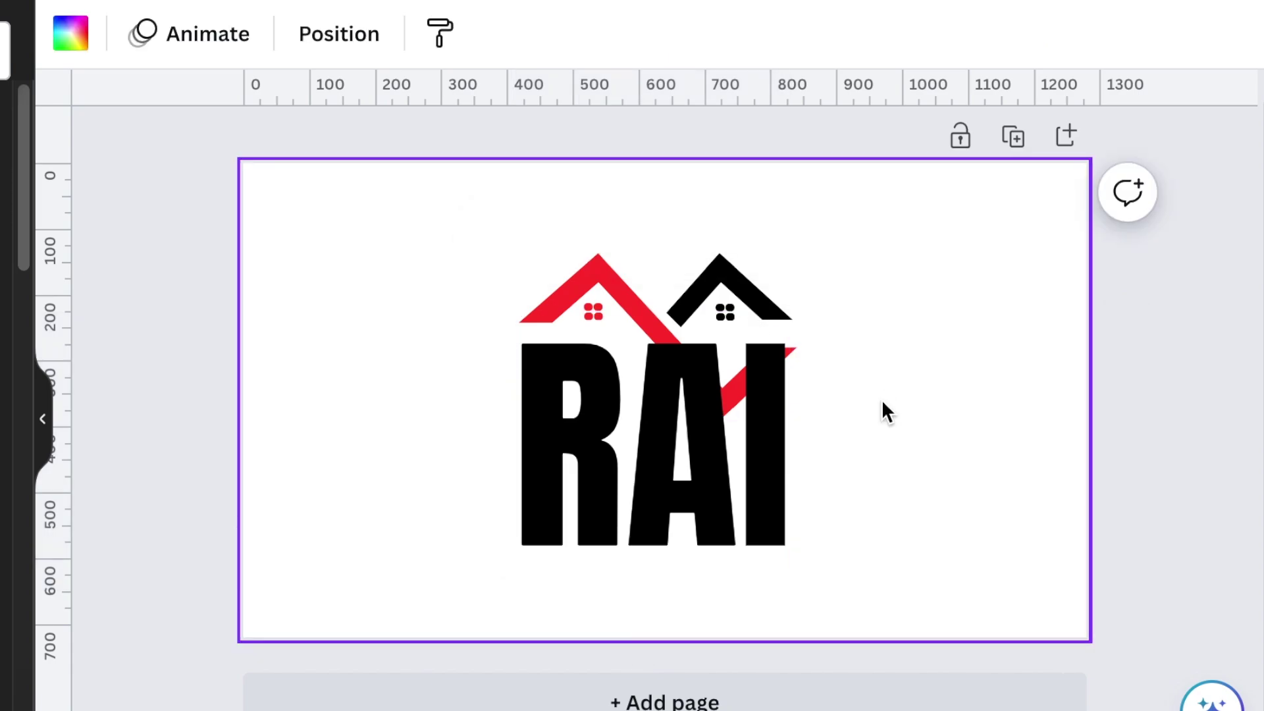
left_click(701, 492)
left_click_drag(701, 490, 702, 484)
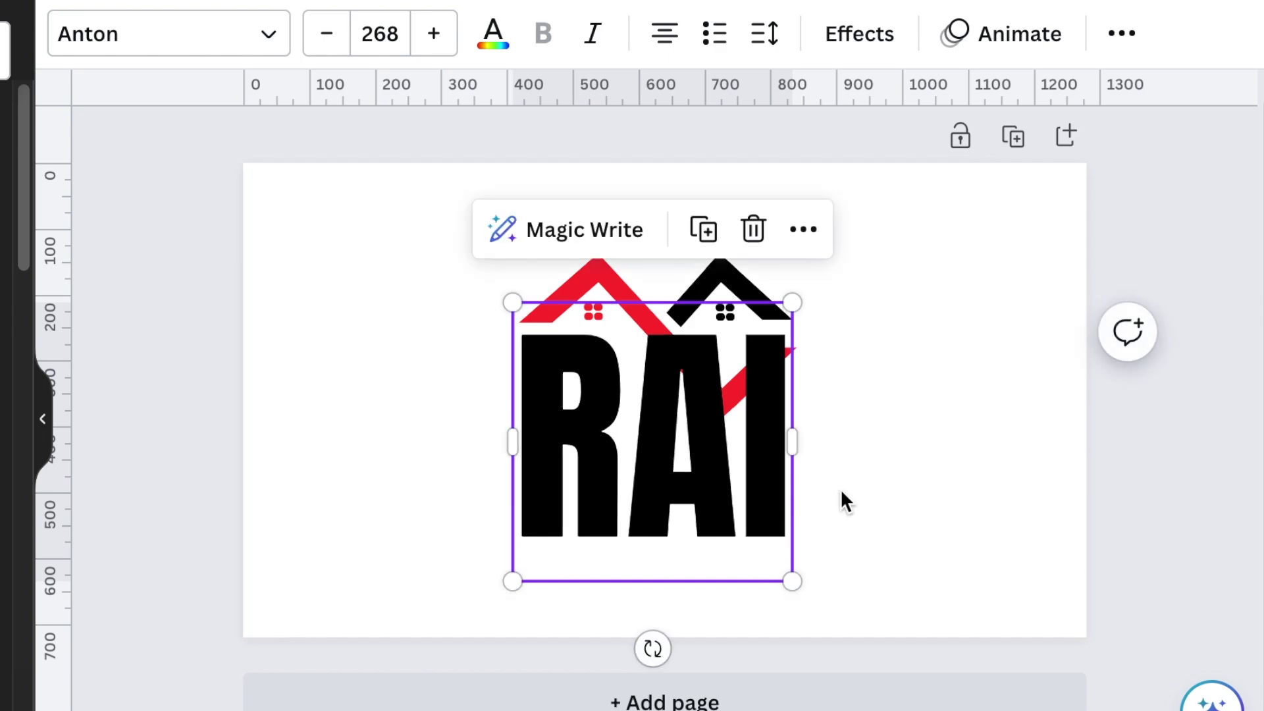
Set the letter spacing of the RAI text to 35
left_click(767, 36)
left_click_drag(834, 153, 847, 153)
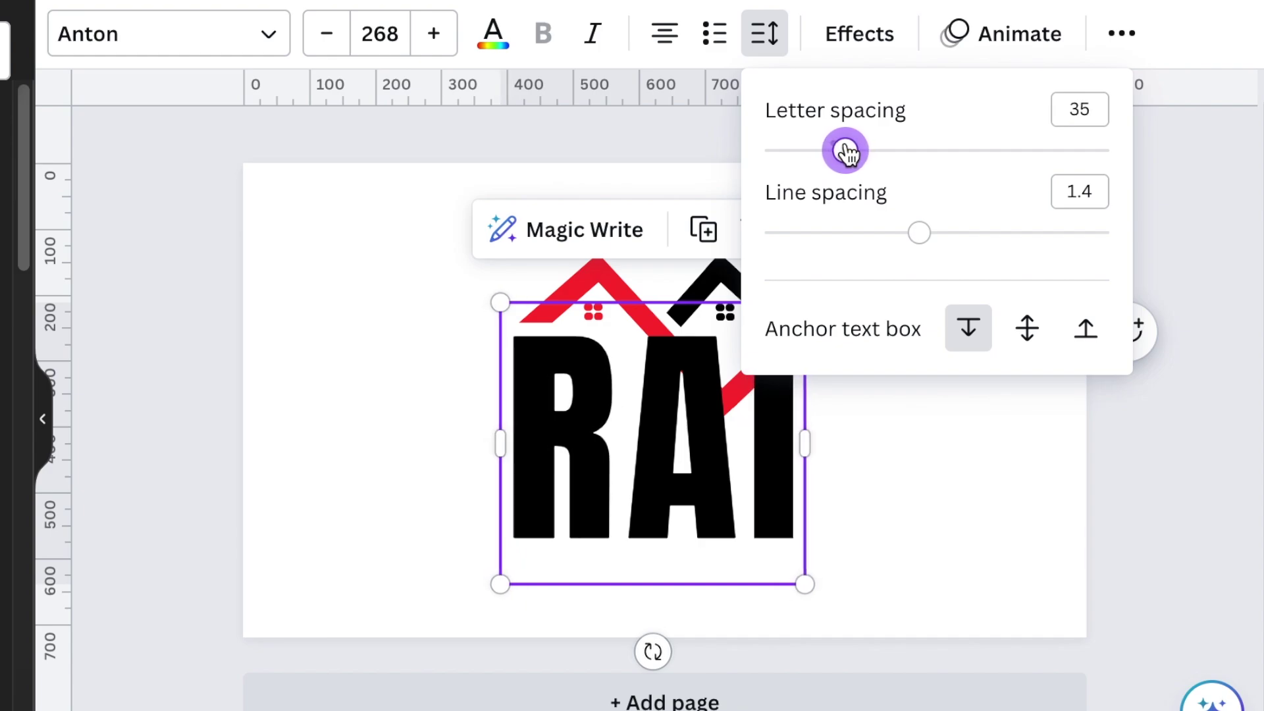
left_click(877, 476)
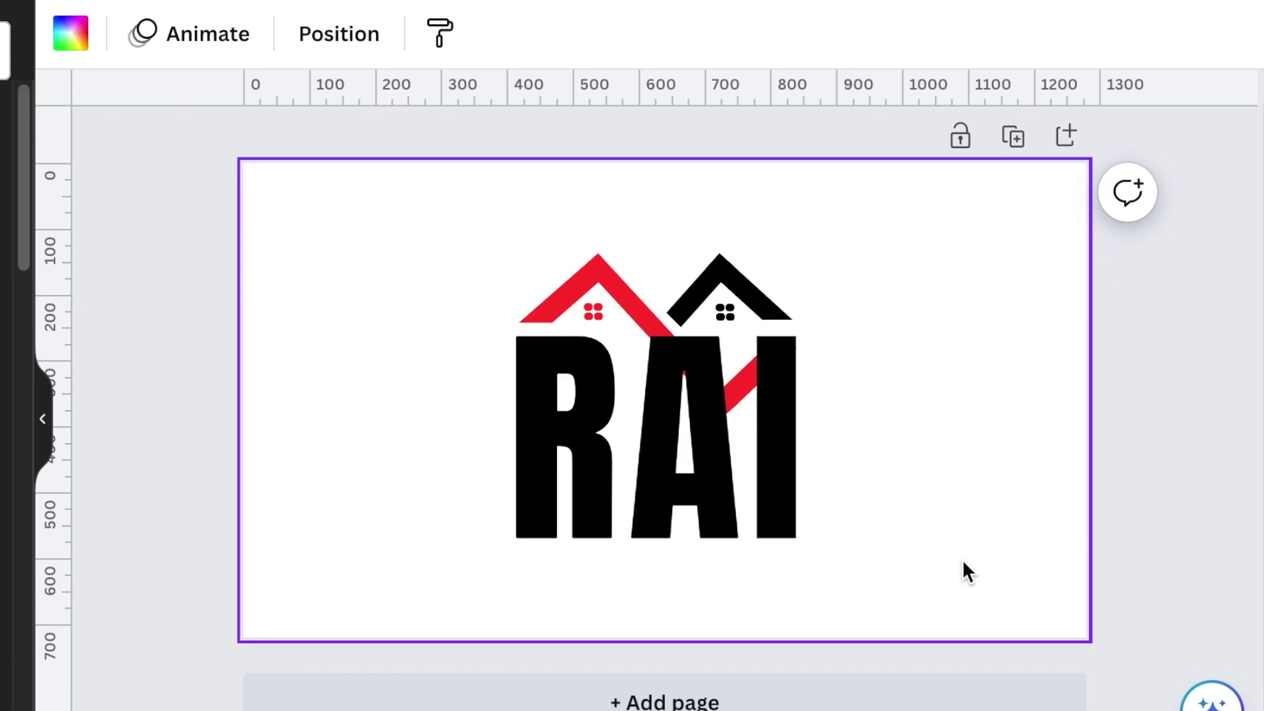
Add the text PROPERTIES in bold Open Sauce directly beneath RAI and enlarge it to match the RAI width
left_click(665, 402)
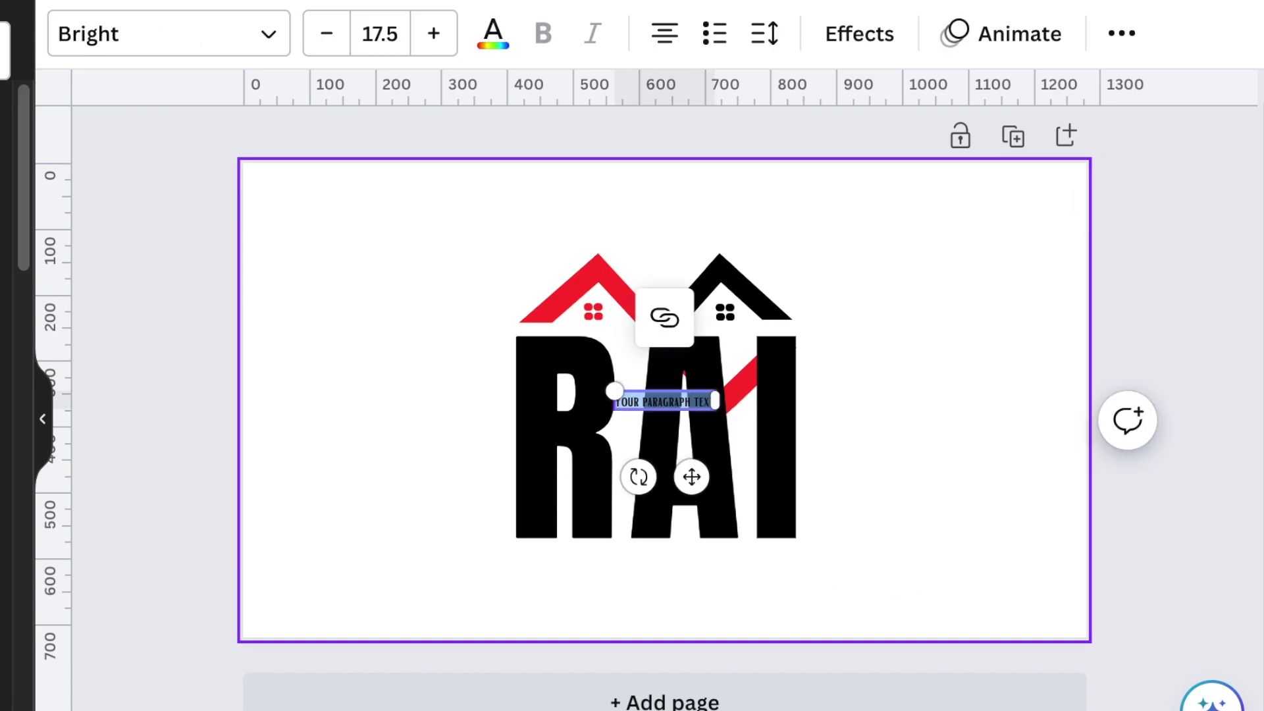
left_click_drag(692, 479, 692, 654)
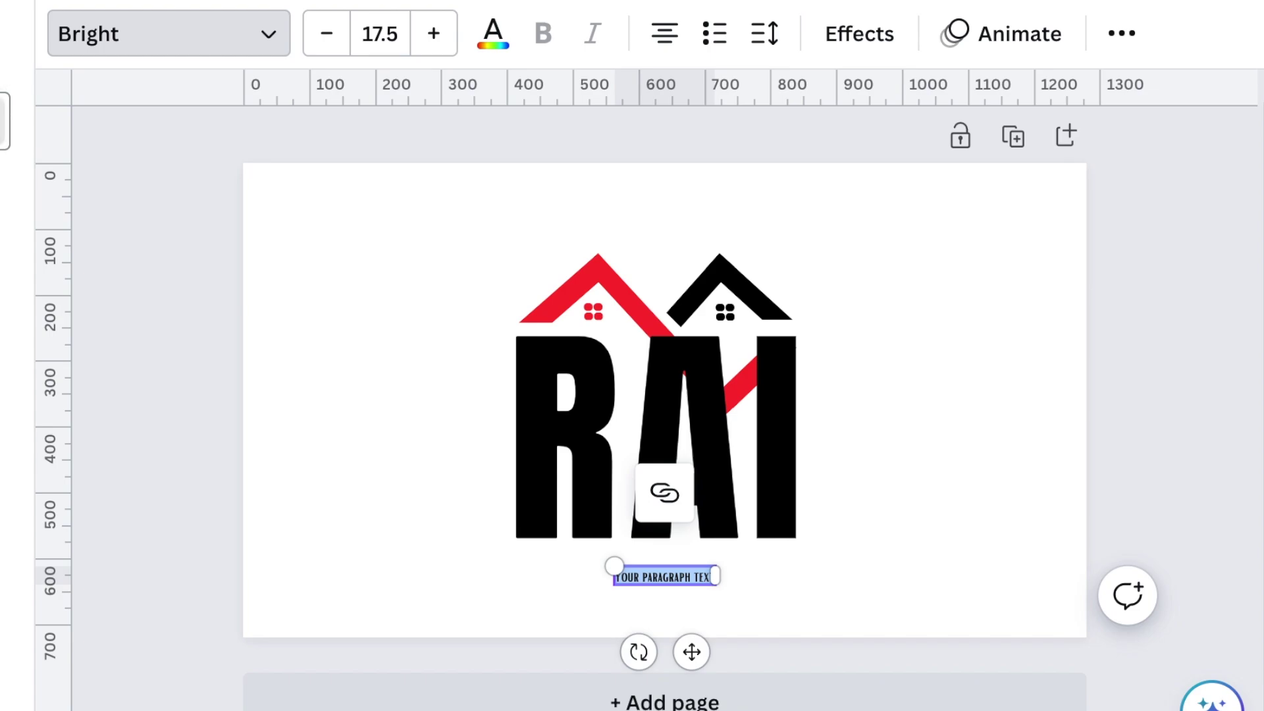
left_click(5, 125)
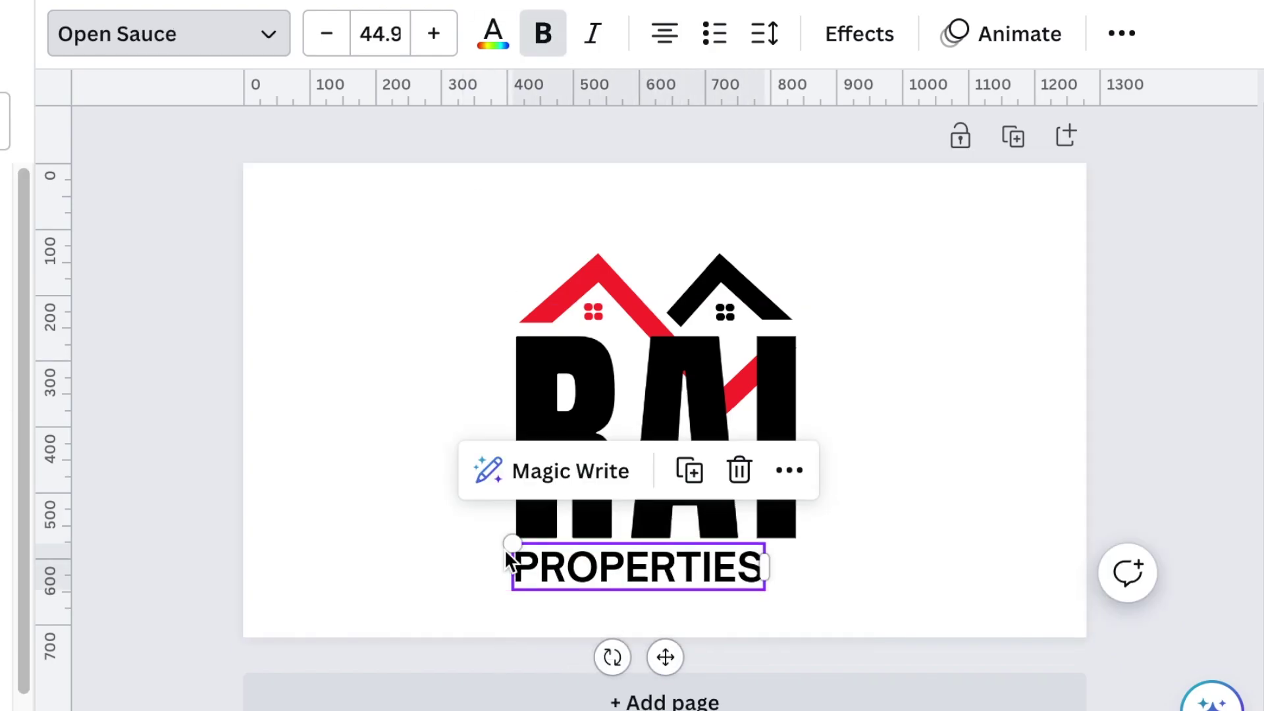
left_click_drag(762, 545, 807, 535)
left_click(859, 365)
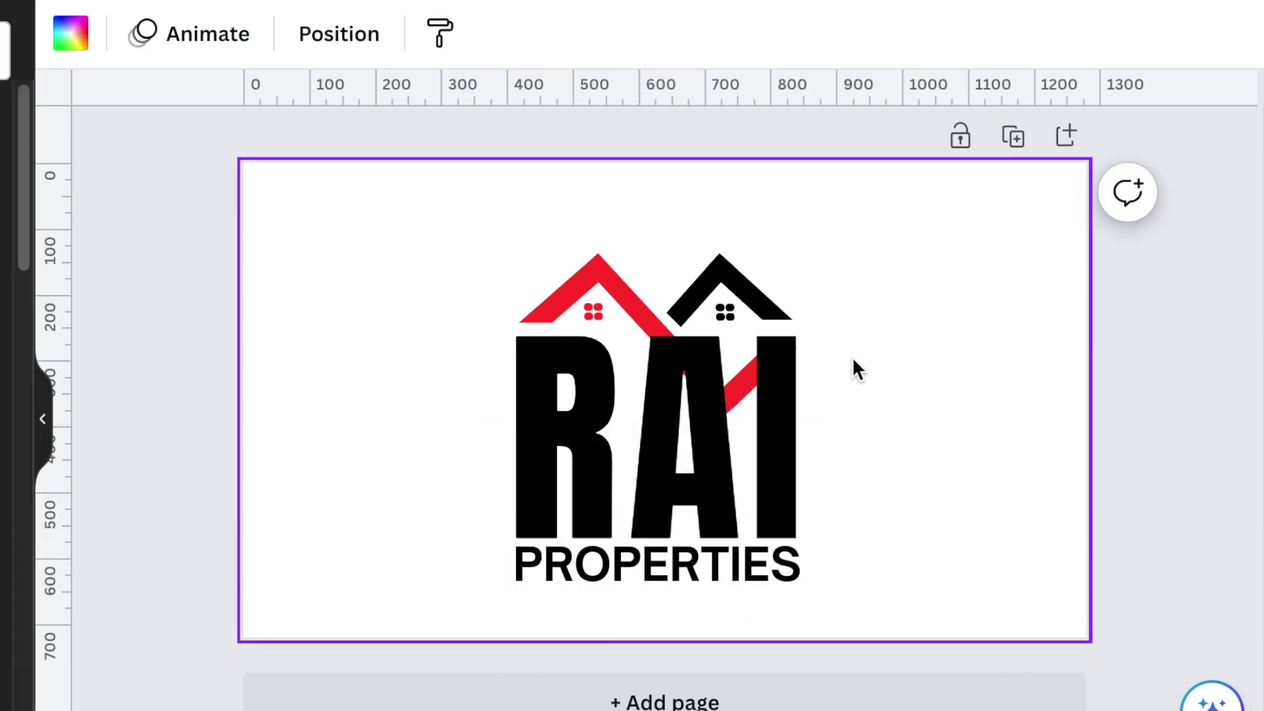
Ungroup the roof symbol into its separate shapes
left_click(613, 253)
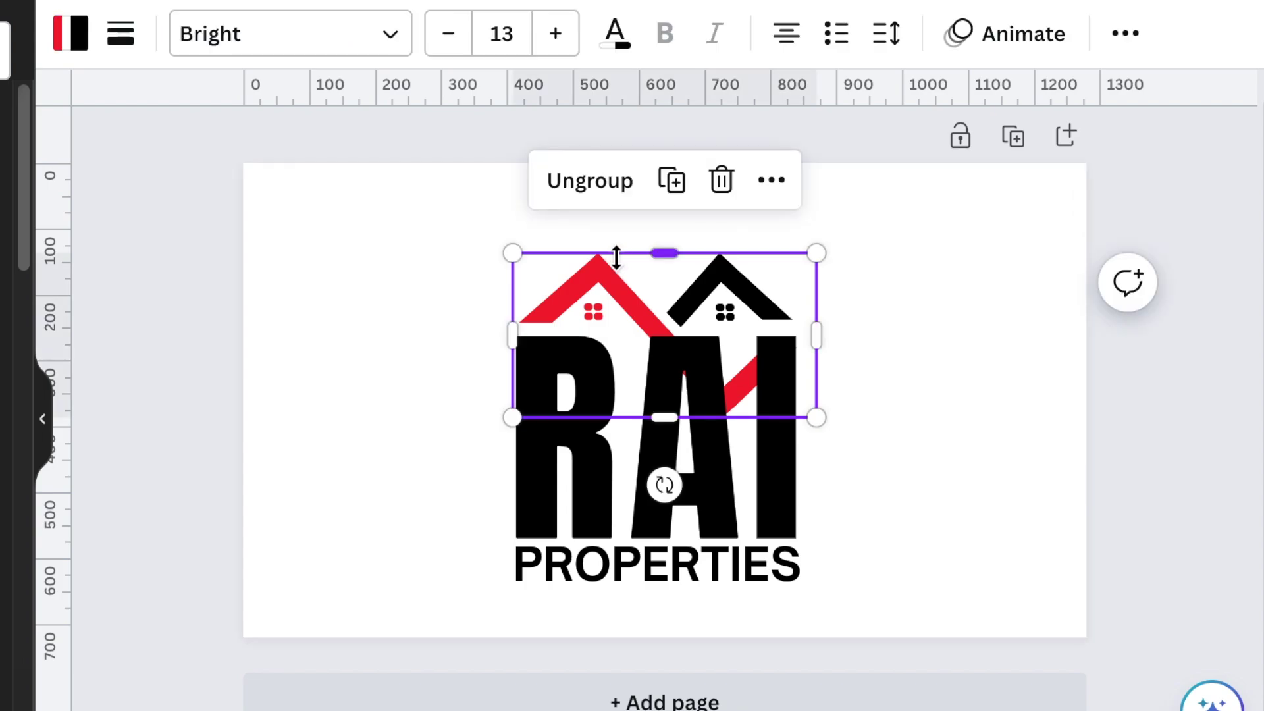
left_click(589, 192)
left_click(387, 207)
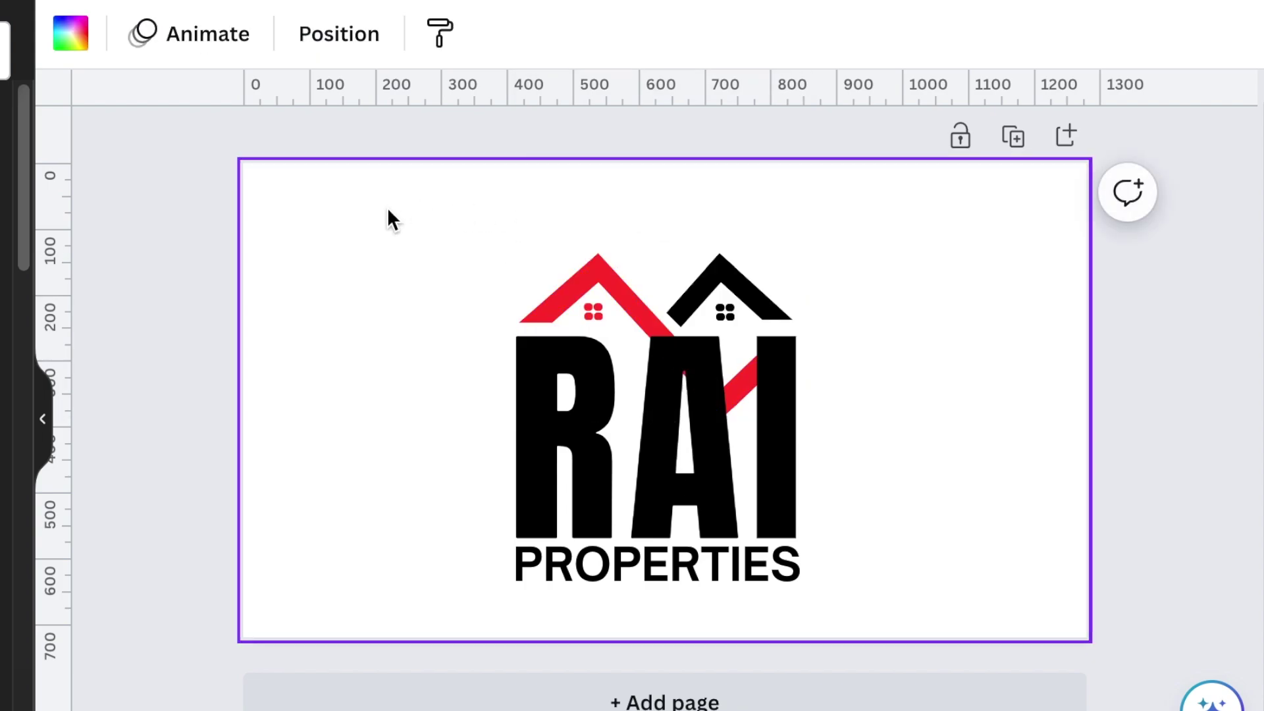
Bring the long red diagonal bar to the front so it crosses over the RAI letters
left_click(606, 268)
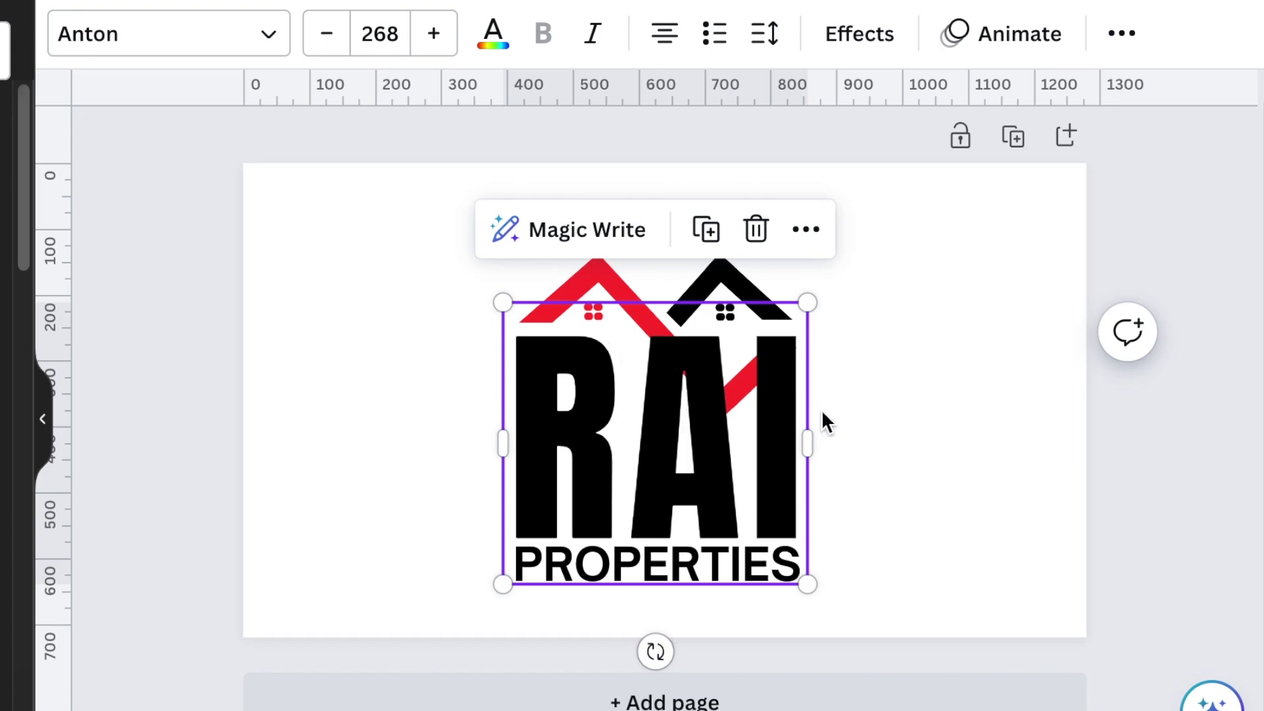
left_click(882, 437)
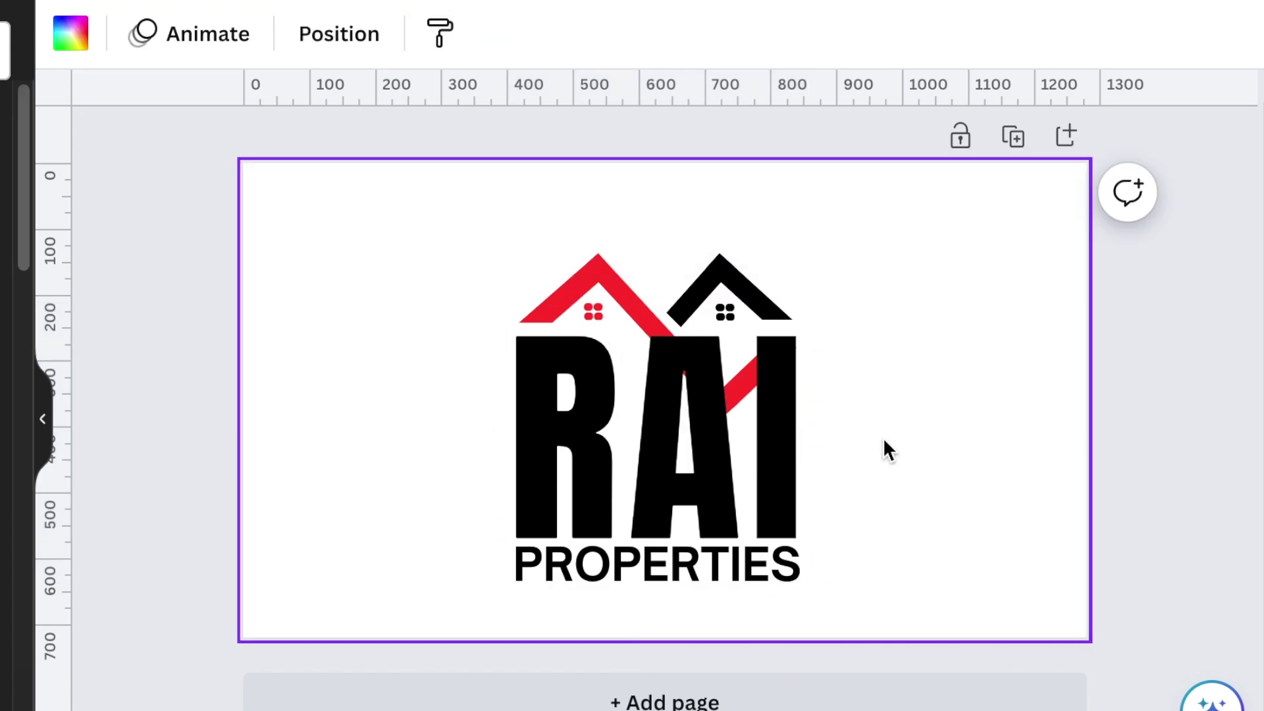
left_click(616, 272)
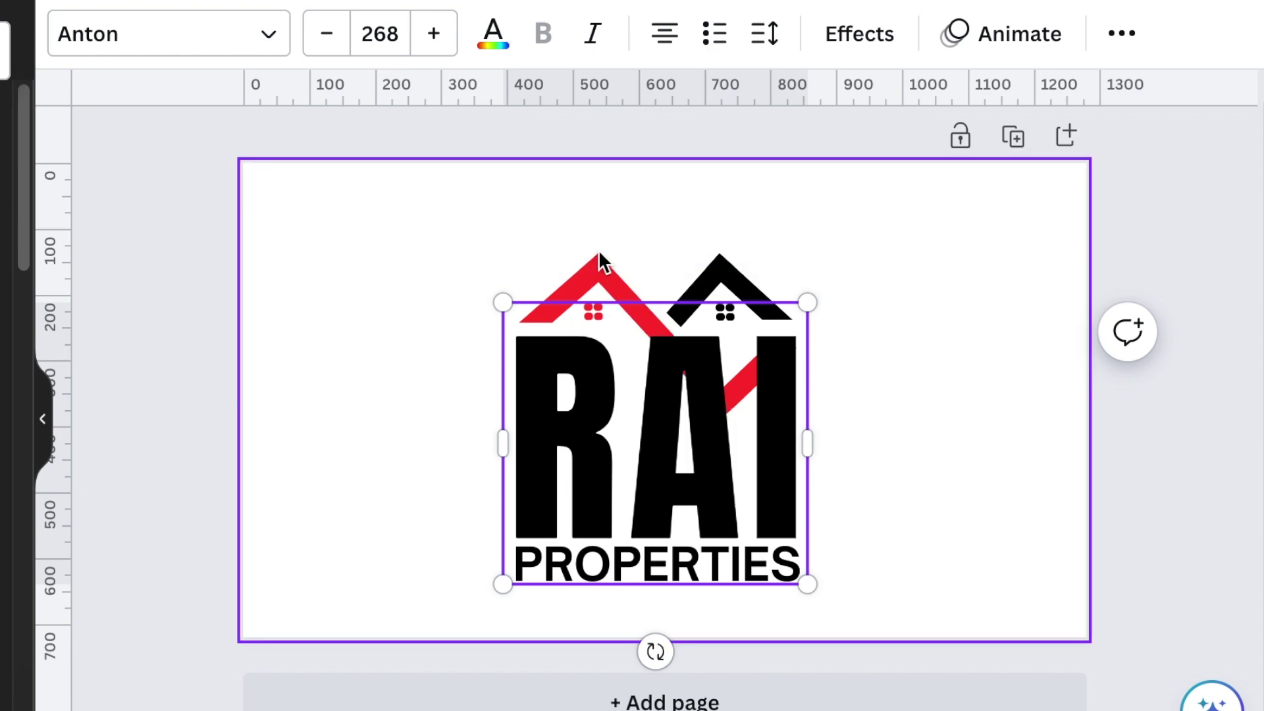
left_click(599, 260)
left_click(602, 263)
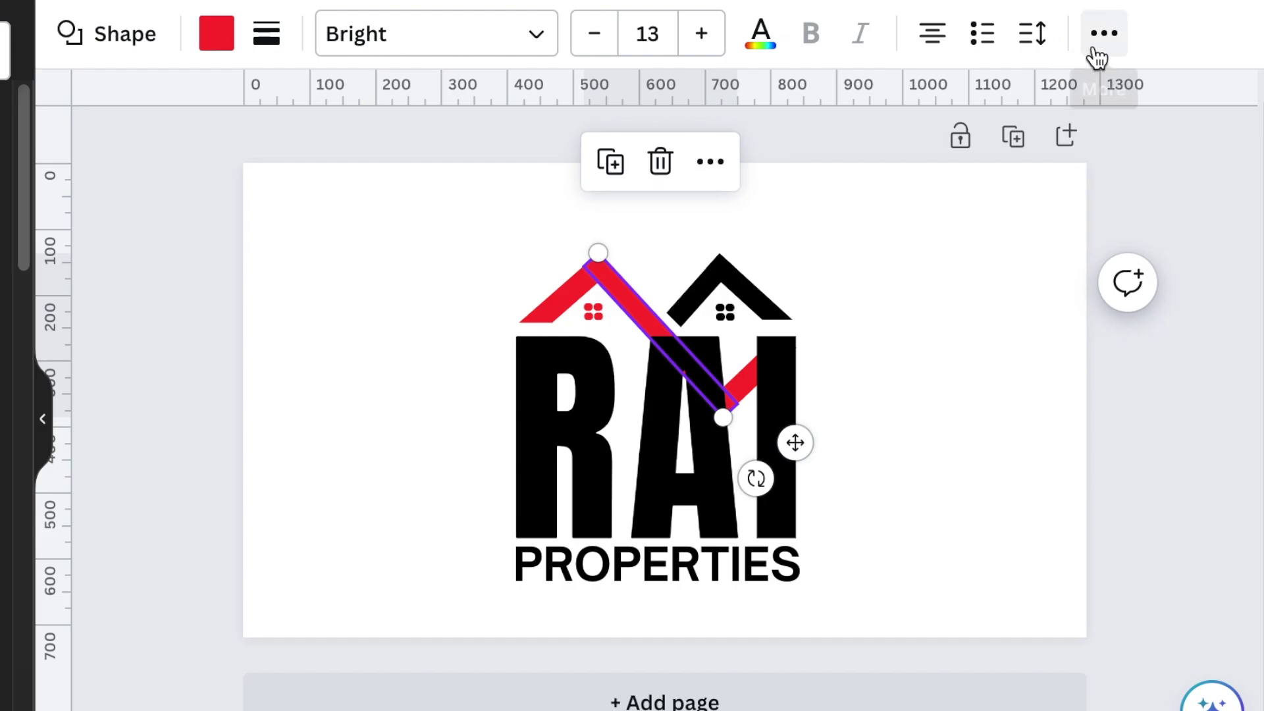
left_click(711, 161)
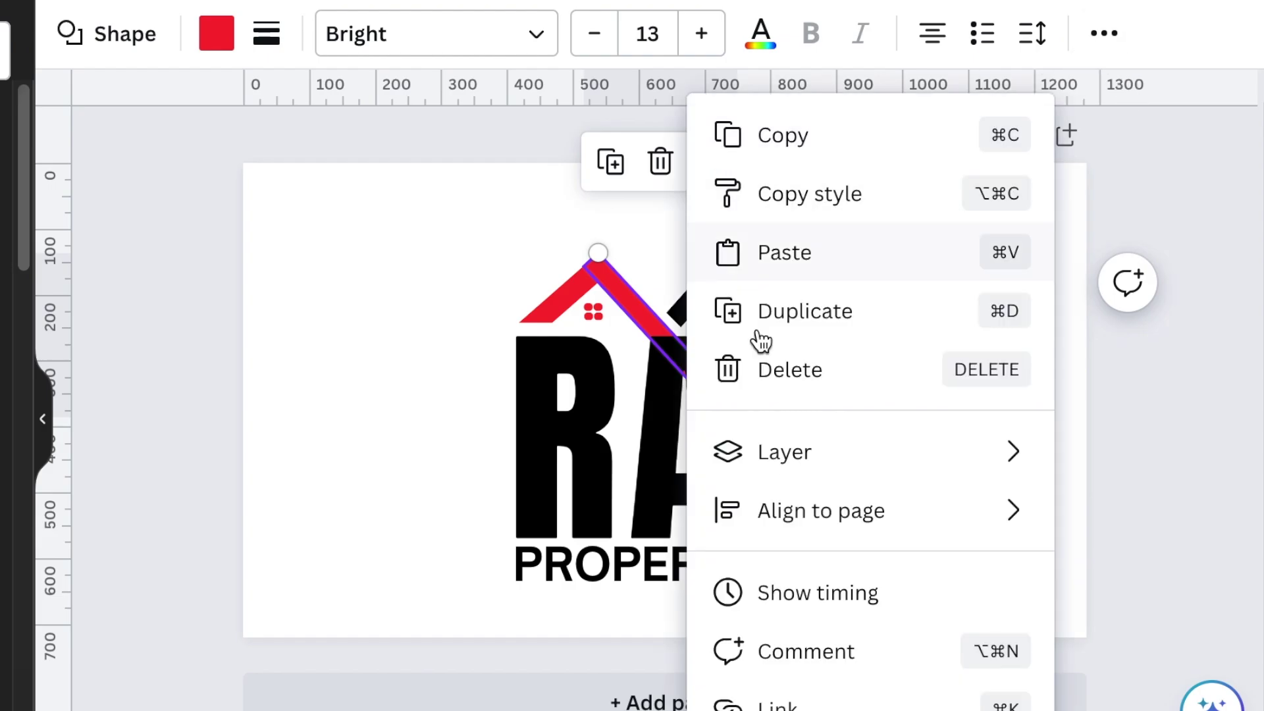
mouse_move(787, 468)
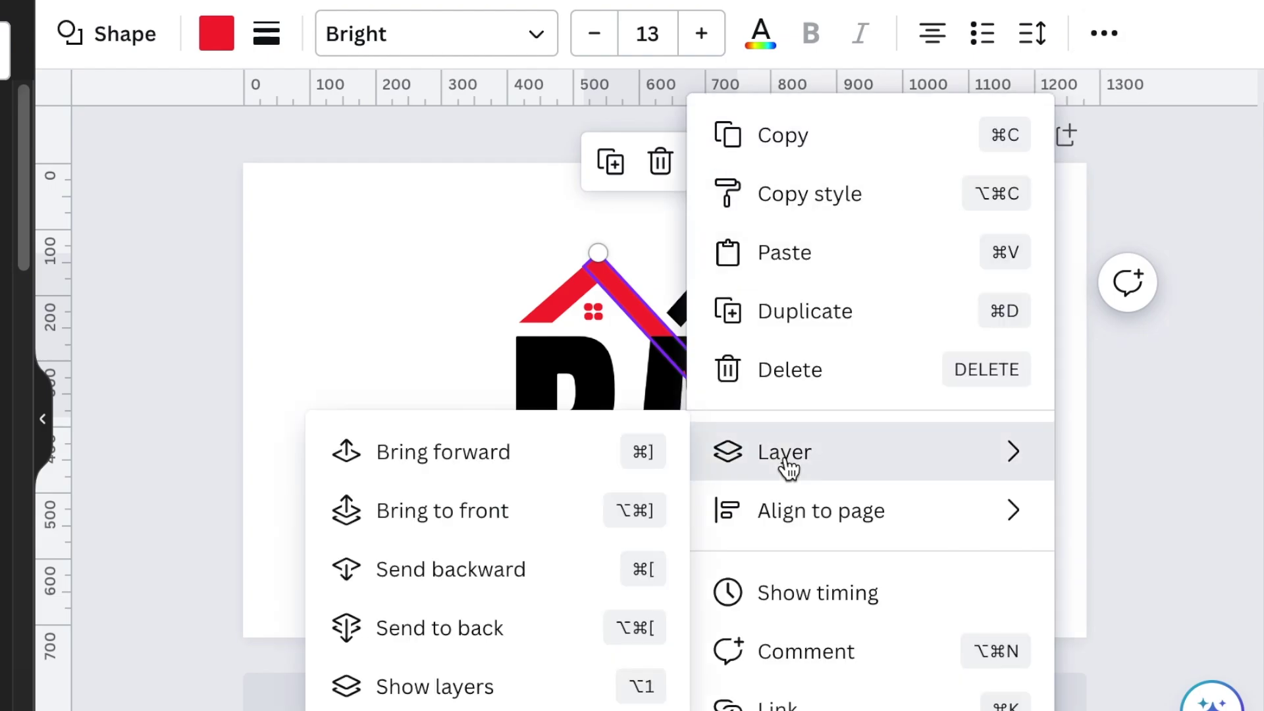
left_click(488, 512)
left_click(948, 447)
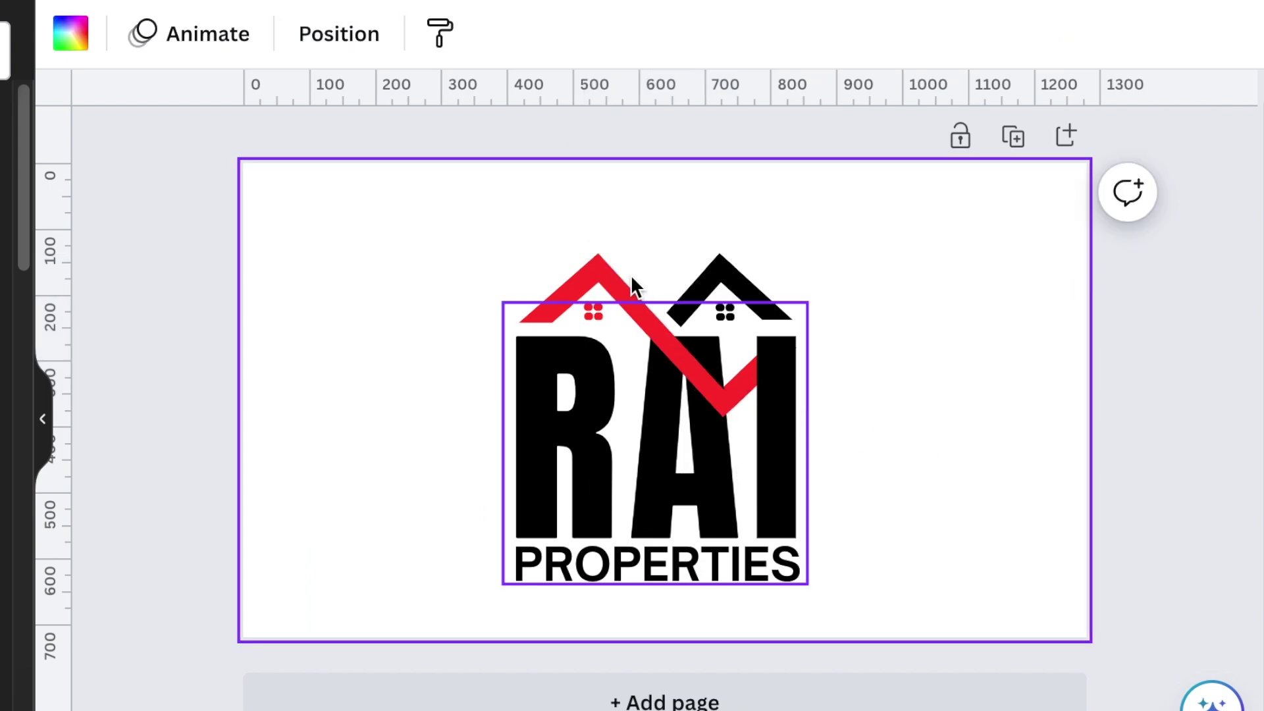
Move the short red bar that crosses the letter I to the top of the layer order
left_click(341, 42)
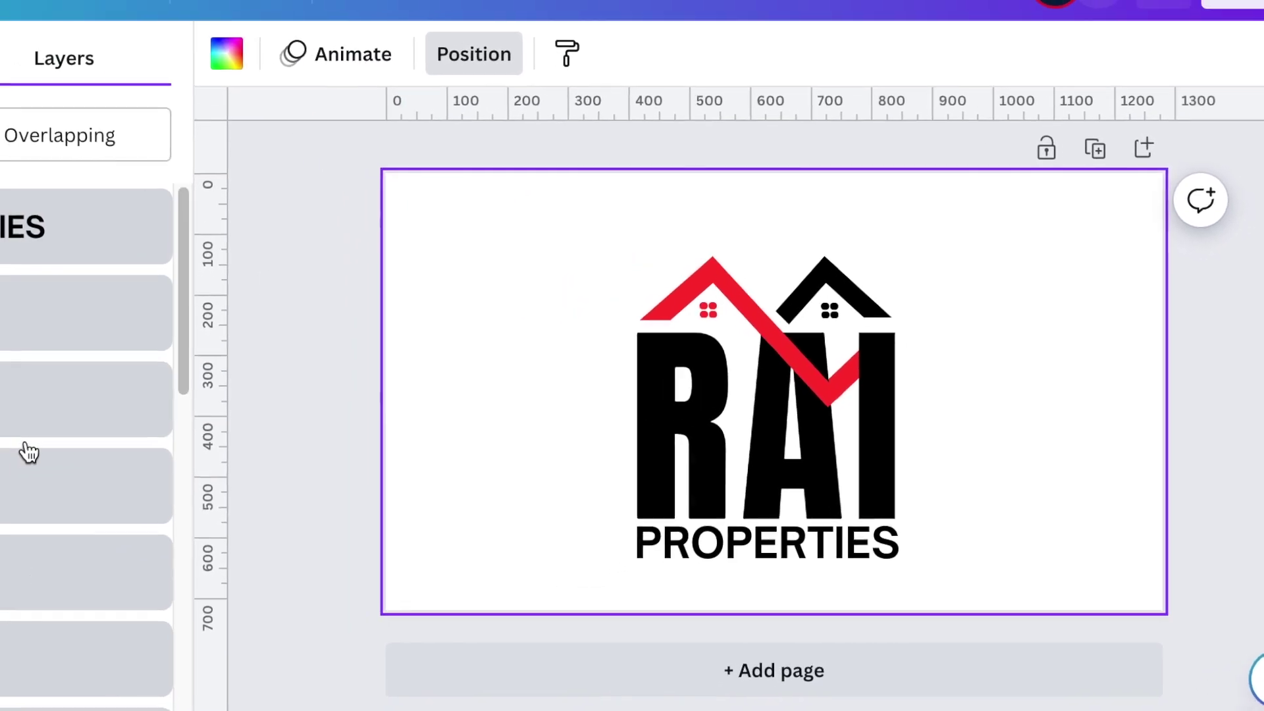
left_click(5, 319)
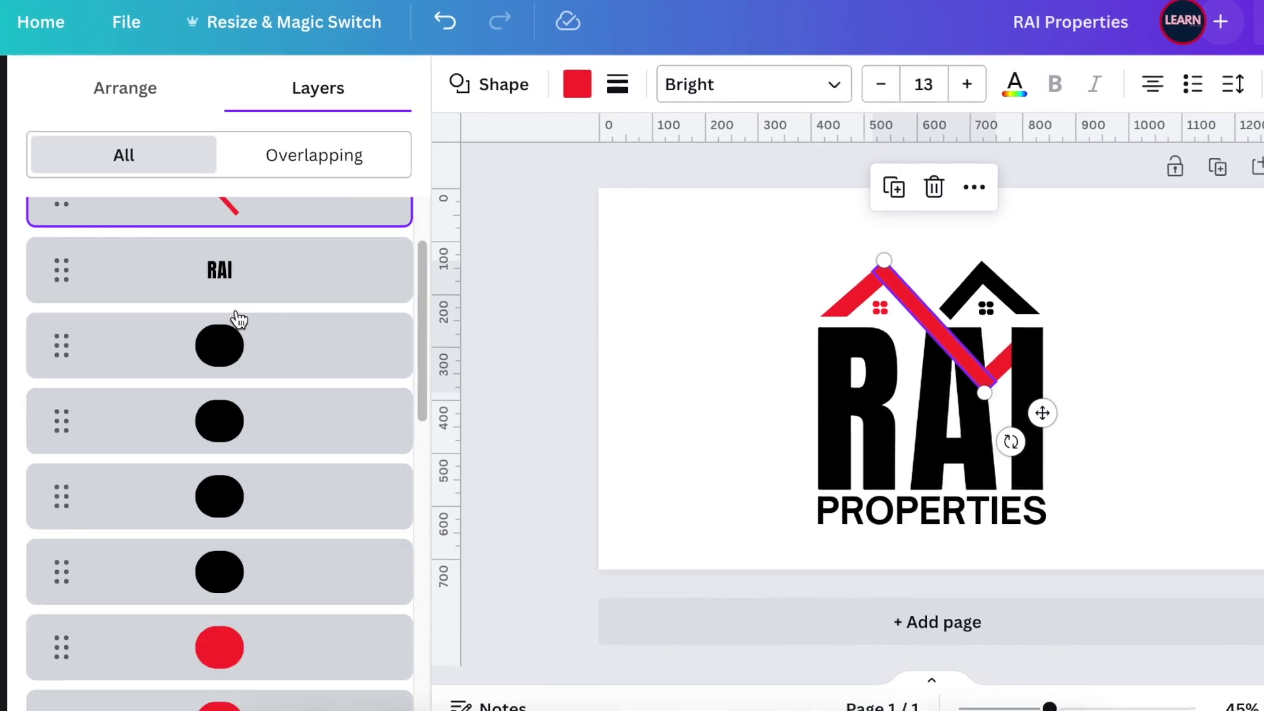
scroll(239, 319, "down", 5)
left_click(246, 549)
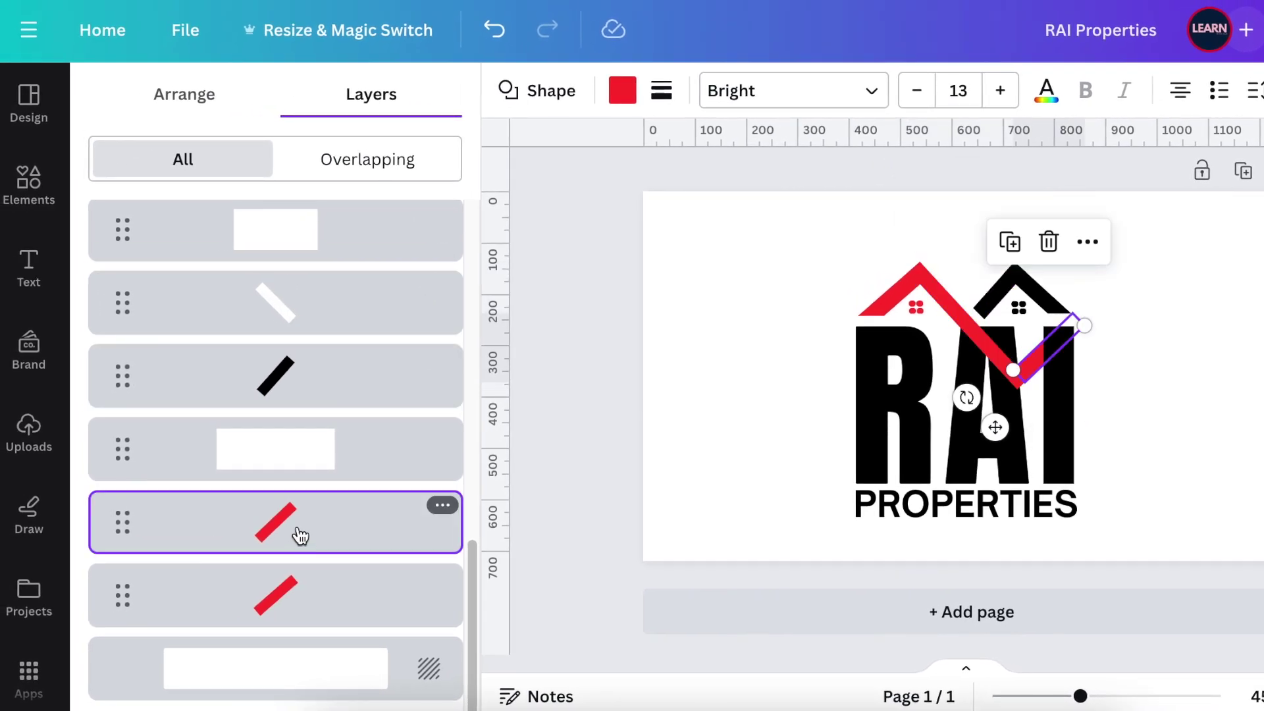
left_click_drag(290, 520, 293, 205)
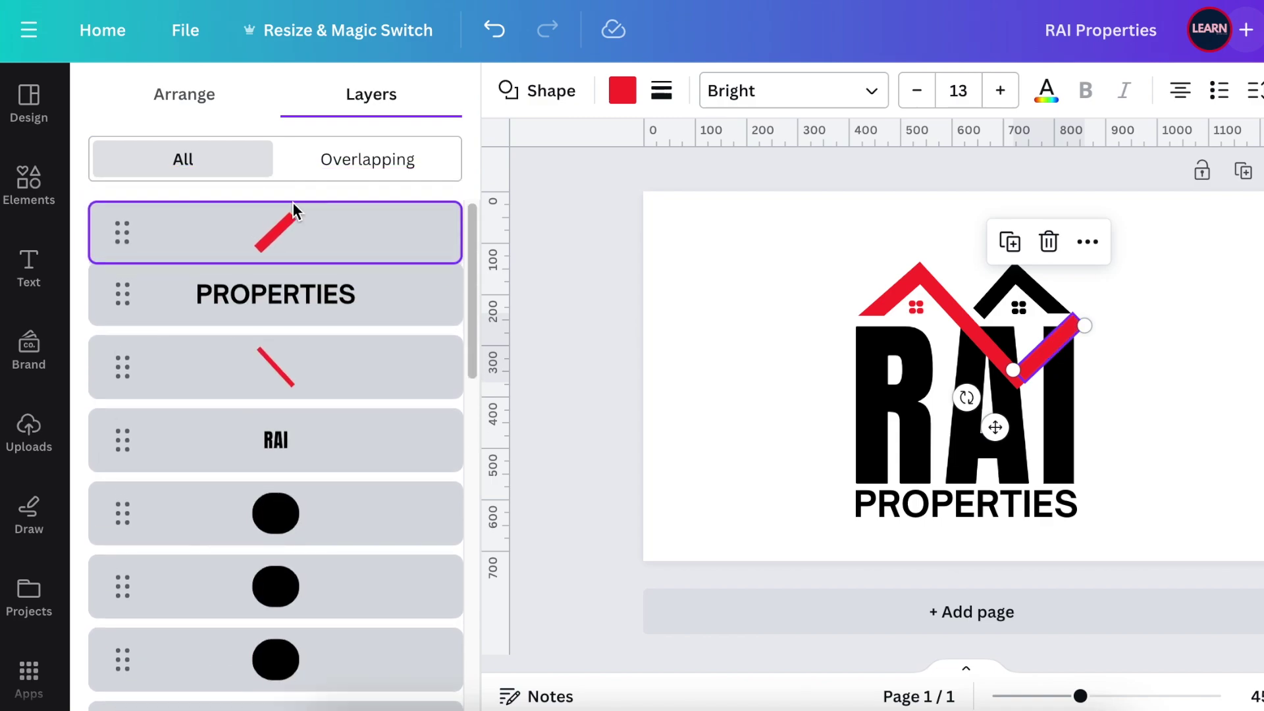
left_click(1165, 458)
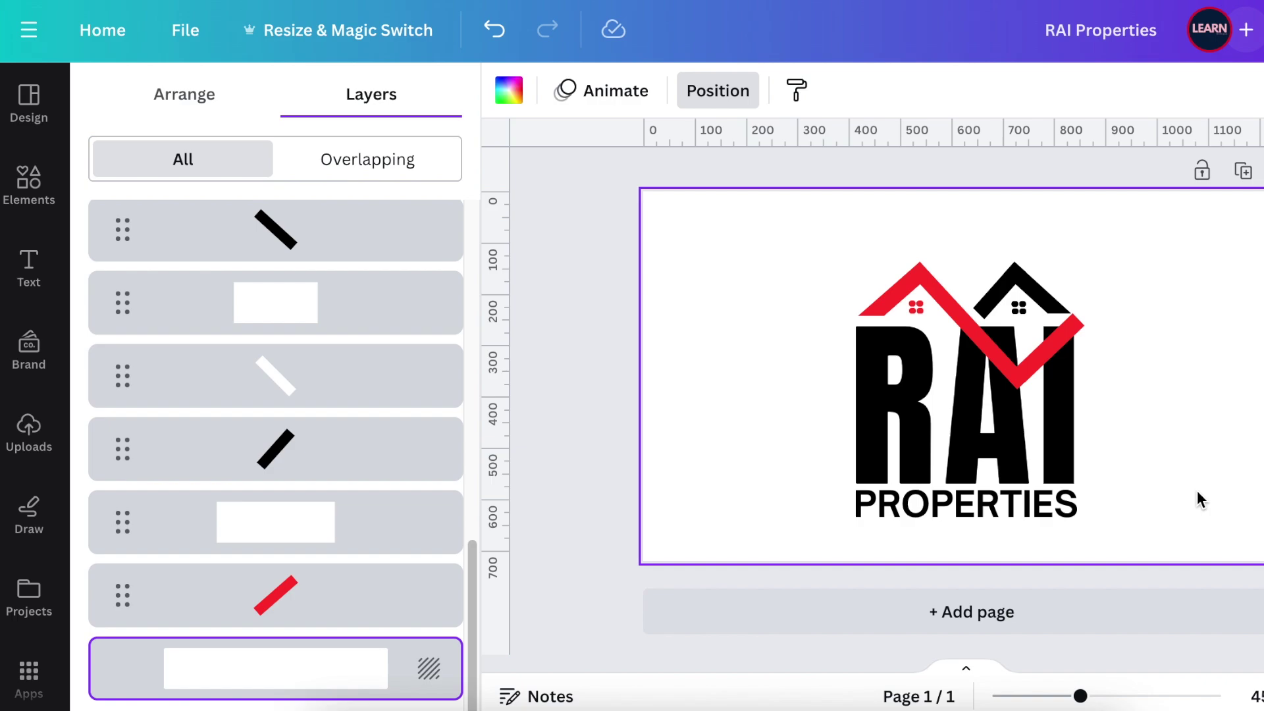
Add a square beside the logo, narrow it into a tall bar and fill it white
key("r")
left_click_drag(977, 407, 1181, 441)
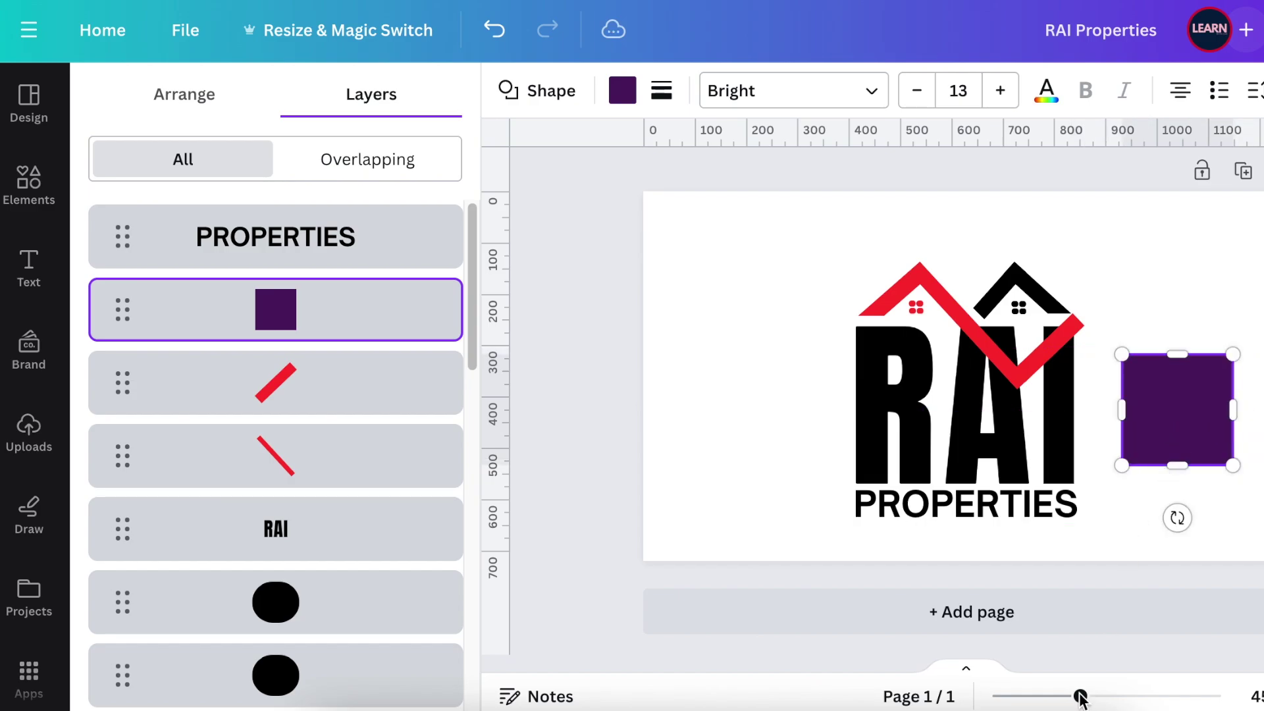
left_click_drag(1080, 695, 1263, 665)
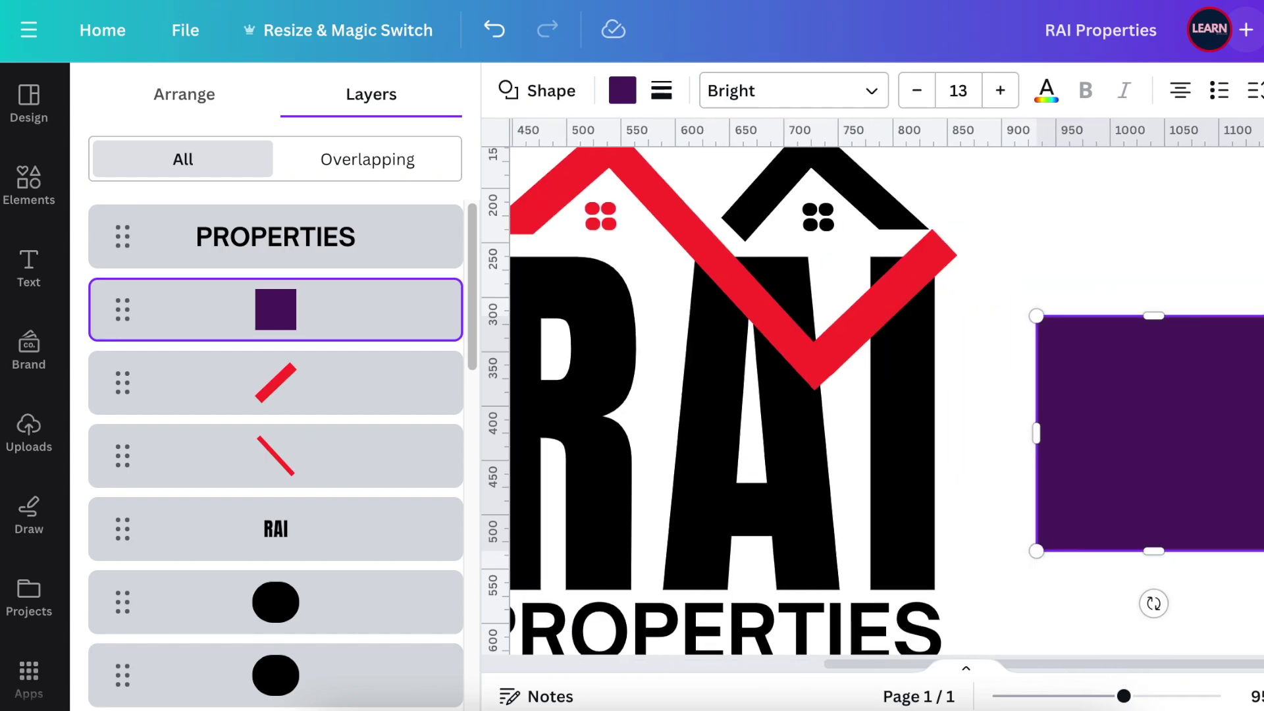
left_click_drag(1234, 432, 1095, 431)
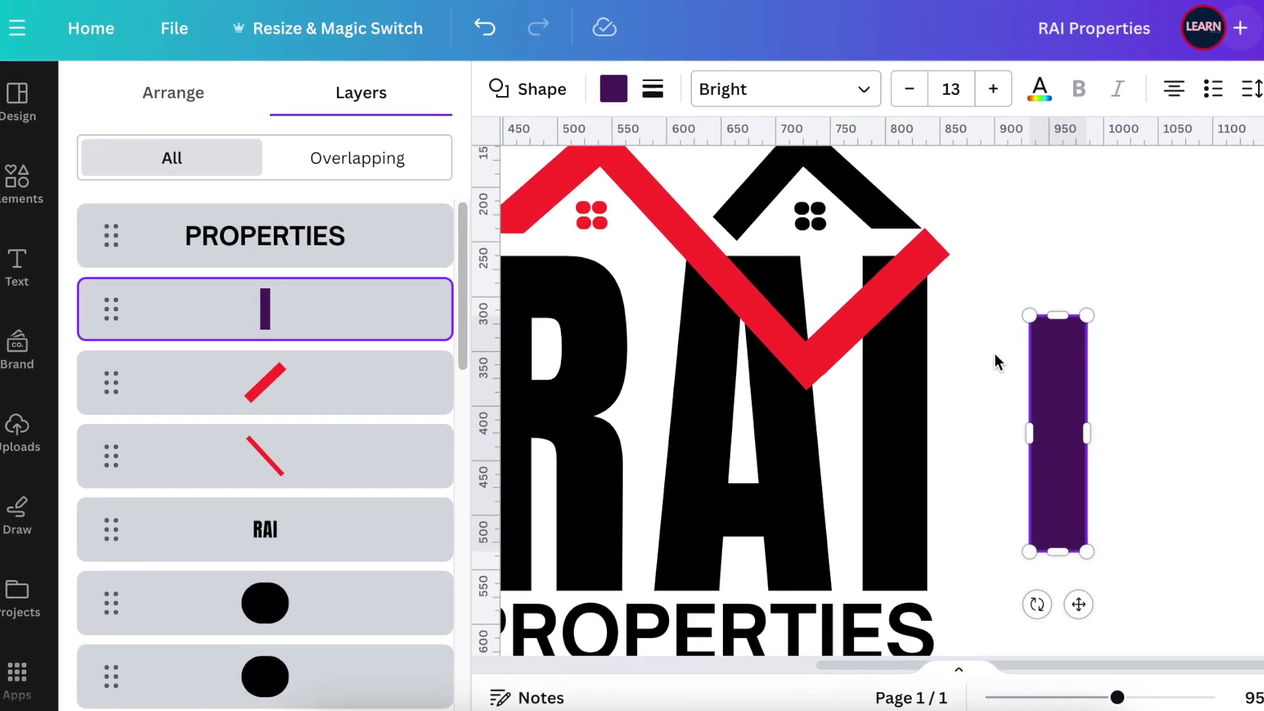
left_click(613, 88)
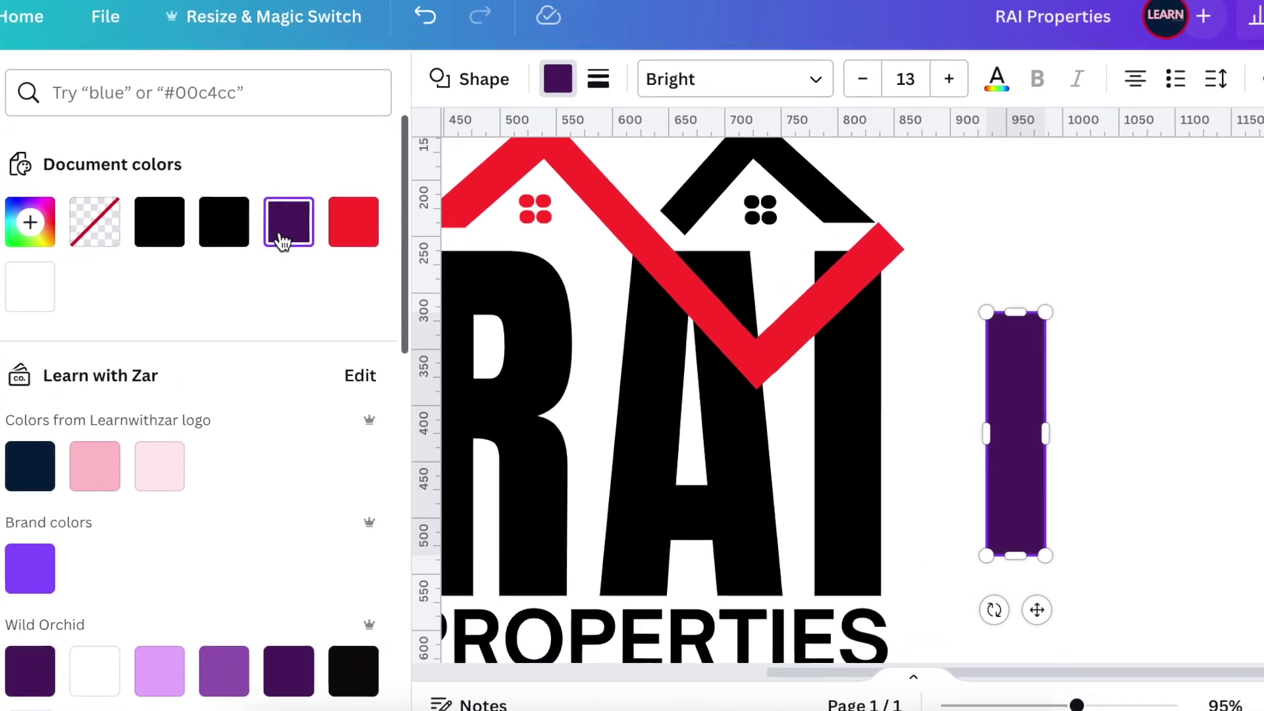
left_click(31, 286)
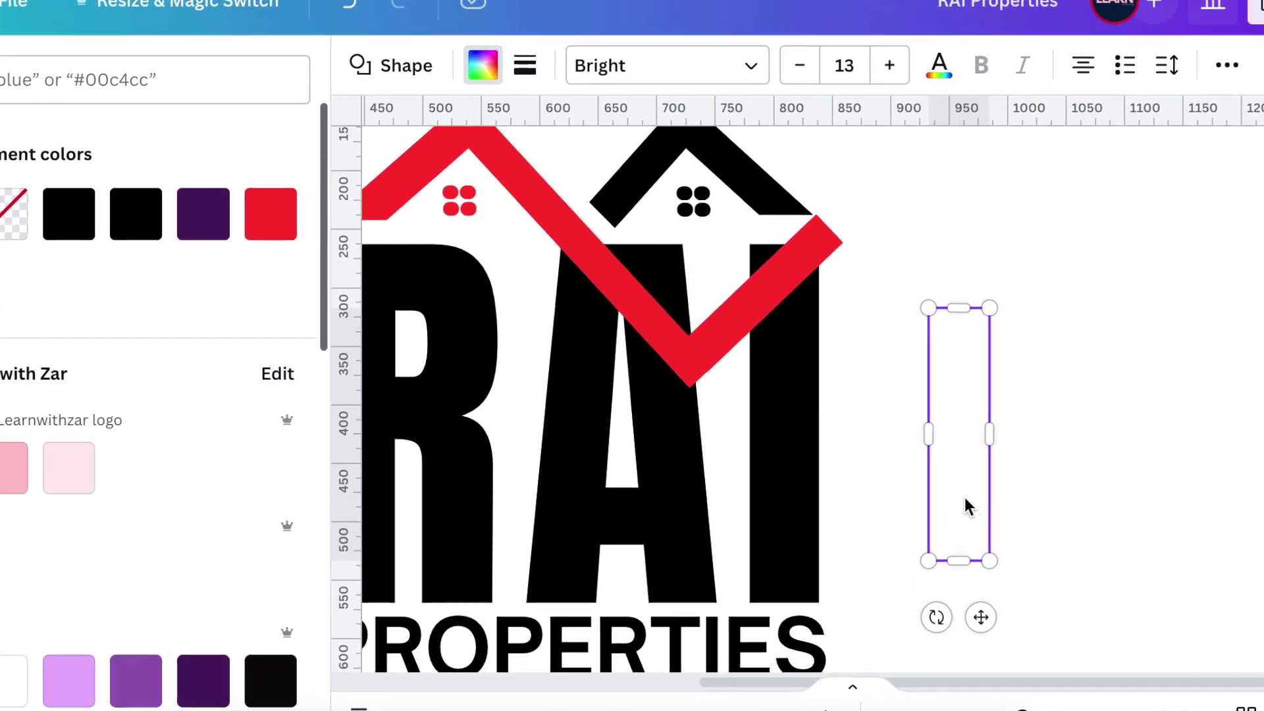
Rotate the white bar parallel to the long red diagonal, place it over the letter A along that diagonal and trim its length
left_click_drag(928, 560, 876, 563)
left_click_drag(882, 621, 581, 508)
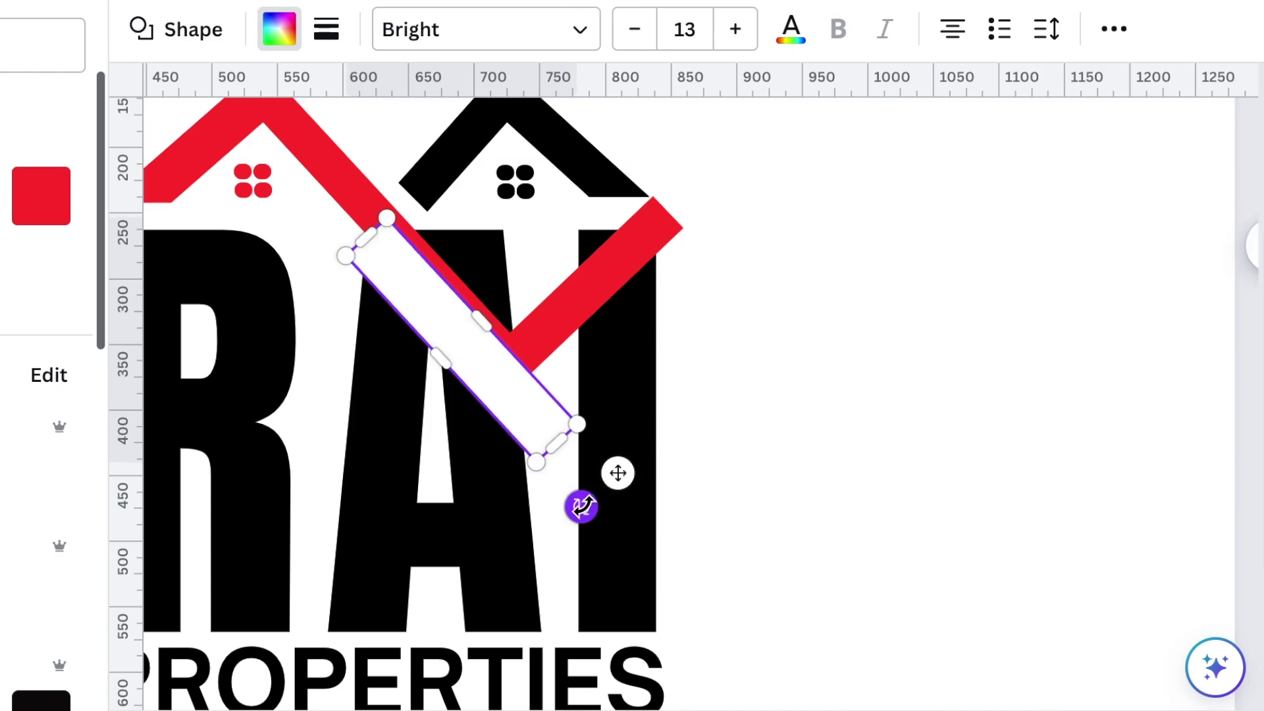
mouse_move(617, 473)
left_mouse_down()
mouse_move(628, 482)
mouse_move(635, 471)
left_mouse_up()
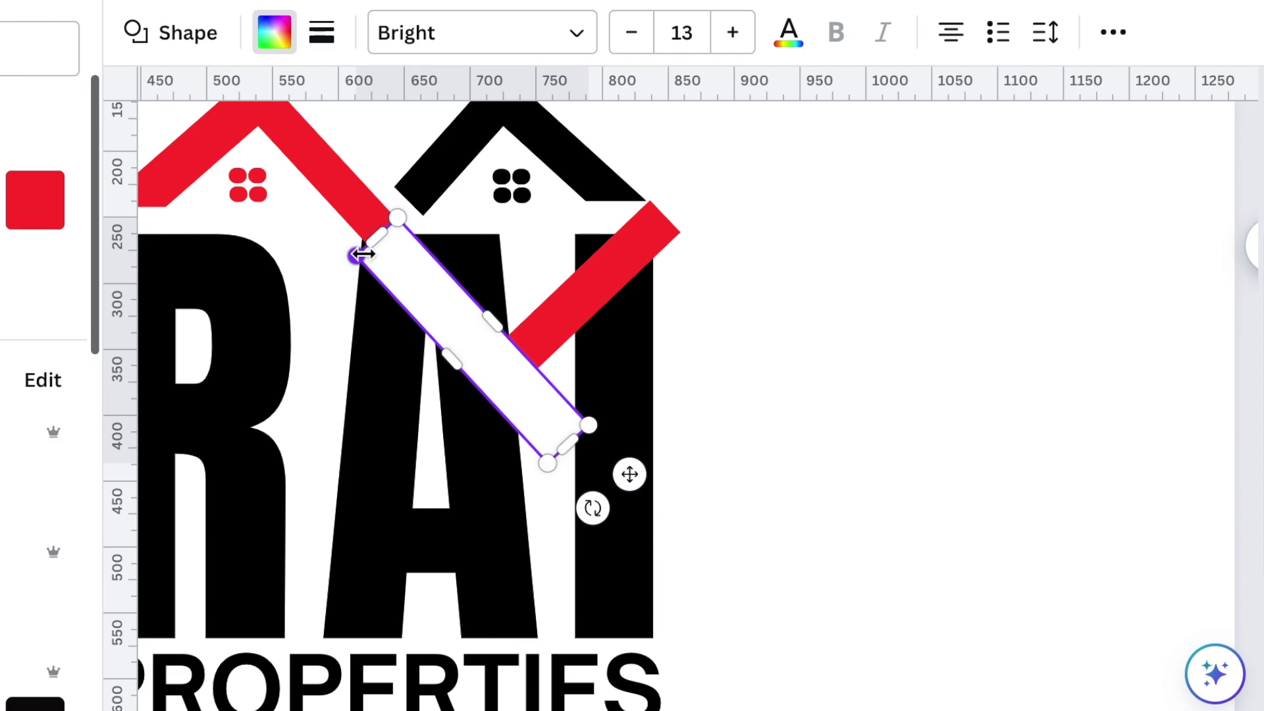
left_click_drag(356, 256, 349, 240)
left_click_drag(564, 437, 546, 408)
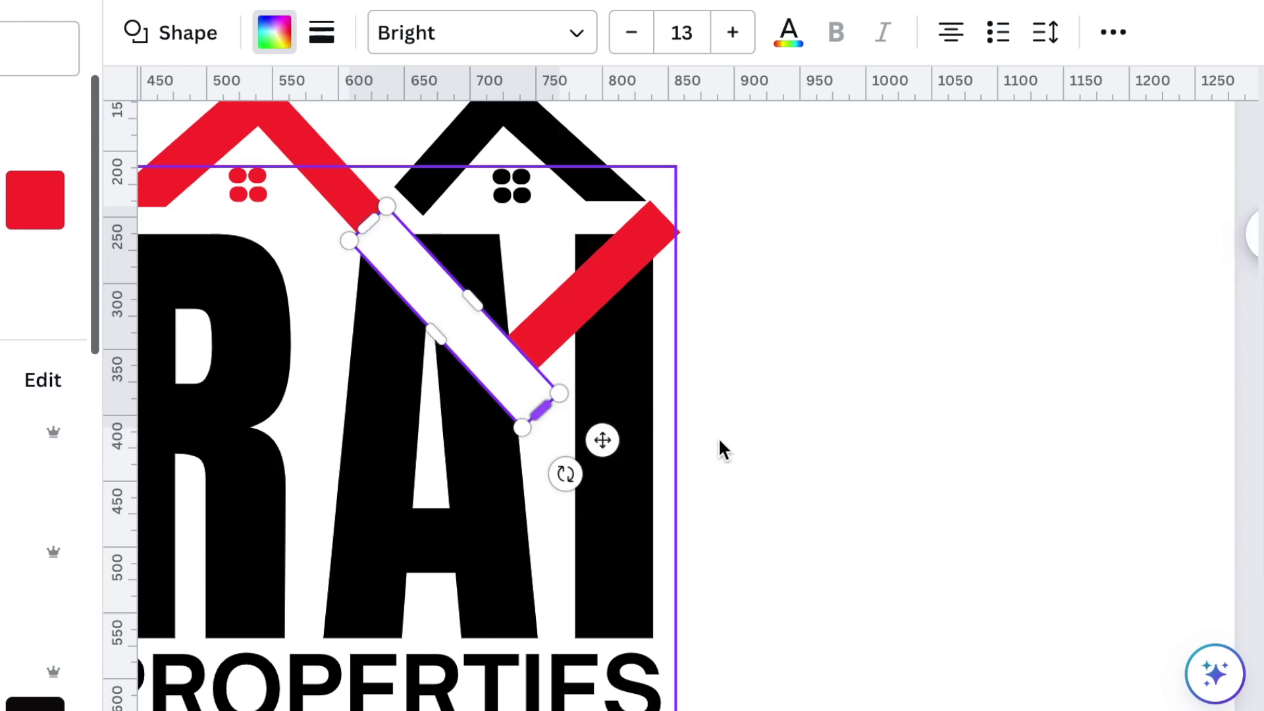
left_click(756, 499)
Duplicate the white diagonal bar and place the copy over the upper end of the short red bar
left_click(478, 351)
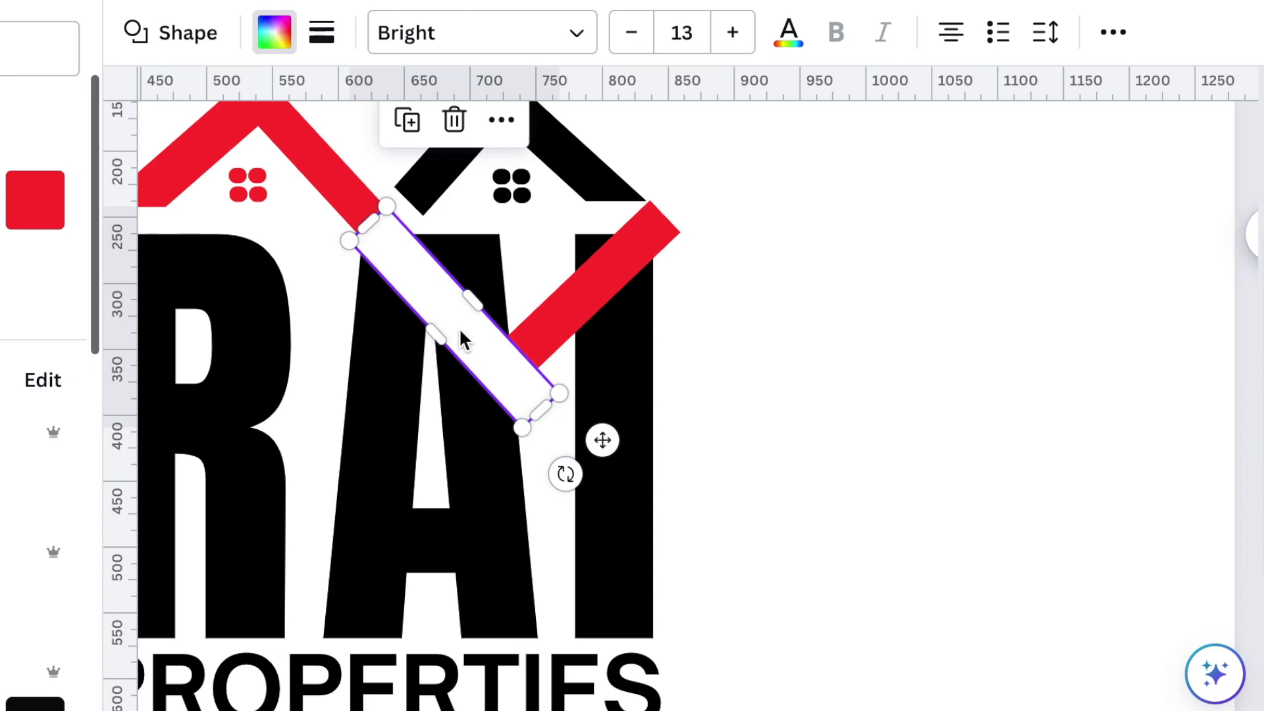
left_click(407, 120)
left_click_drag(460, 342, 779, 363)
left_click_drag(751, 415, 776, 388)
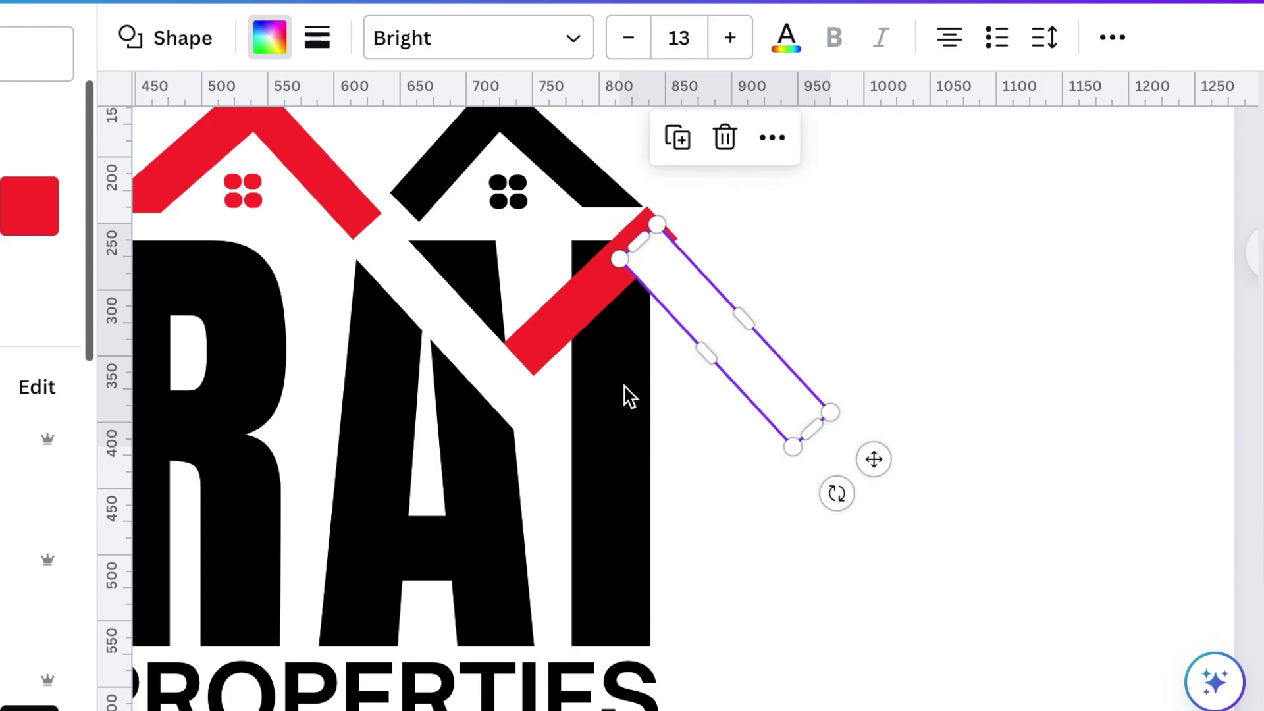
left_click(406, 300)
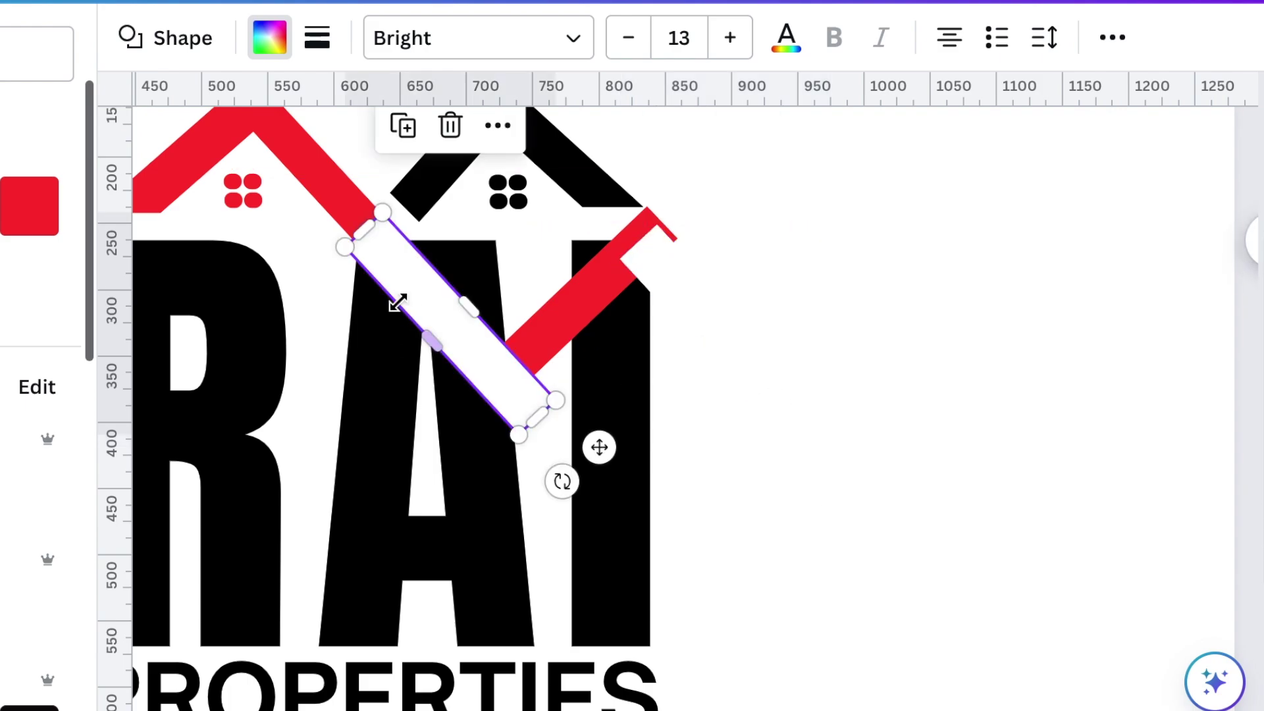
left_click(305, 163)
left_click(696, 470)
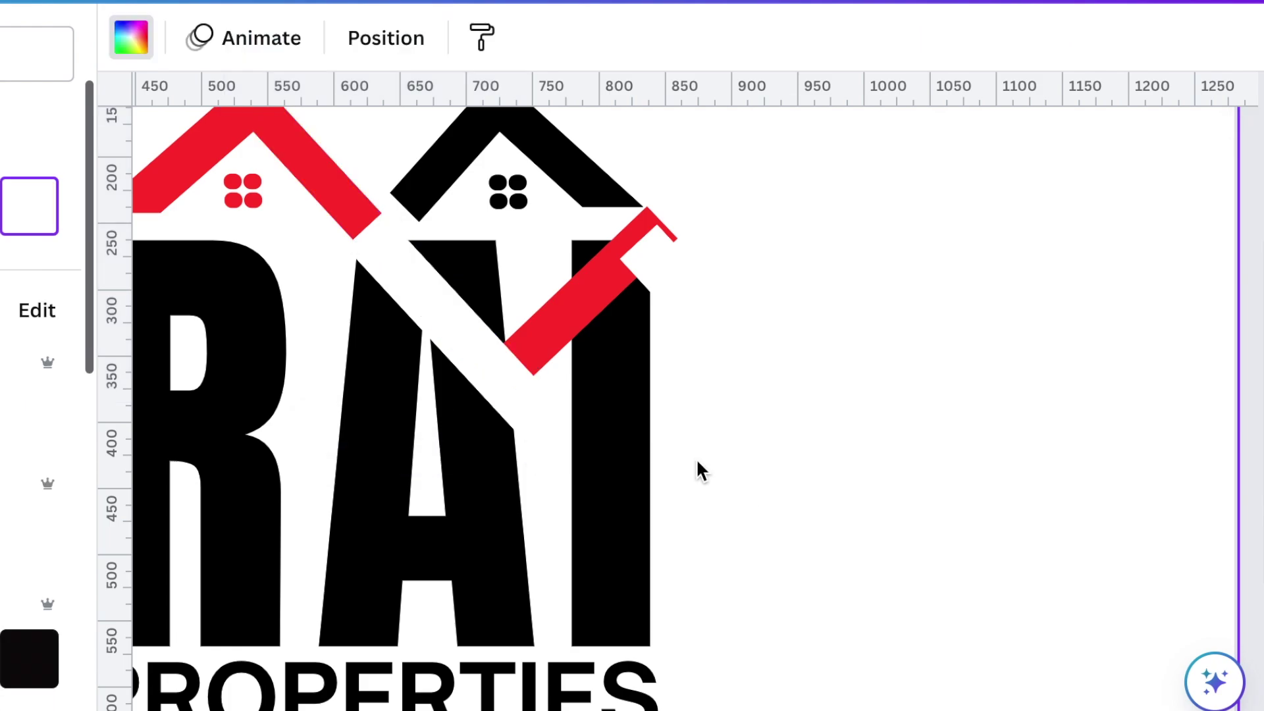
Nudge the white diagonal bar over the letter A slightly upward and bring the long red diagonal to the front
left_click(466, 353)
left_click_drag(487, 360, 487, 354)
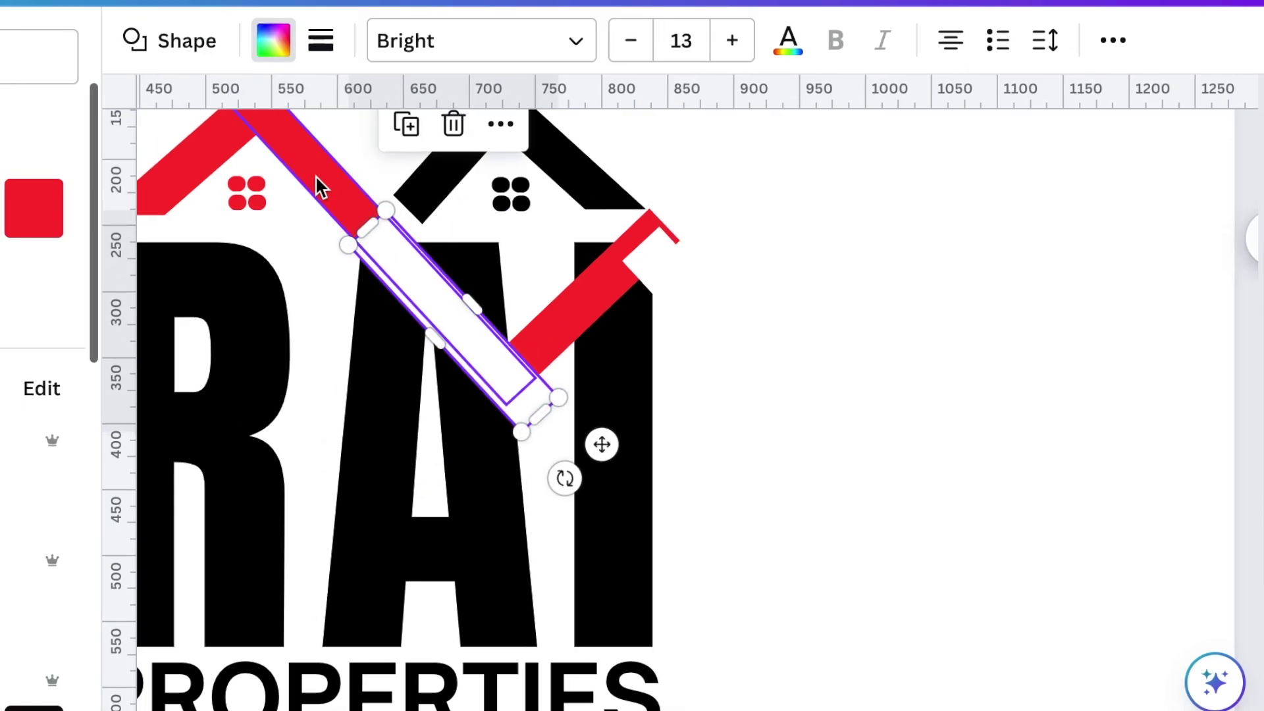
left_click(314, 175)
right_click(315, 175)
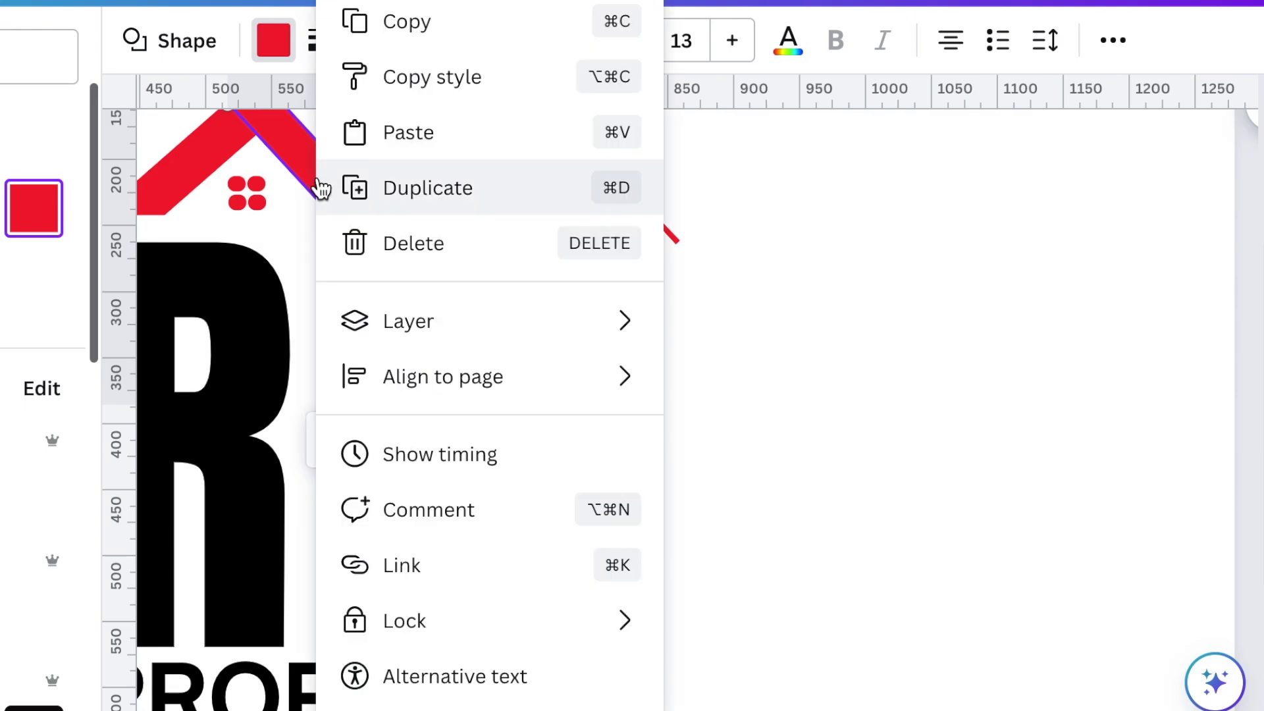
mouse_move(453, 326)
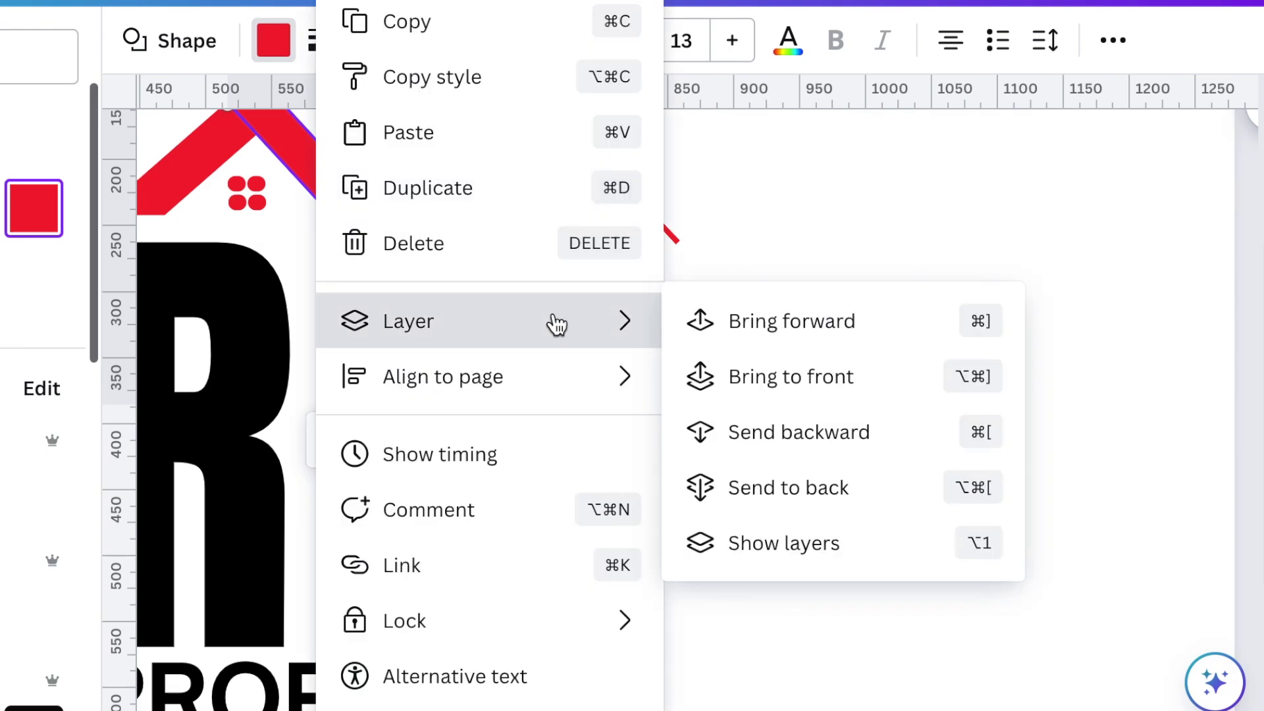
left_click(808, 382)
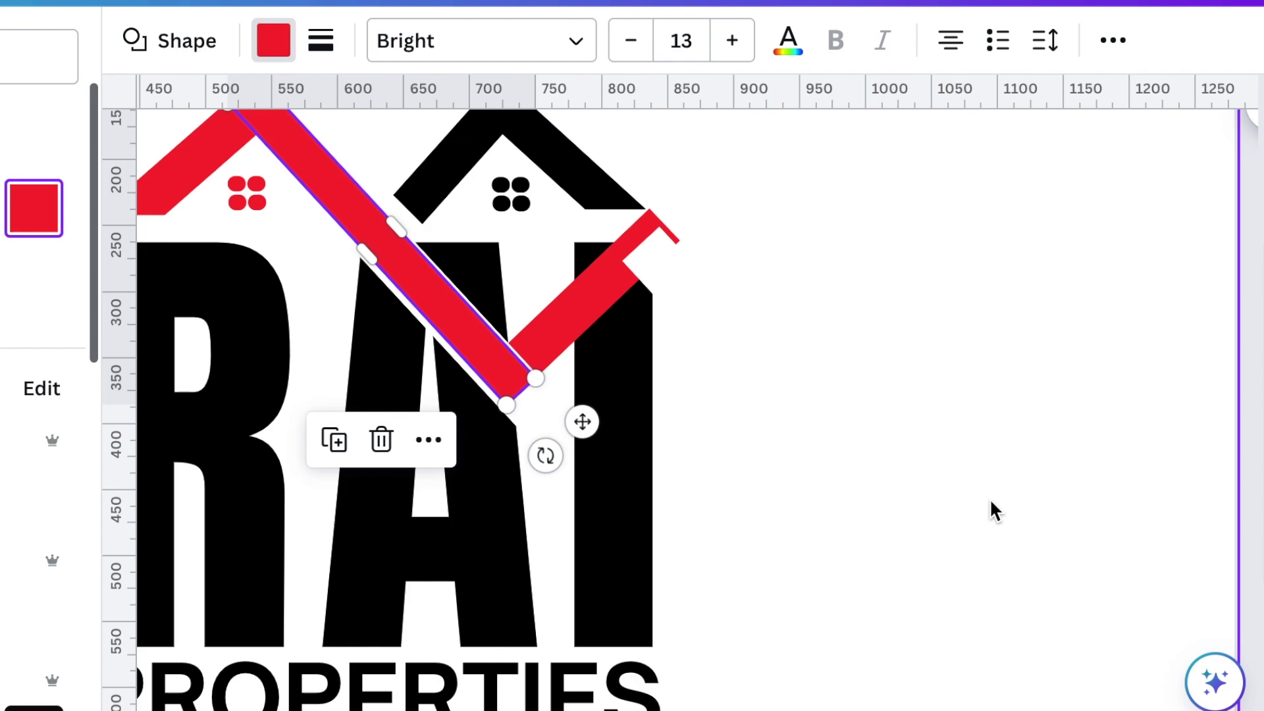
left_click(987, 501)
Shift the white bar behind the long red diagonal up slightly to even out the white gaps on both sides
left_click(494, 378)
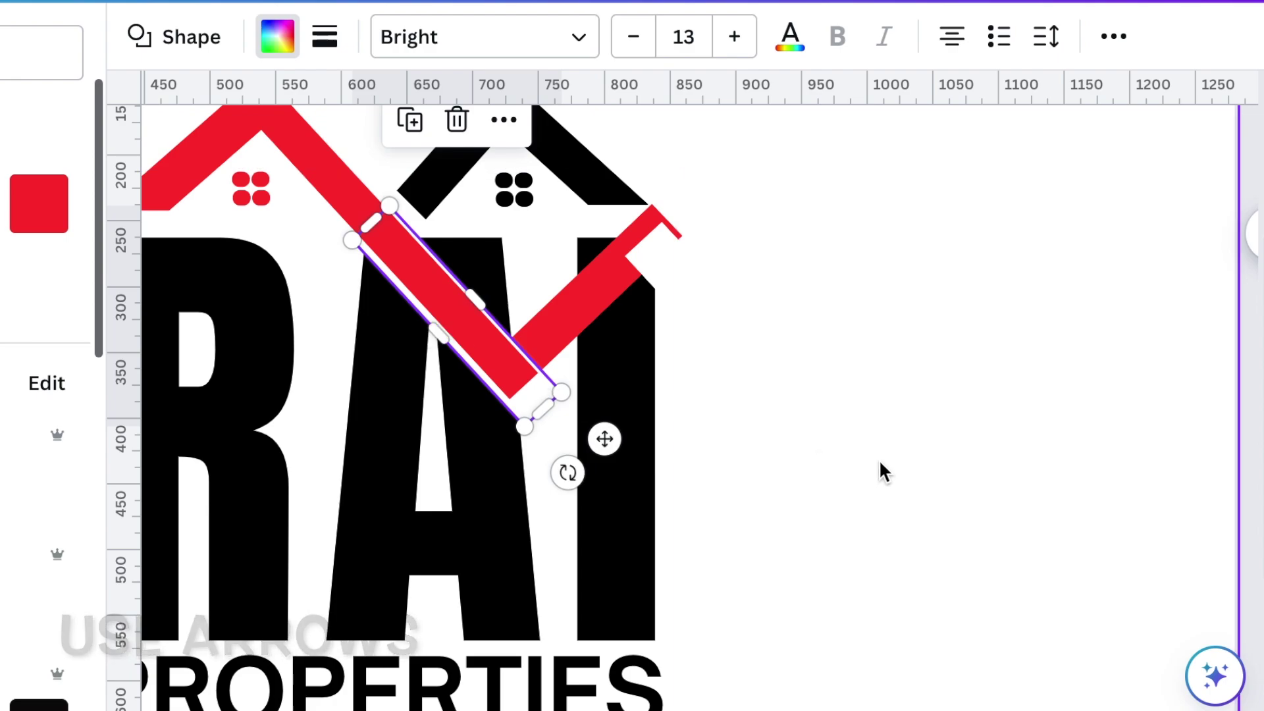
key("Up")
key("Up")
key("Up")
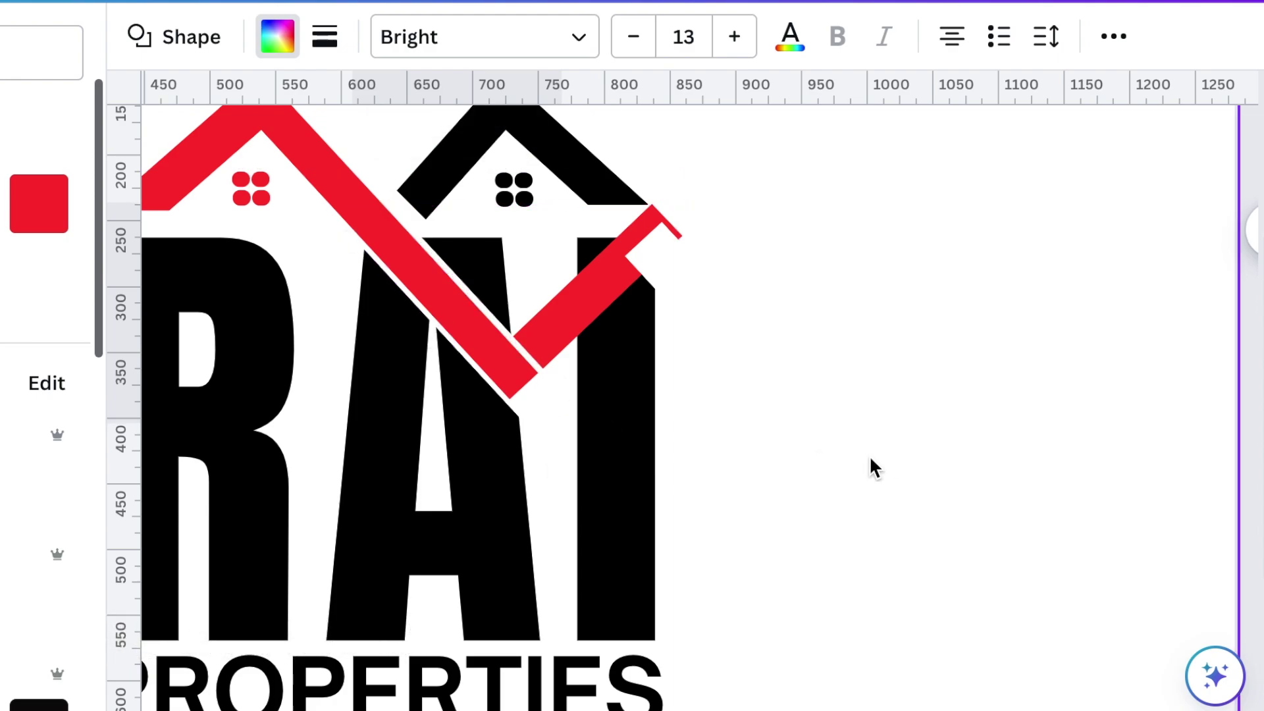
left_click(852, 464)
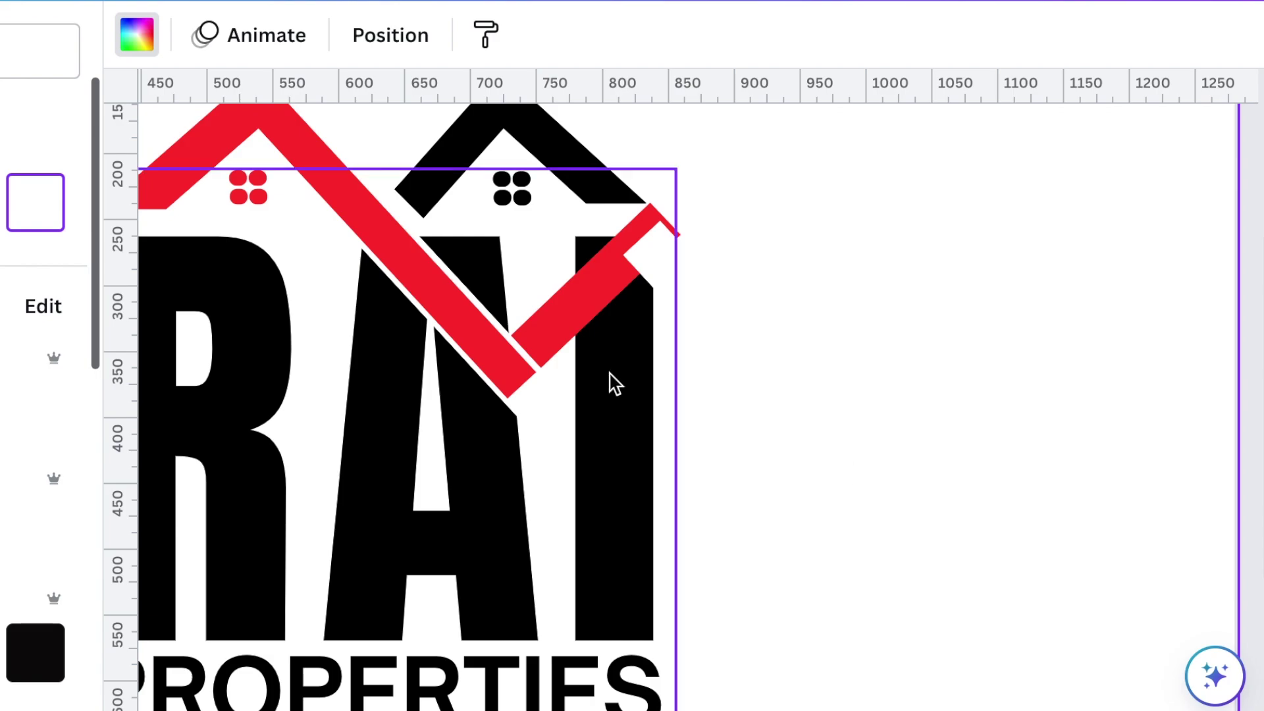
Rotate the second white bar parallel to the short red bar and place it over that bar across the letter I
left_click_drag(539, 394, 705, 310)
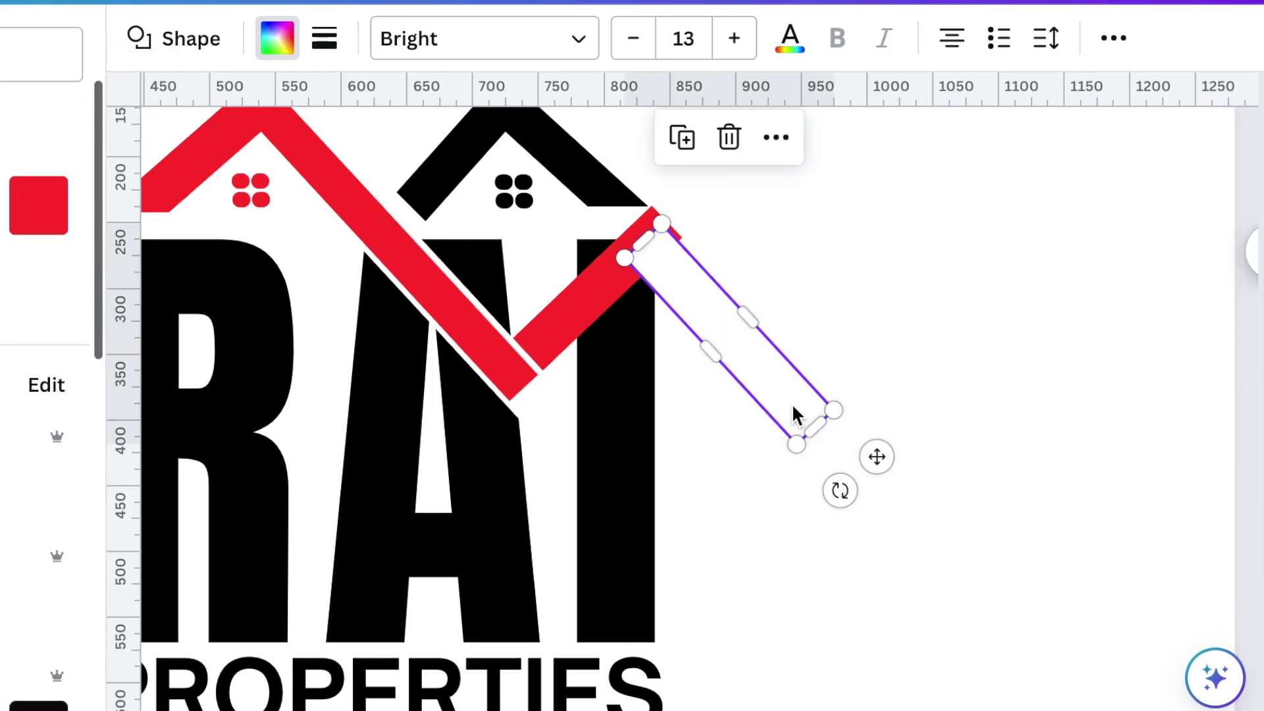
left_click_drag(840, 490, 849, 252)
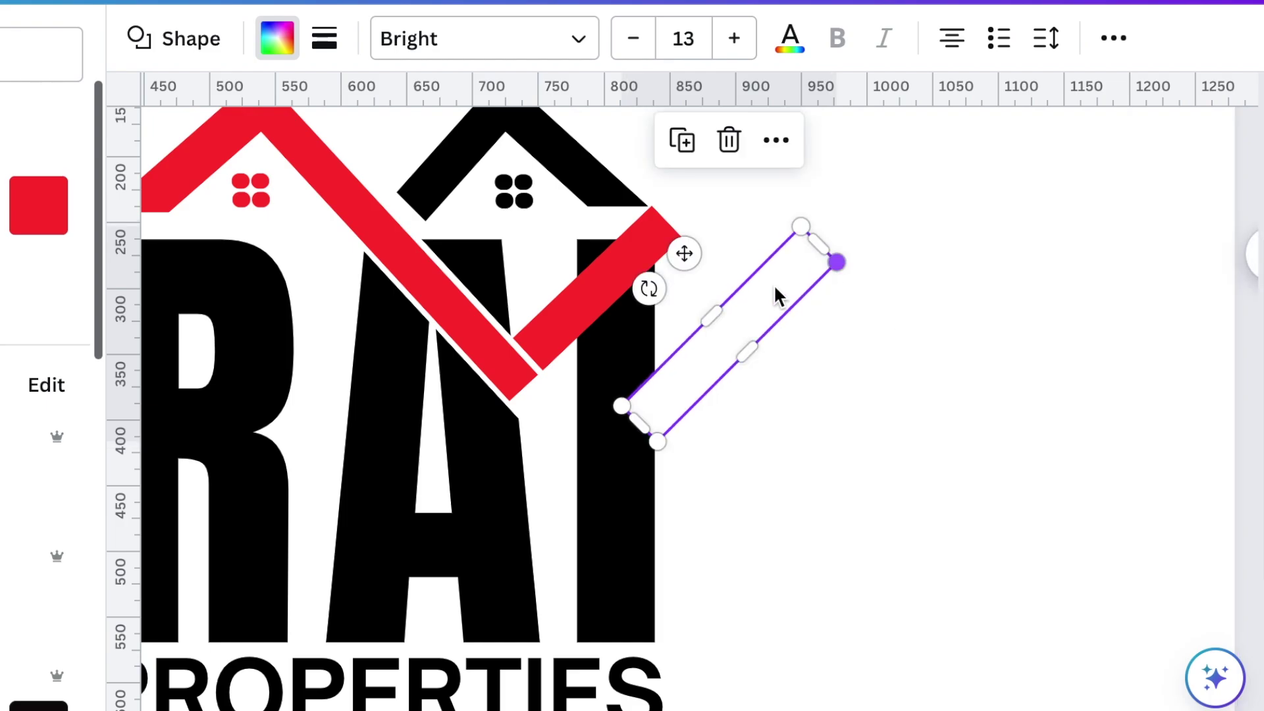
left_click_drag(761, 303, 616, 258)
left_click_drag(737, 191, 745, 190)
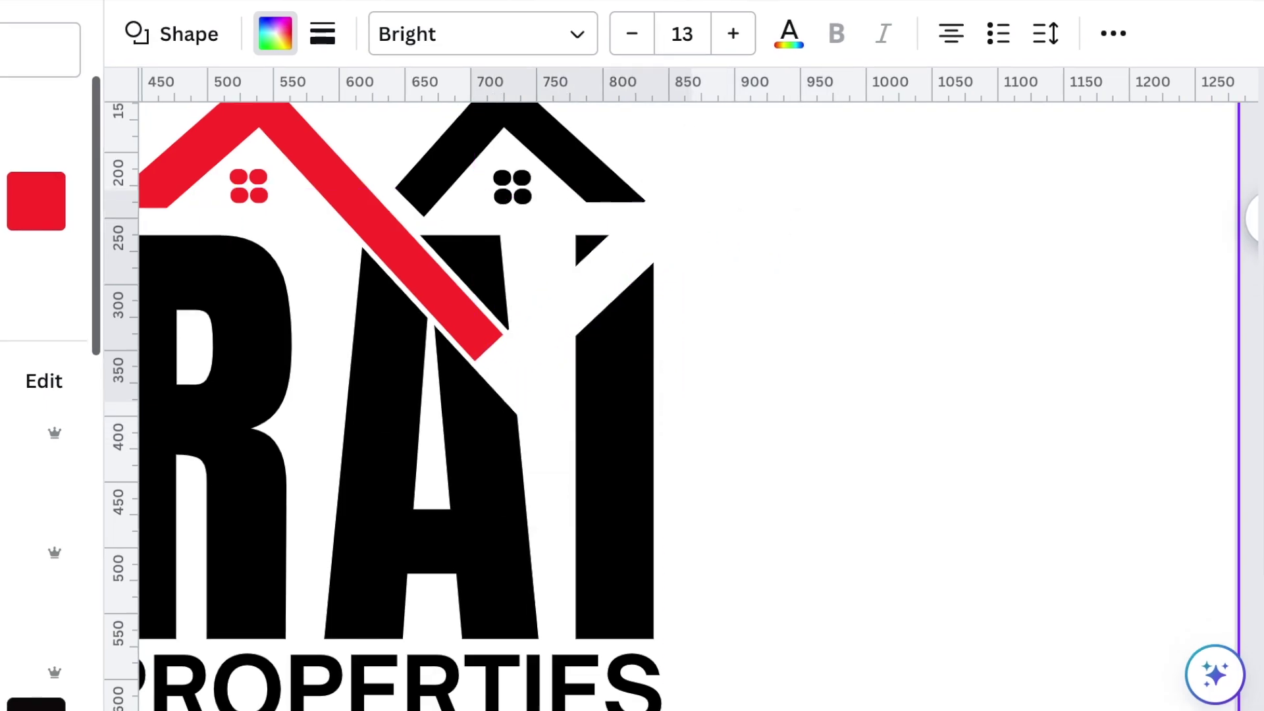
Send the second white bar backward in the layer order until it lies behind both red bars
right_click(645, 231)
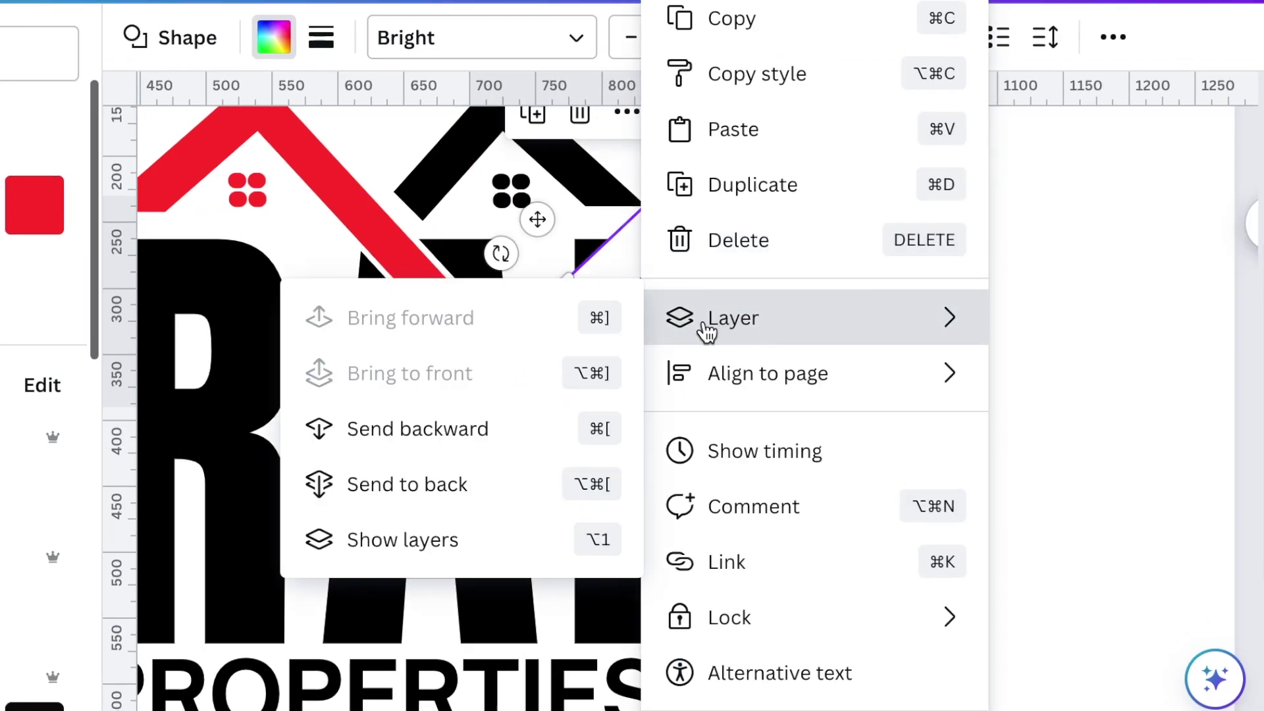
left_click(467, 433)
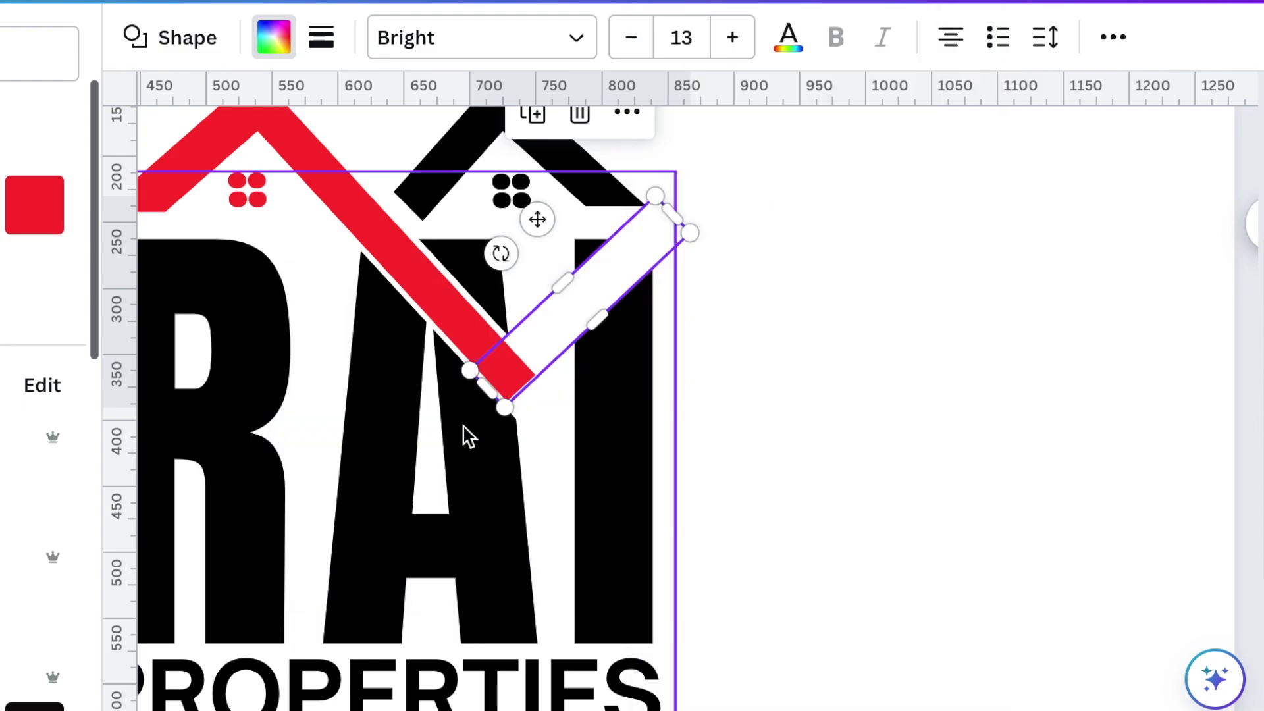
right_click(646, 249)
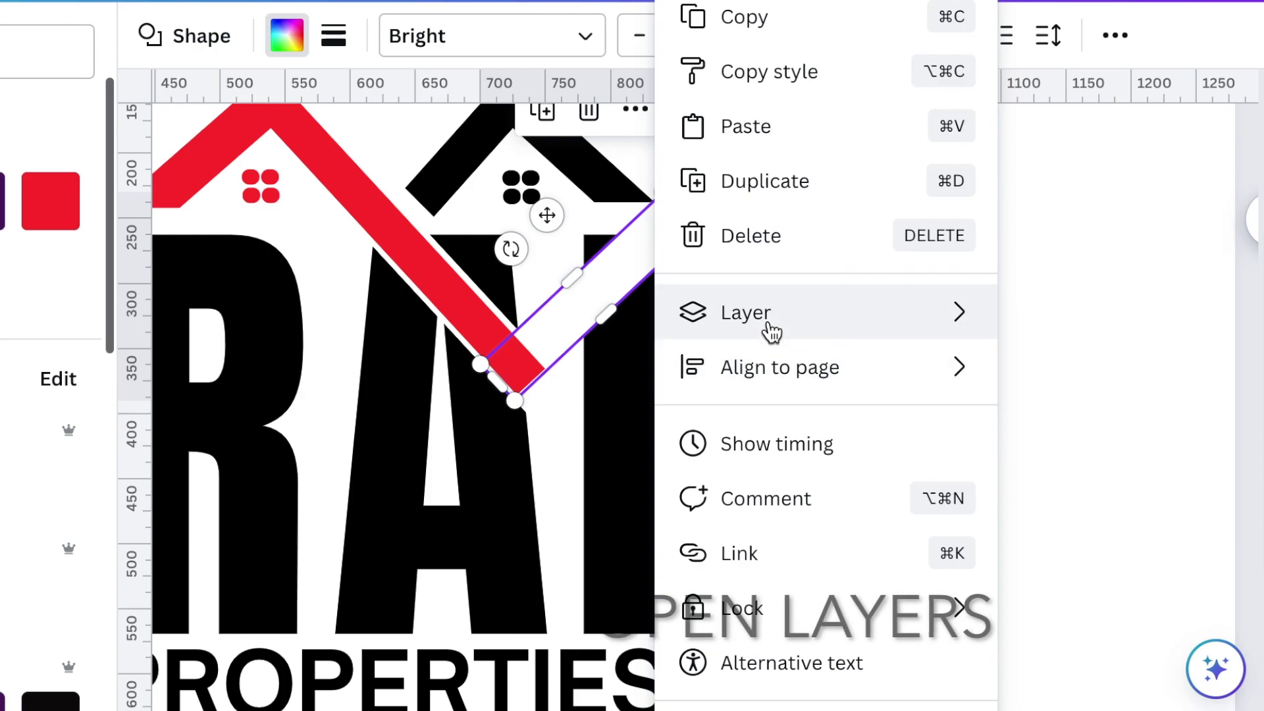
mouse_move(771, 332)
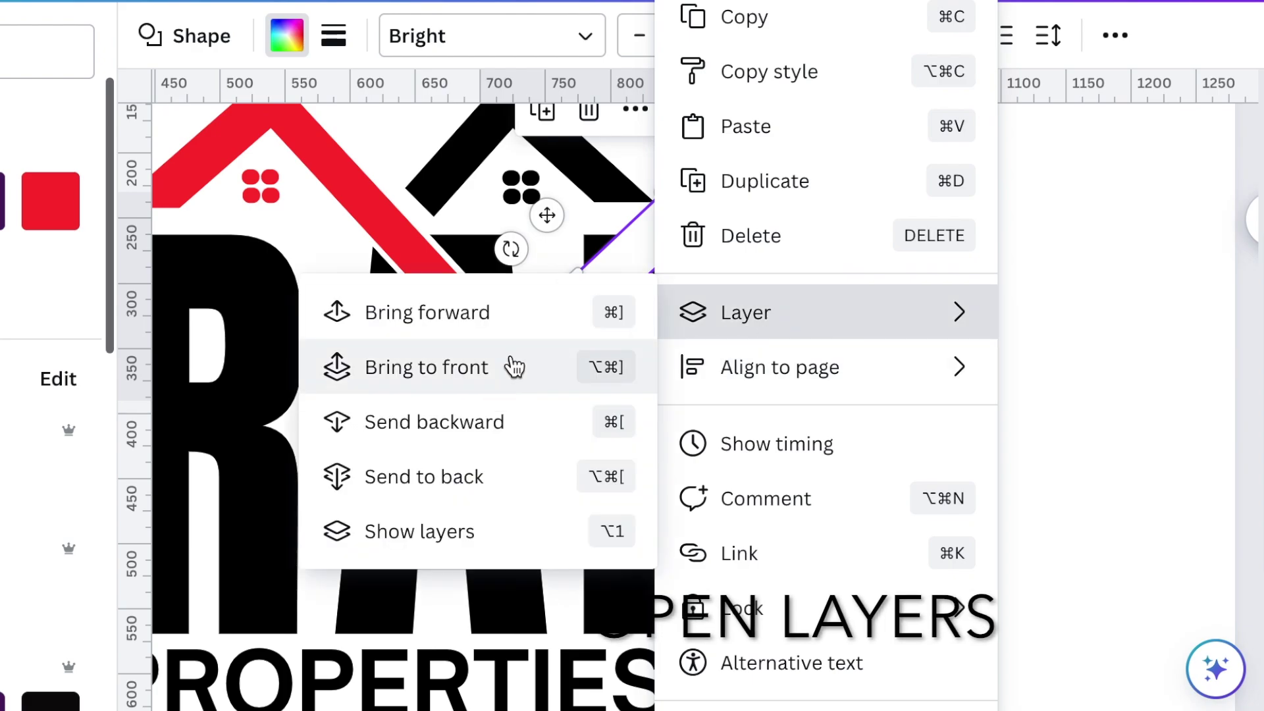
left_click(502, 433)
right_click(630, 280)
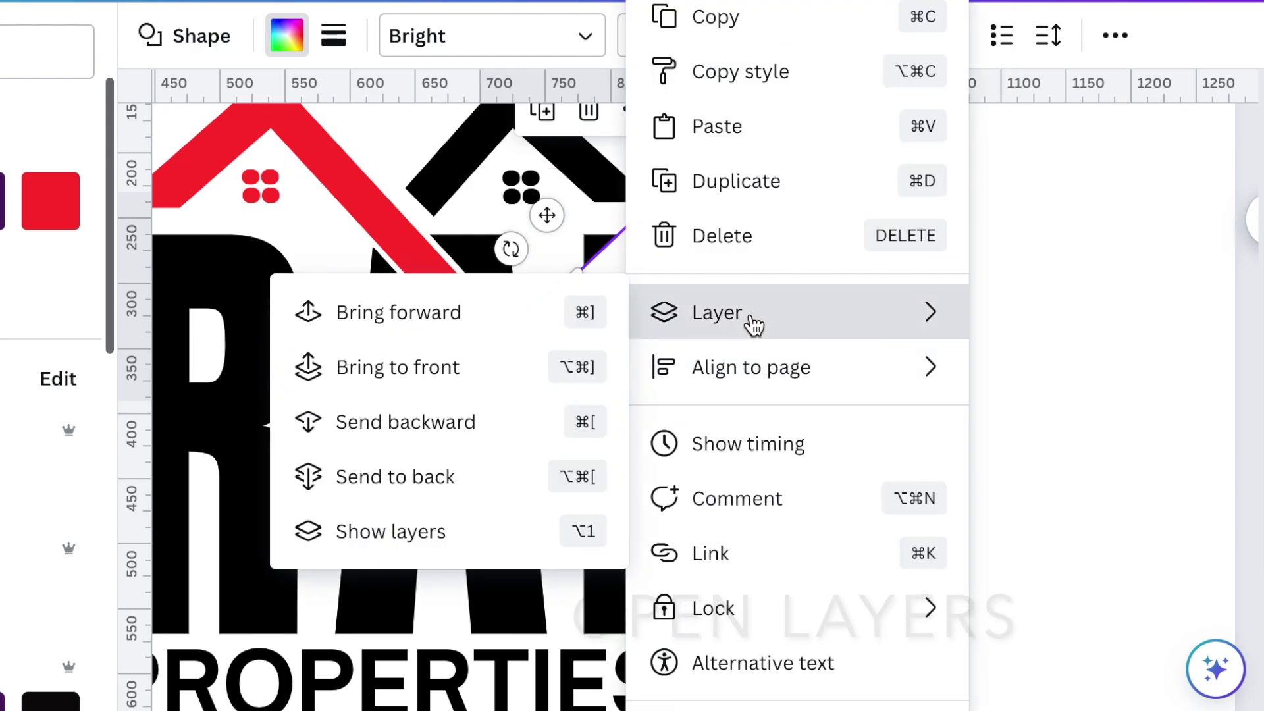
left_click(480, 429)
left_click(750, 407)
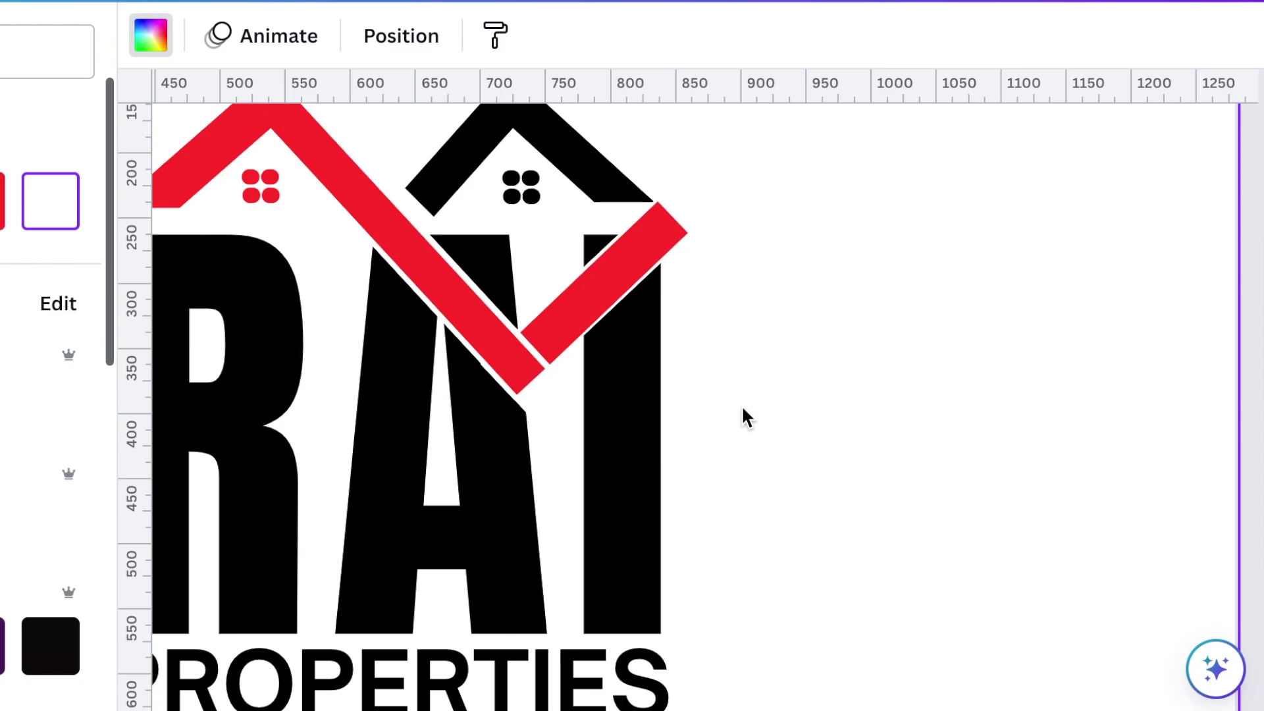
Bring the short red bar crossing the letter I to the front so it meets the long red diagonal
left_click(583, 298)
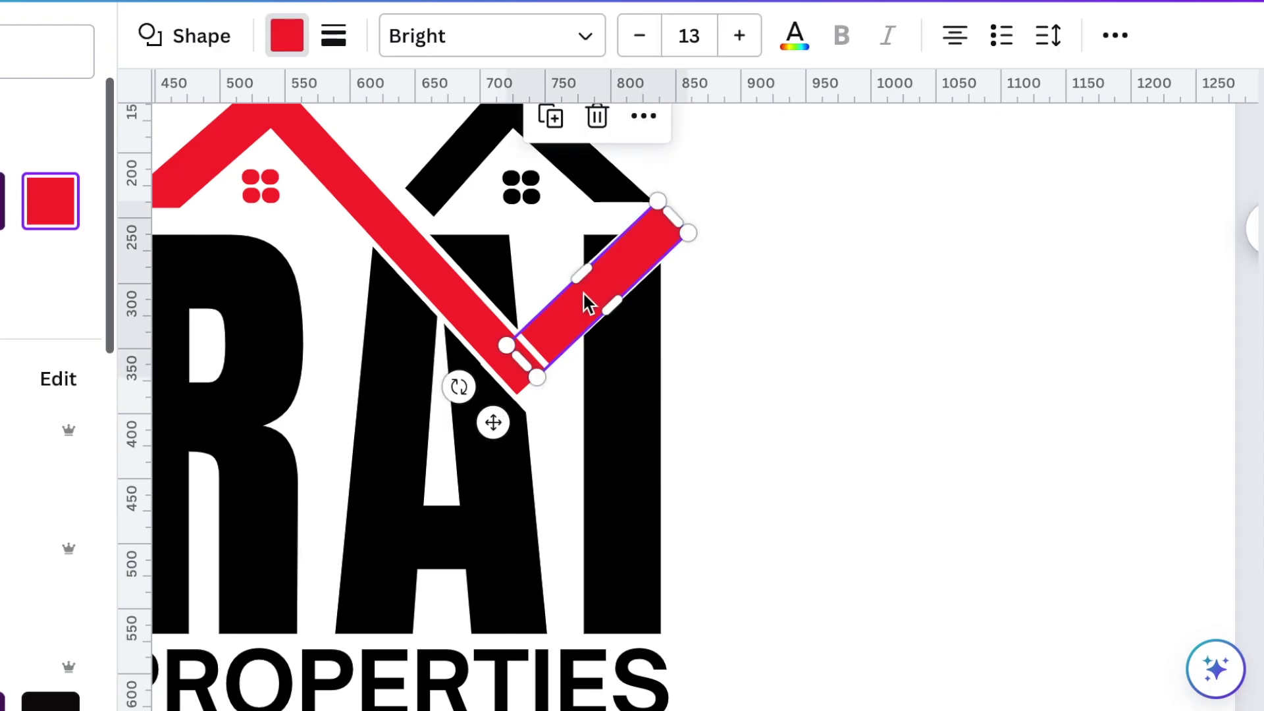
right_click(585, 301)
mouse_move(674, 322)
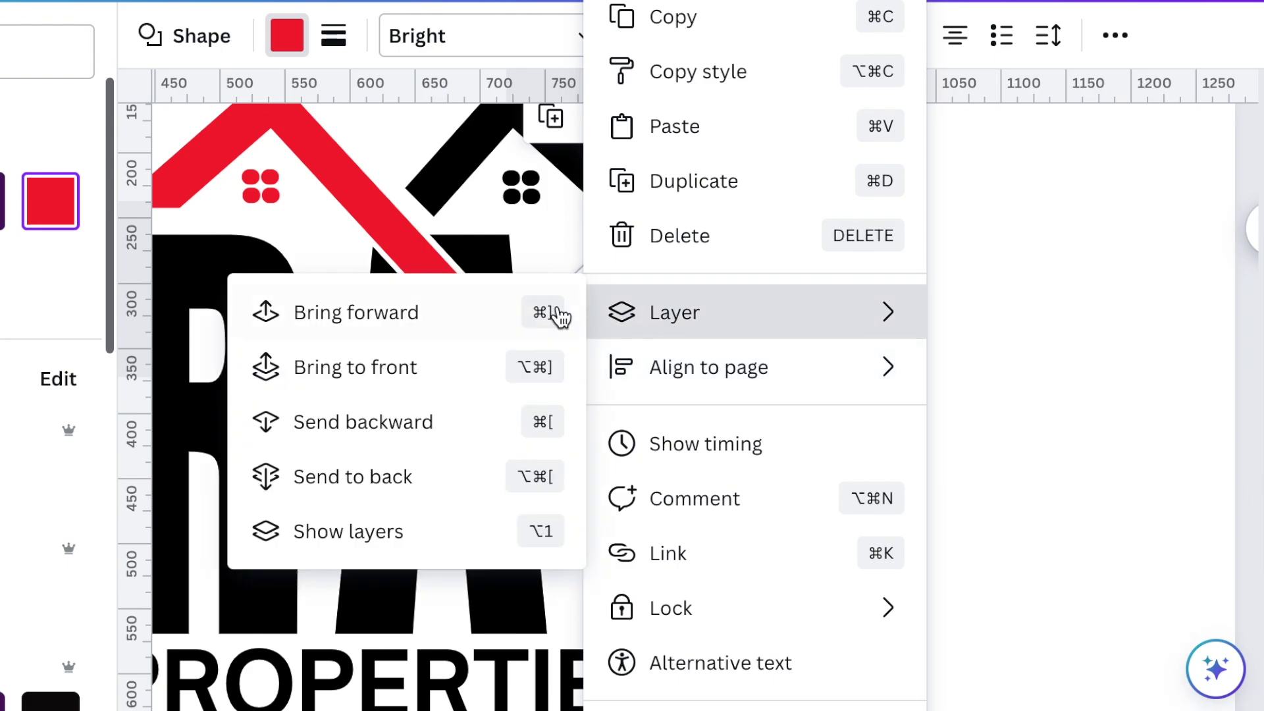
left_click(409, 369)
left_click(854, 417)
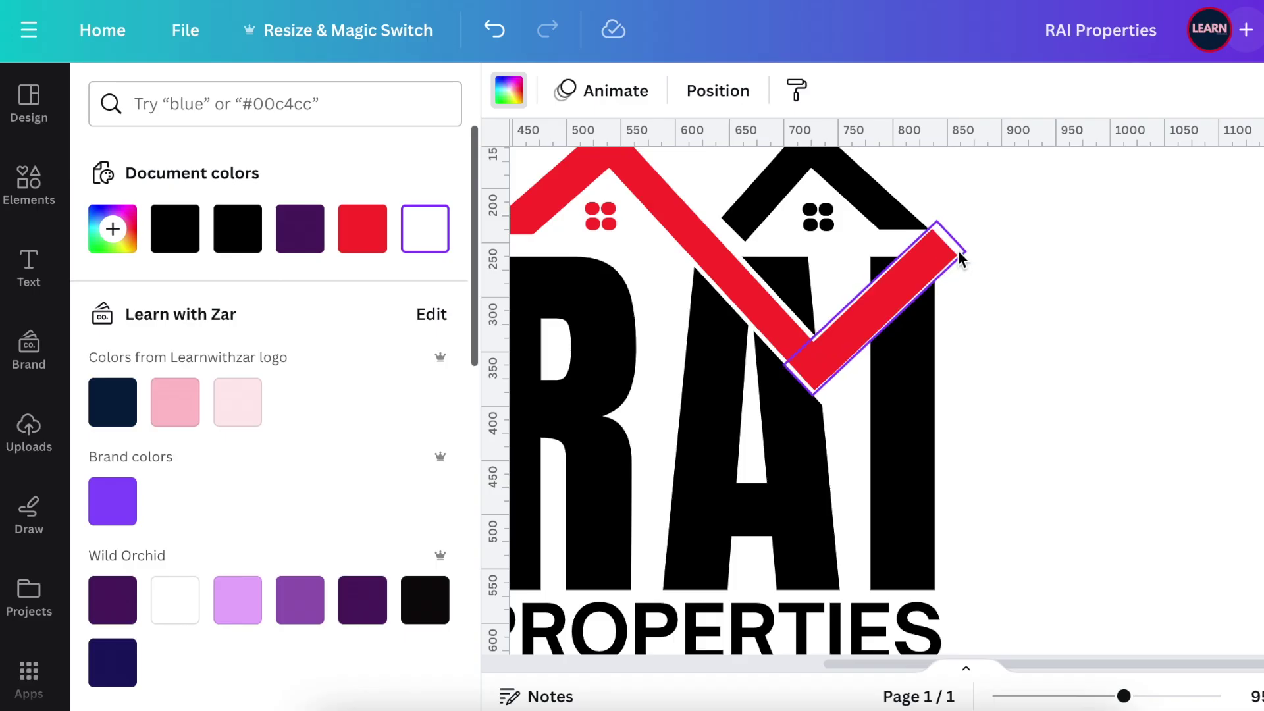
Show the layer list, widen the white bar behind the short red bar slightly and nudge it upward to balance its gaps
left_click(597, 312)
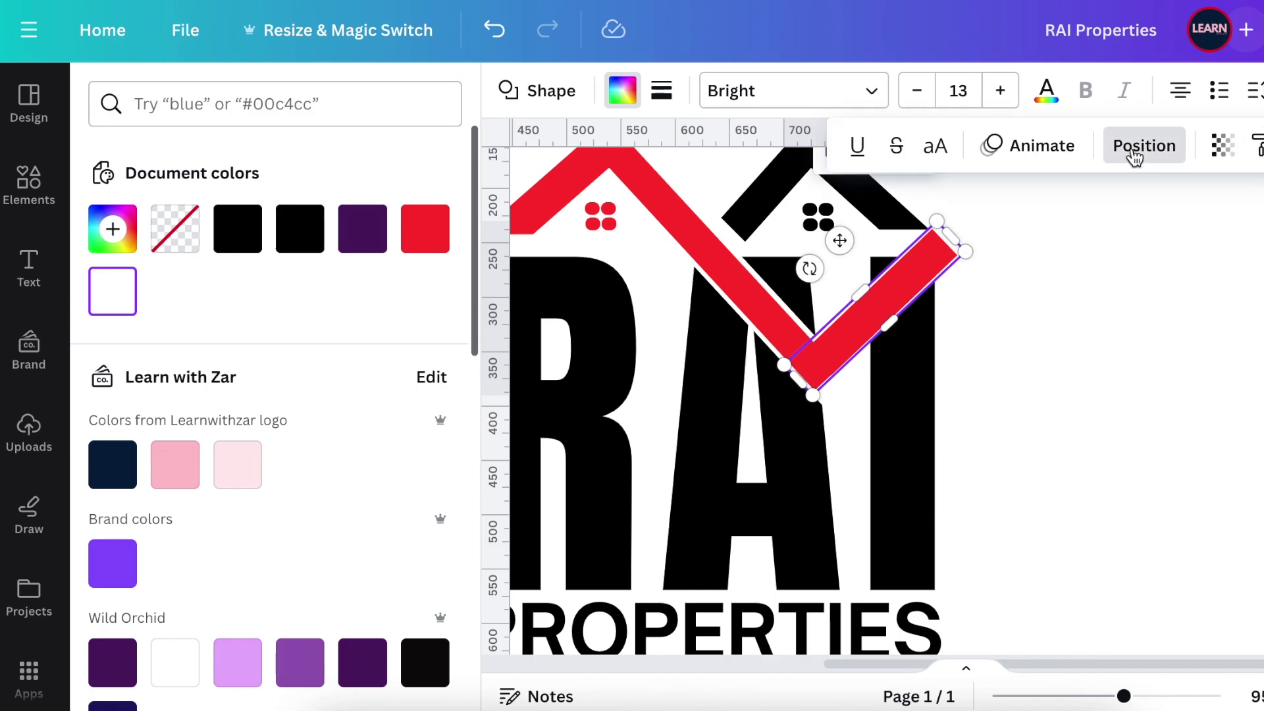
left_click(1134, 150)
left_click_drag(887, 329, 892, 333)
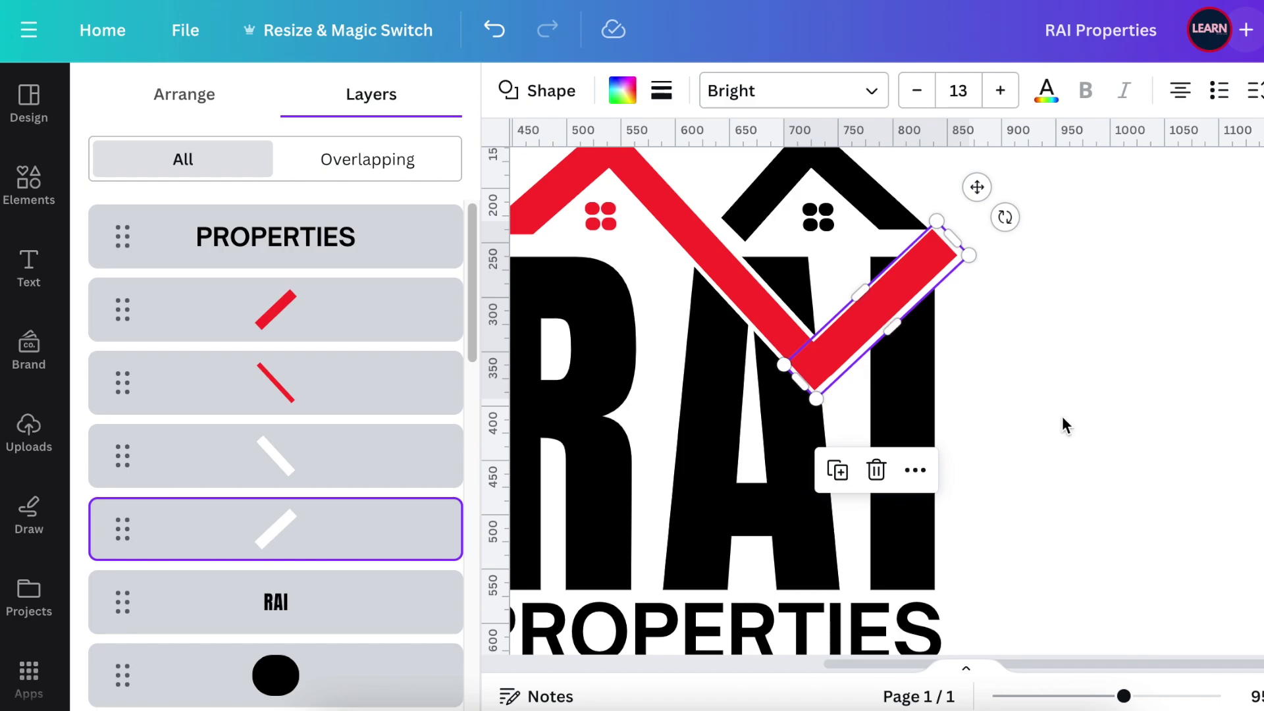
left_click(1058, 331)
left_click(934, 279)
left_click(1029, 333)
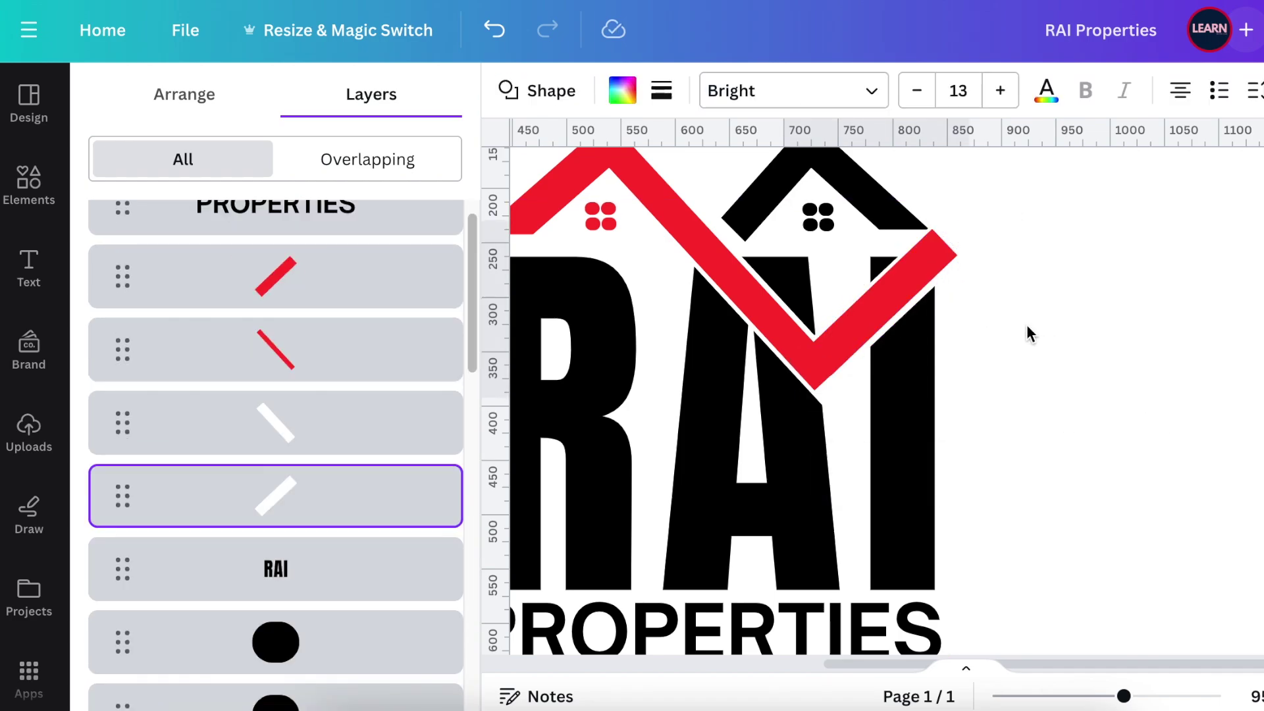
left_click(908, 309)
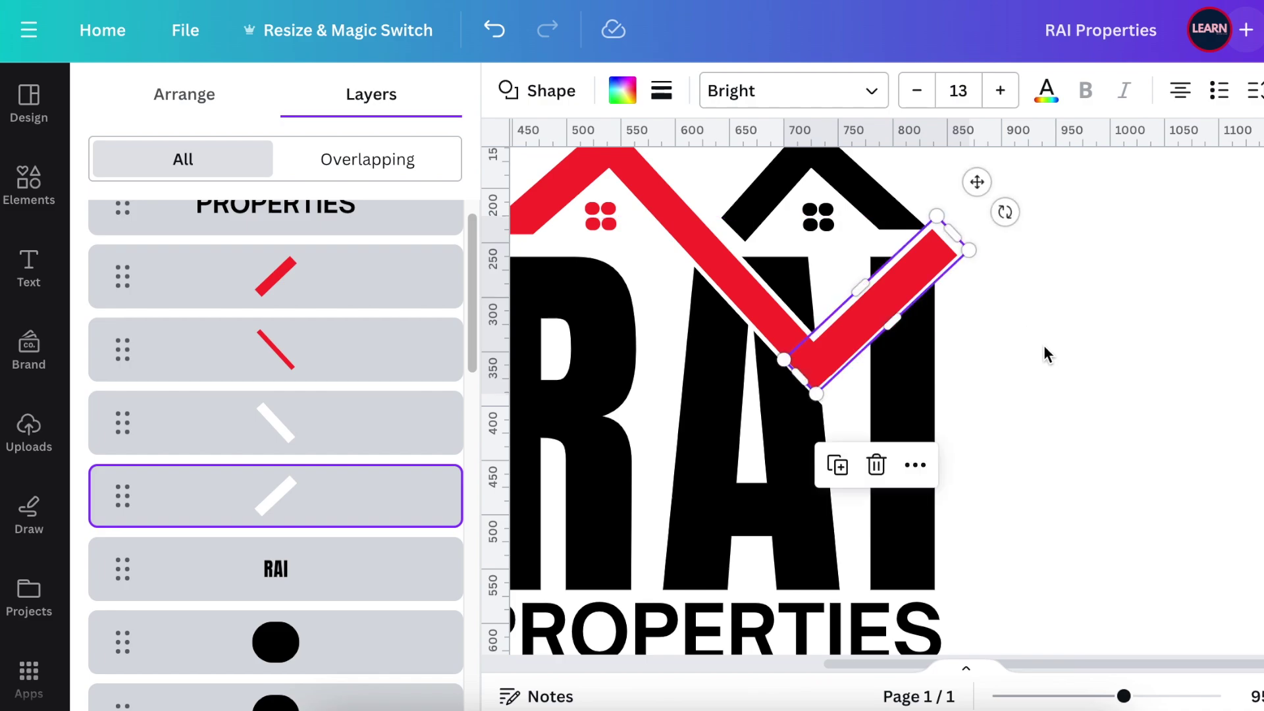
left_click(1046, 354)
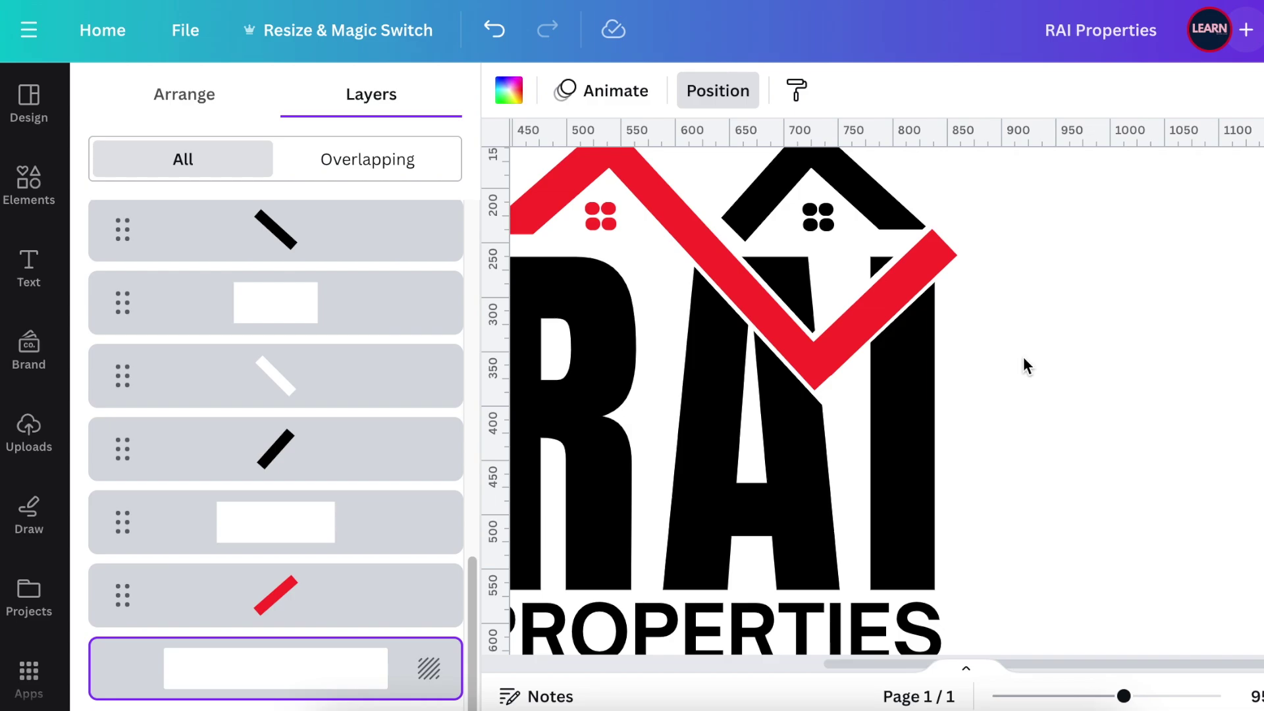
Add a square on the logo, reduce its height to a flat horizontal rectangle and fill it white
mouse_move(1127, 699)
left_mouse_down()
mouse_move(1107, 696)
mouse_move(1122, 697)
left_mouse_up()
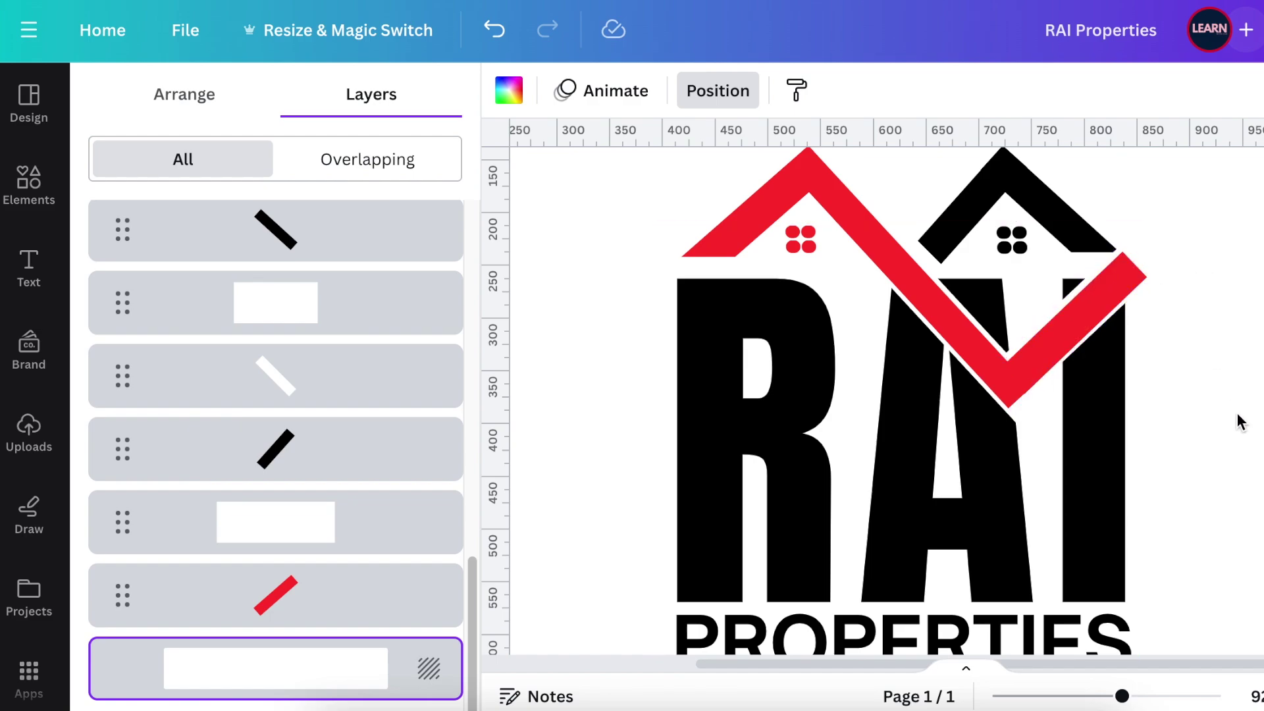
key("r")
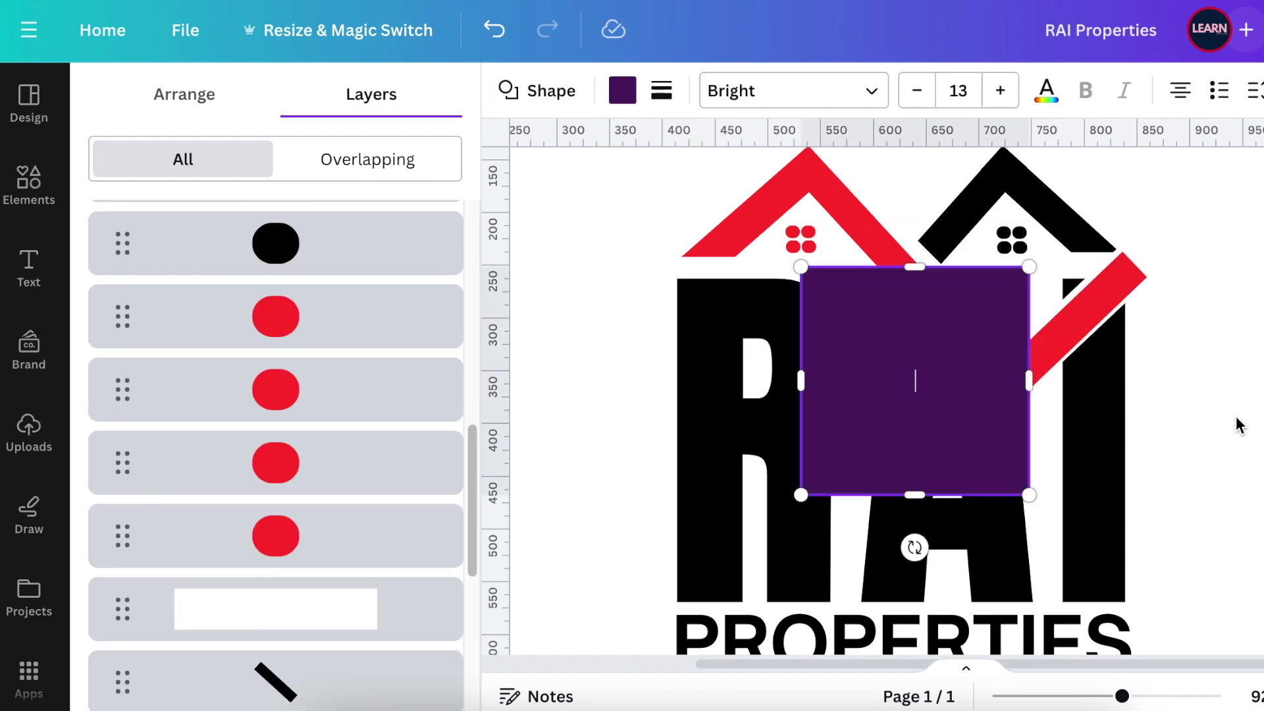
left_click_drag(918, 274, 911, 418)
left_click(622, 90)
left_click(112, 291)
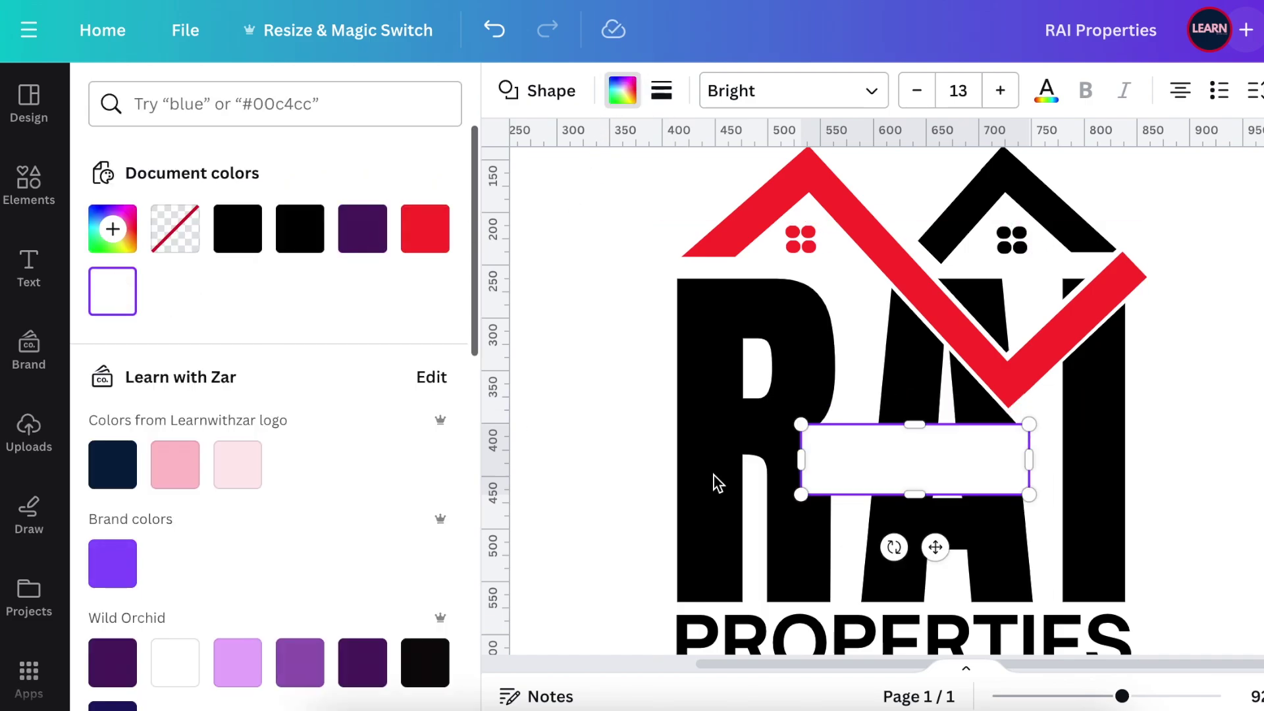
Shrink the white rectangle to about 125 wide and place it over the short red bar's upper tip, level with the letter tops
left_click_drag(1026, 492, 959, 467)
left_click_drag(897, 522, 1165, 356)
left_click_drag(1156, 296, 1137, 246)
left_click_drag(1164, 330, 1157, 327)
left_click_drag(1133, 278, 1131, 275)
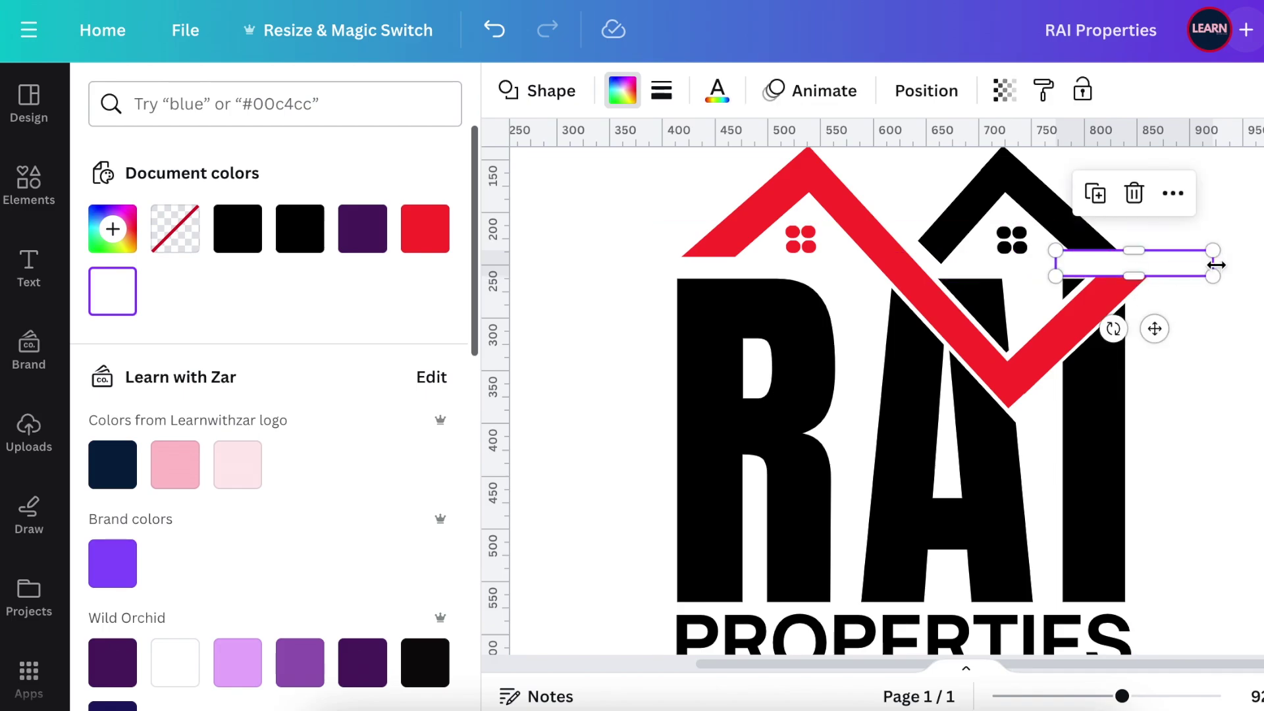
left_click_drag(1210, 269, 1187, 273)
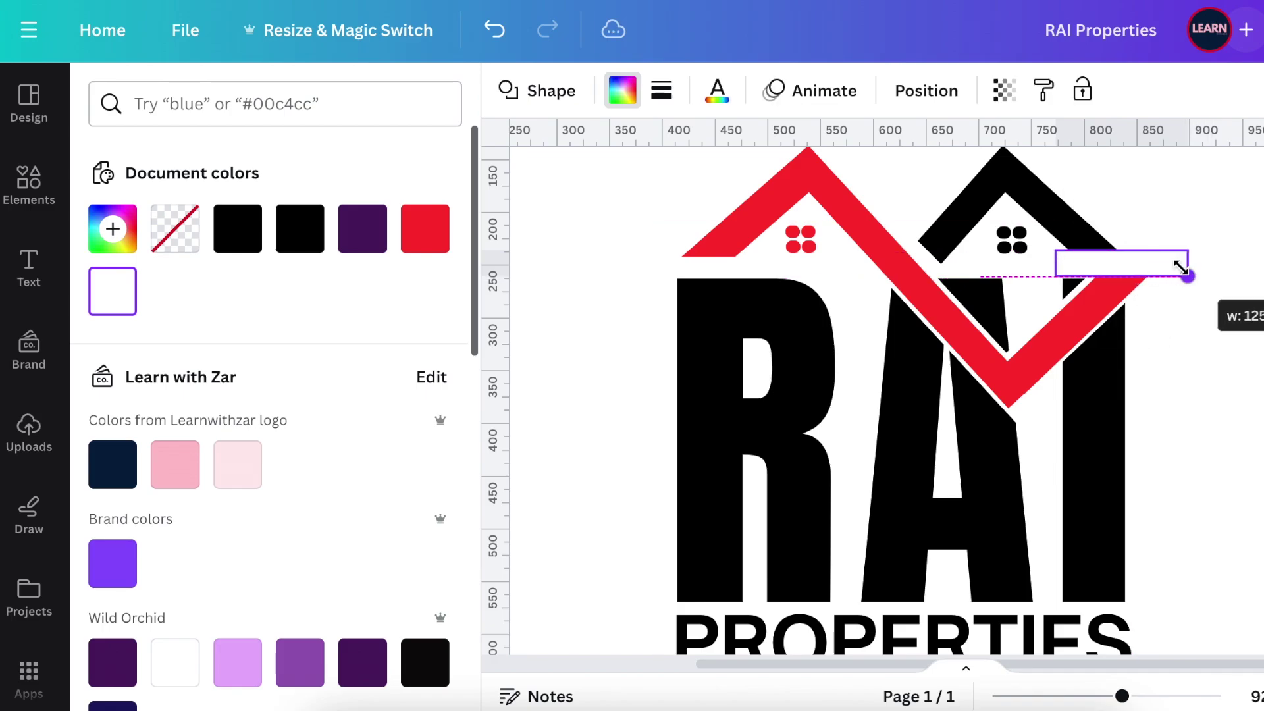
Find the window panes of both houses in the layer list and reduce their corner rounding to make them squarer
scroll(911, 349, "up", 2)
scroll(1046, 294, "up", 3)
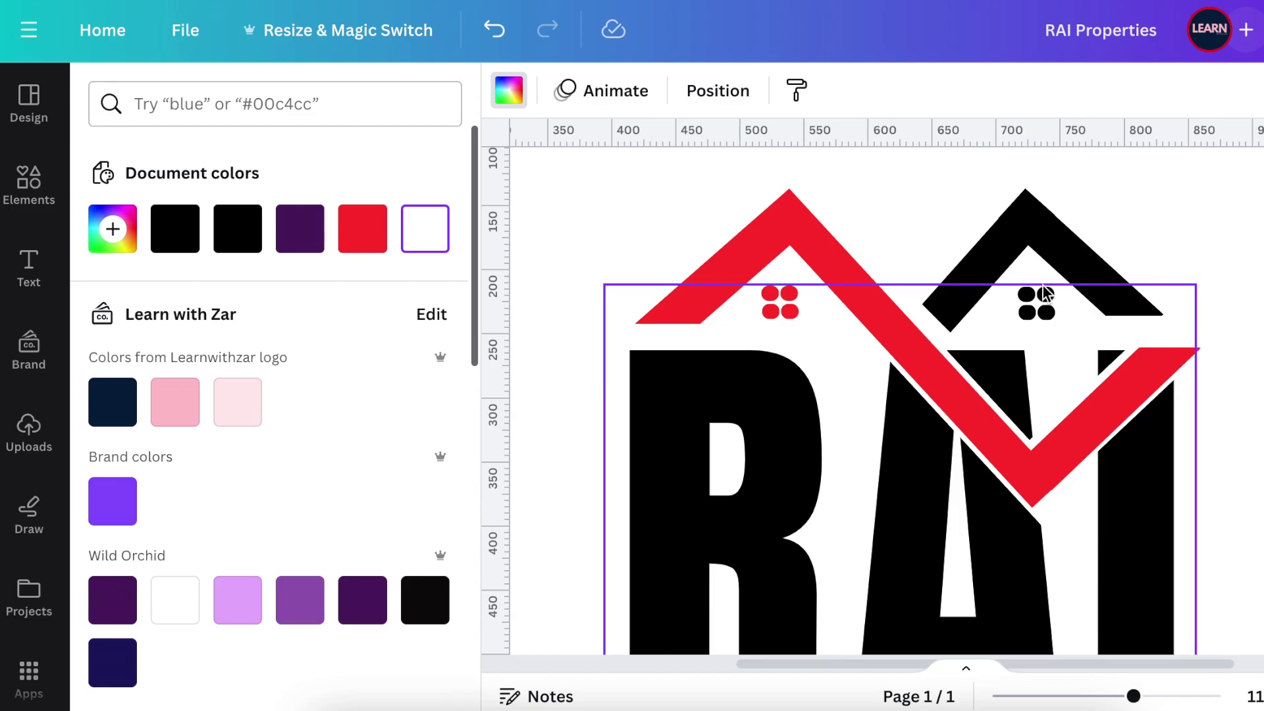
left_click(951, 321)
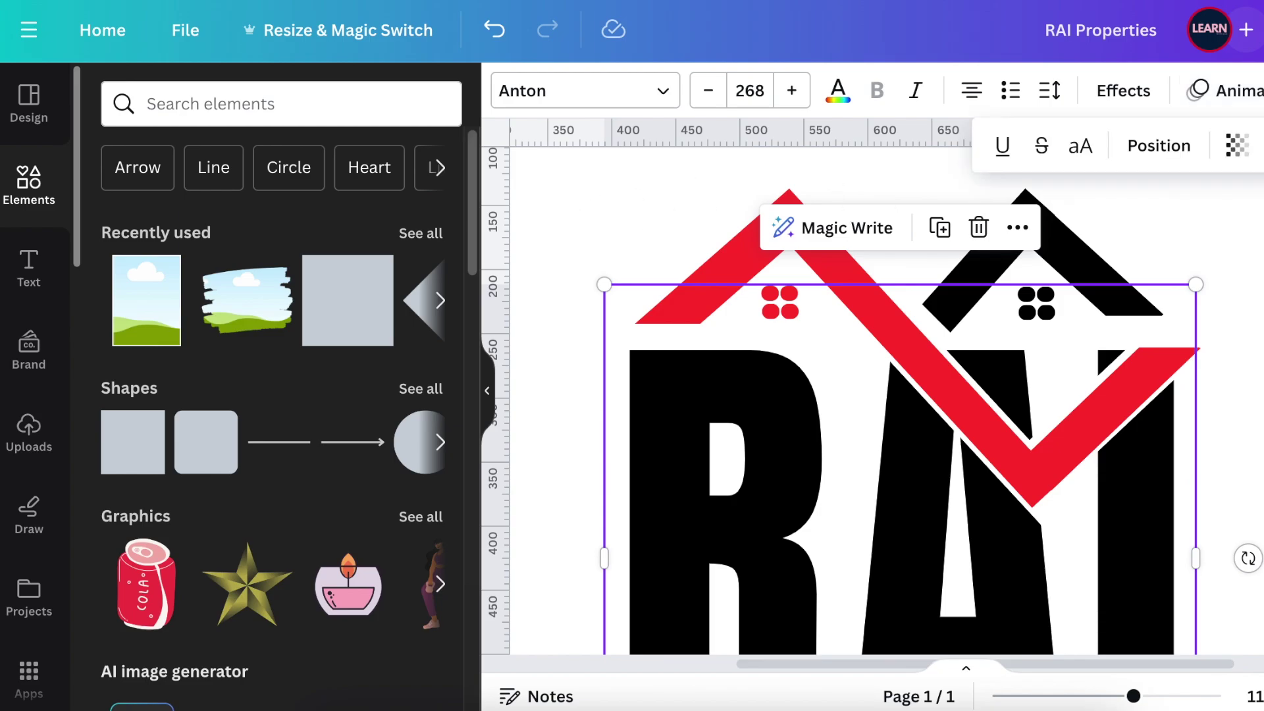
left_click(1158, 145)
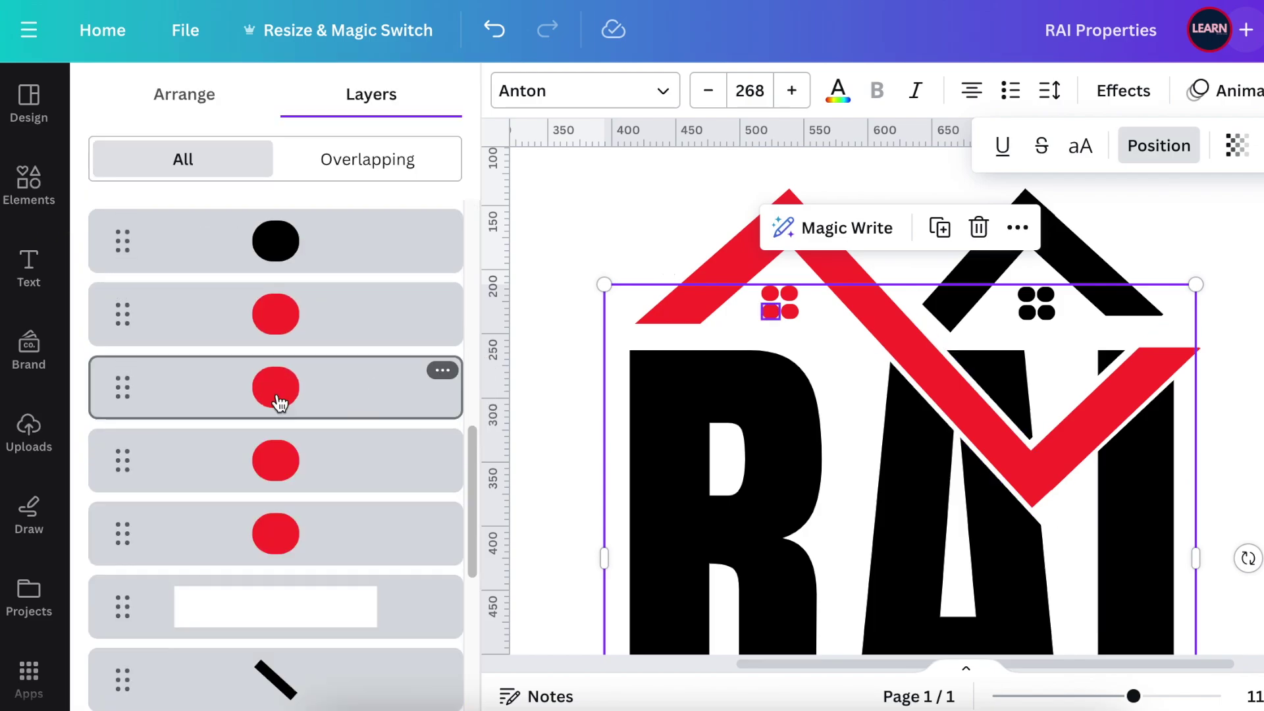
scroll(375, 367, "down", 5)
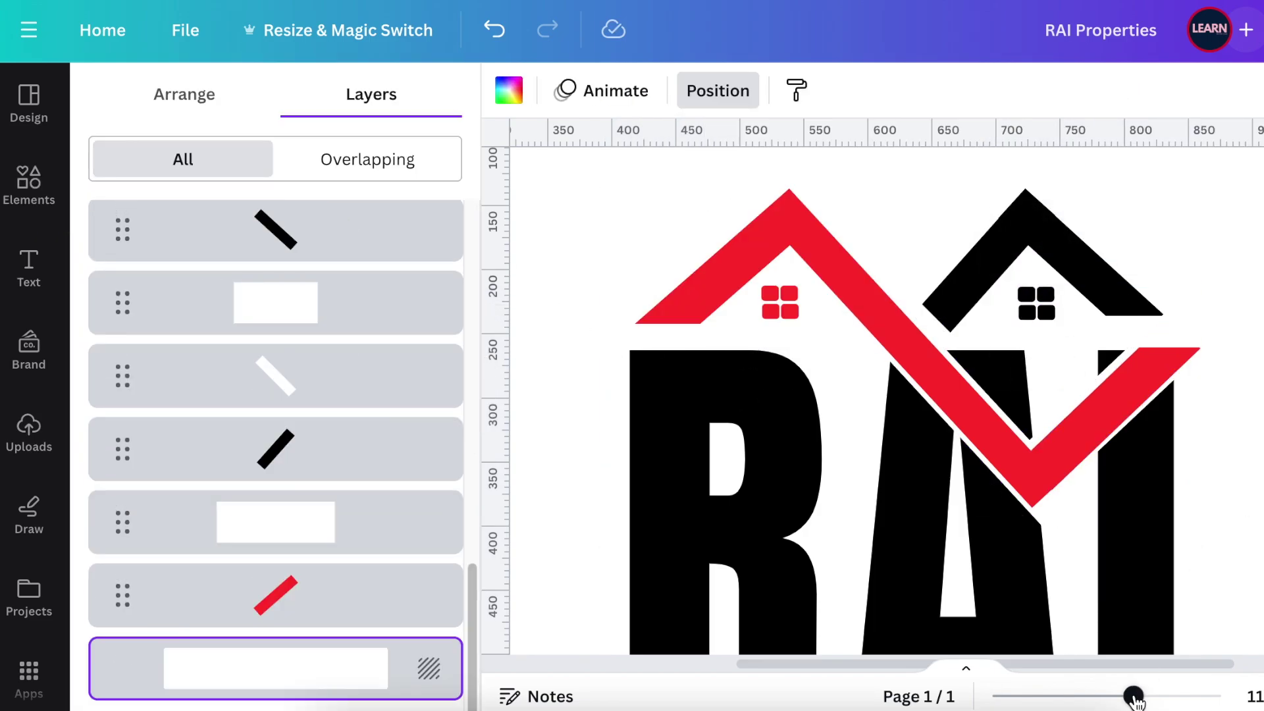
left_click_drag(1131, 695, 1060, 696)
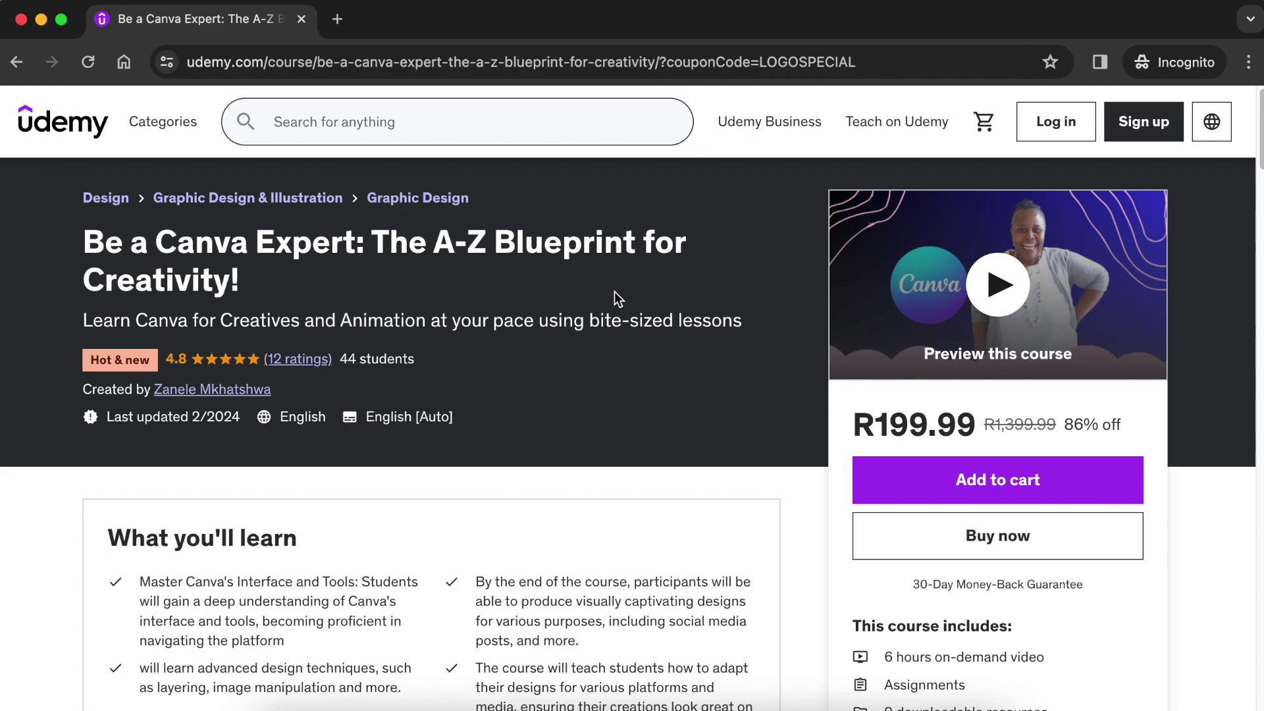
scroll(614, 291, "down", 3)
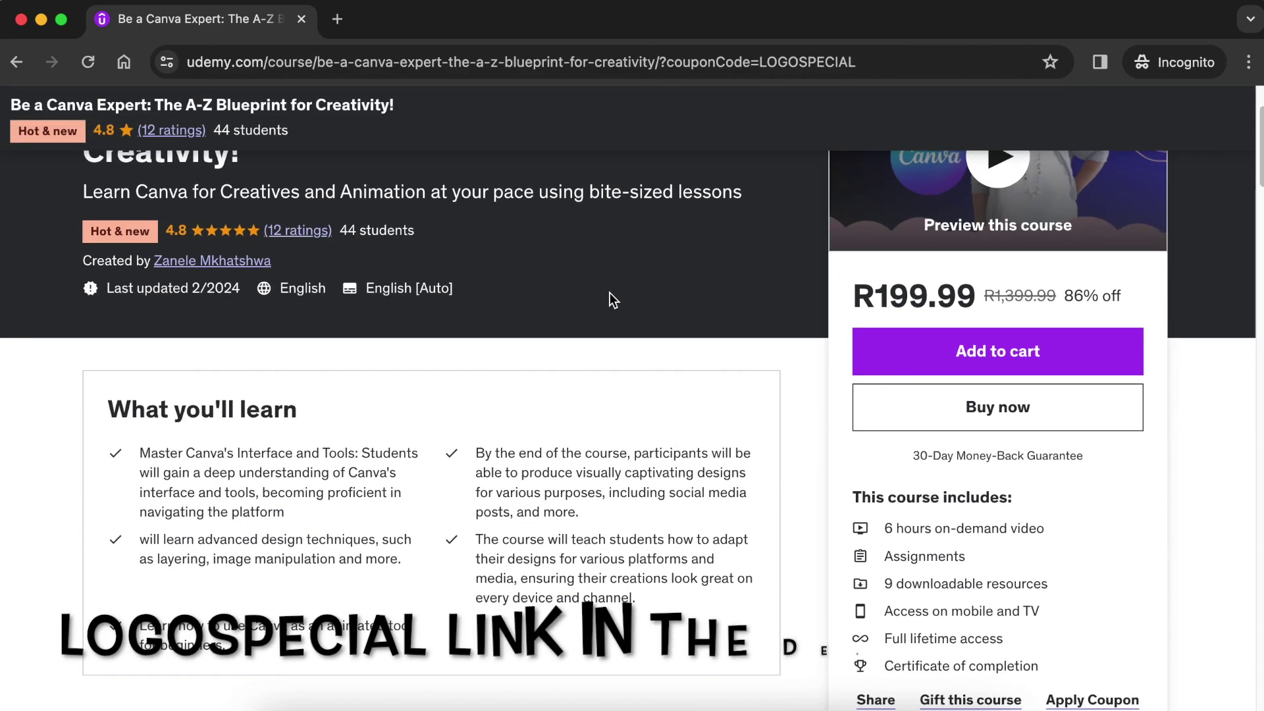
Browse the Canva course page's curriculum and expand the Logo Design section to read through its lectures
scroll(610, 292, "down", 10)
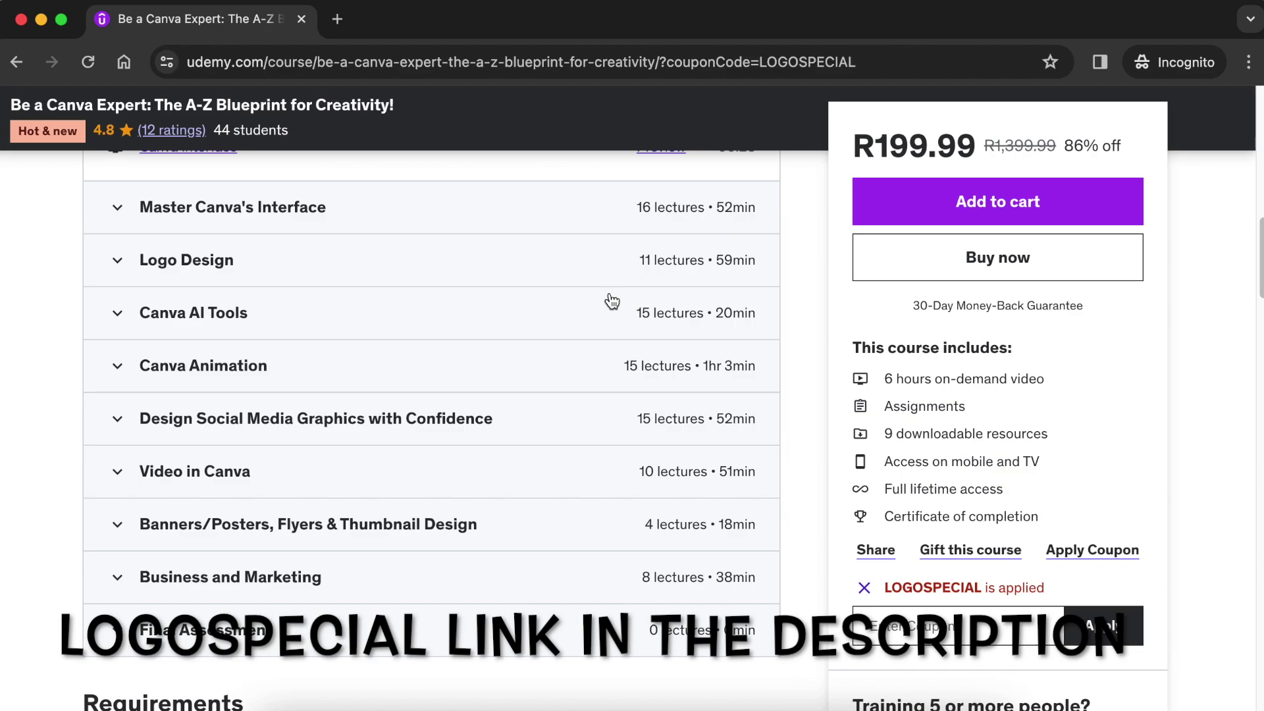
scroll(609, 303, "down", 1)
scroll(288, 242, "up", 1)
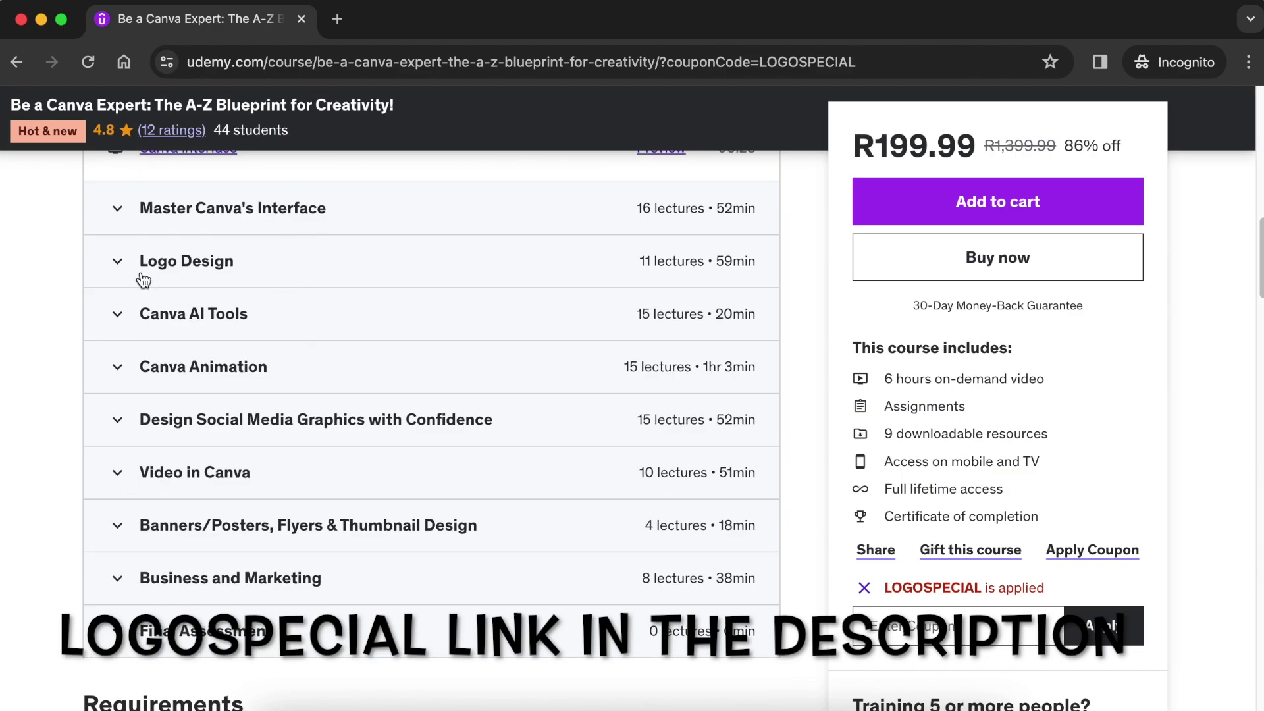
scroll(132, 273, "down", 1)
left_click(121, 265)
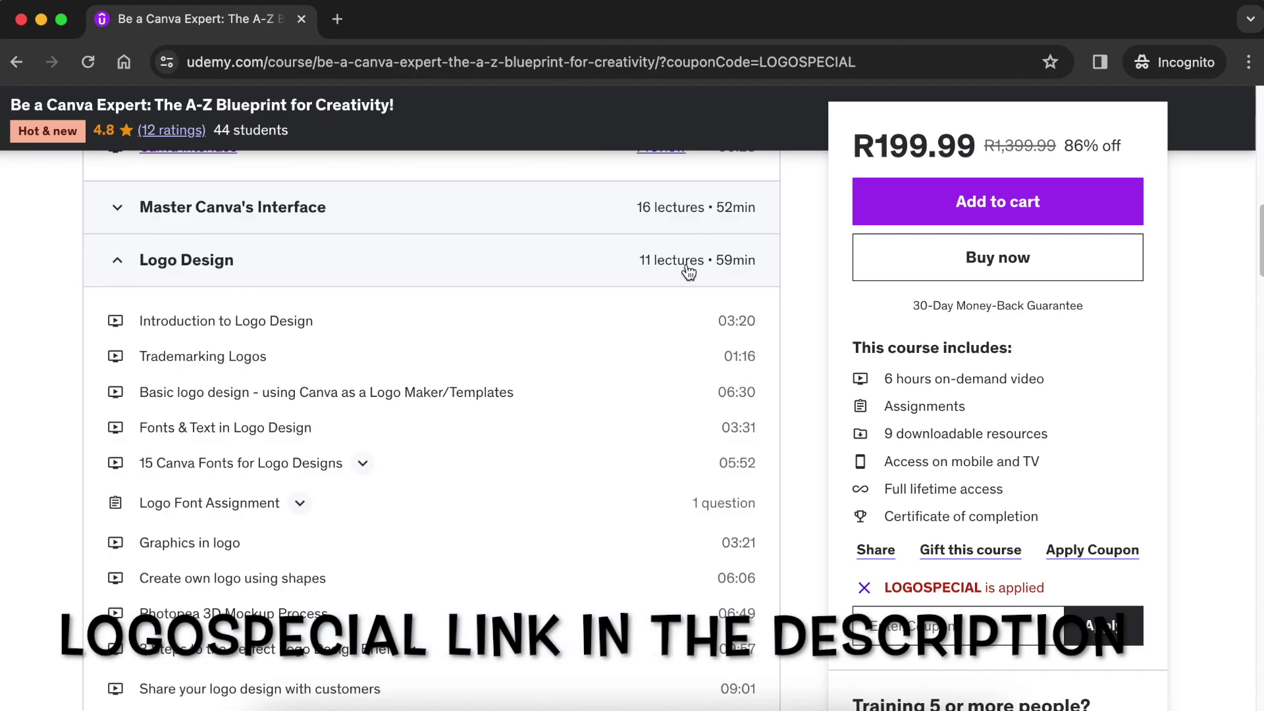
scroll(345, 658, "down", 3)
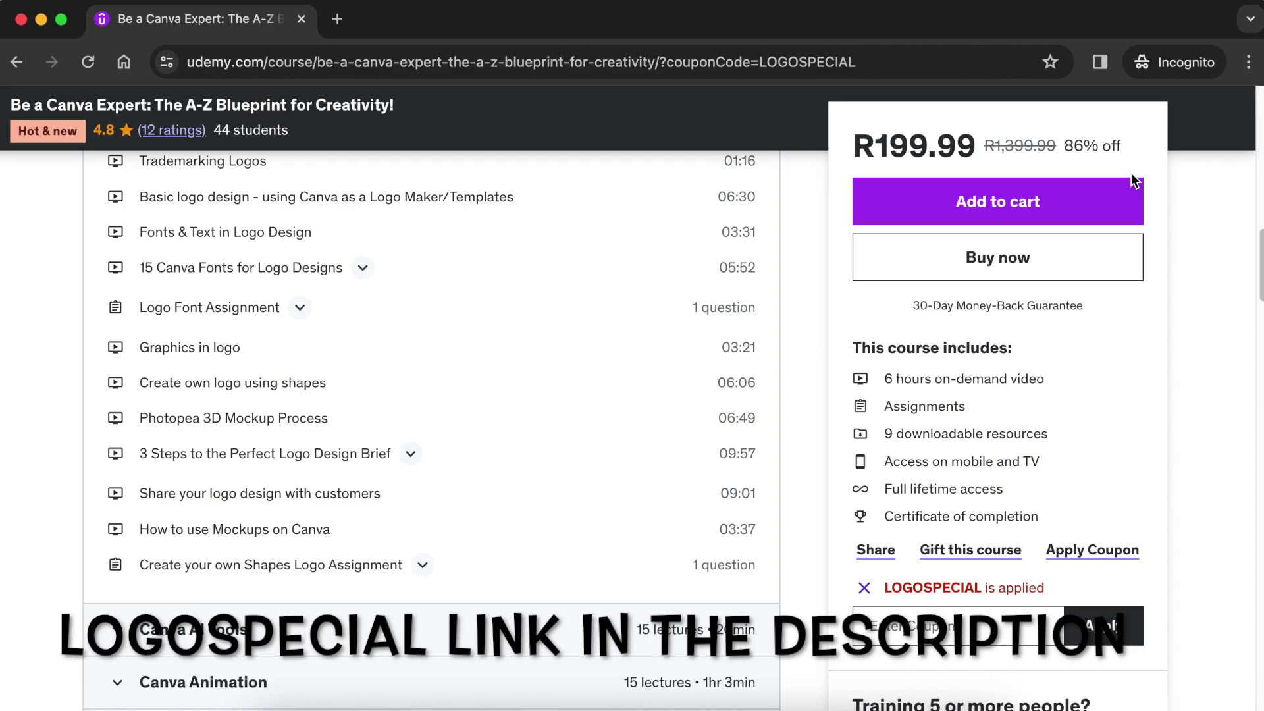
scroll(1127, 333, "up", 9)
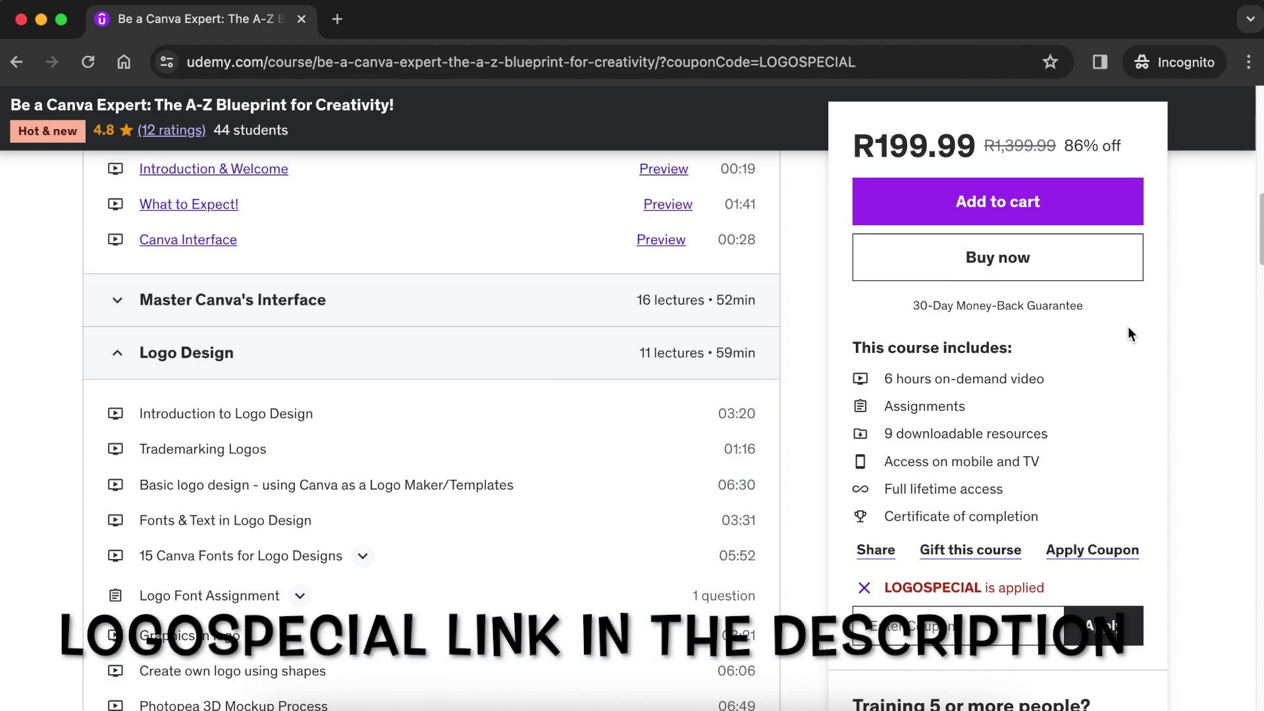
scroll(1128, 327, "up", 1)
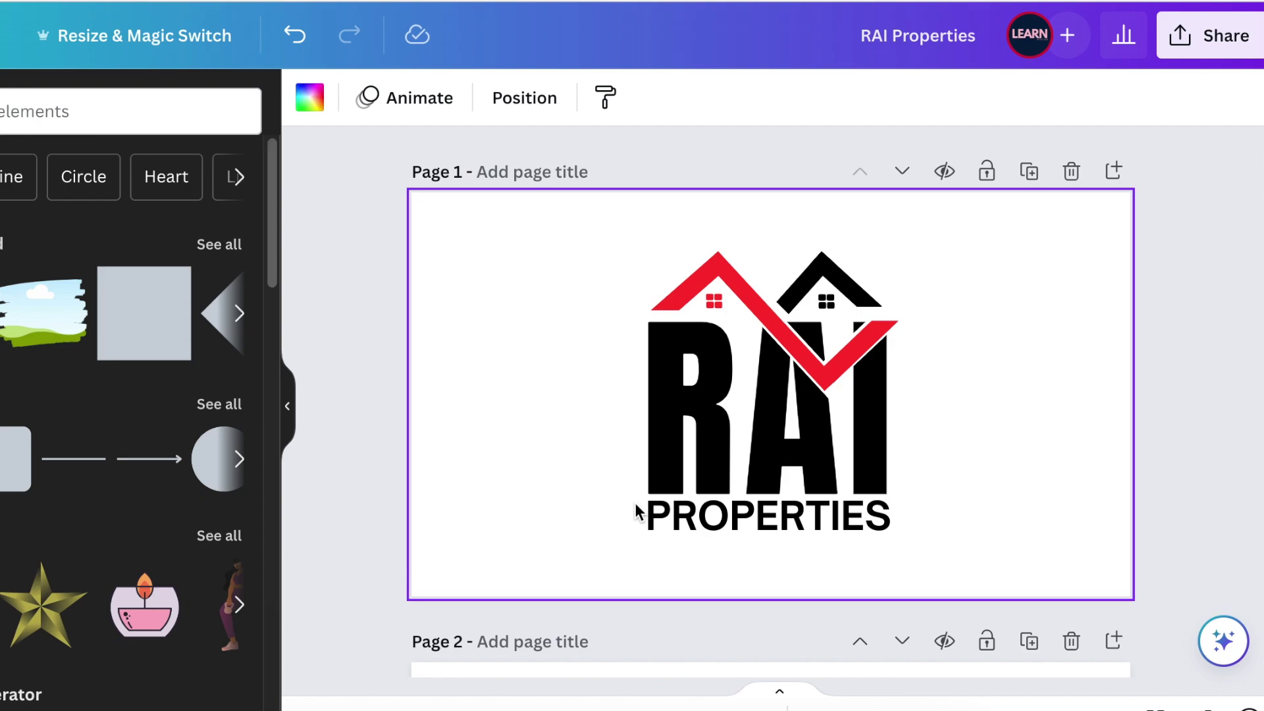
Download only page 1, the double-roof RAI Properties logo, as a PNG with a transparent background
left_click(1195, 40)
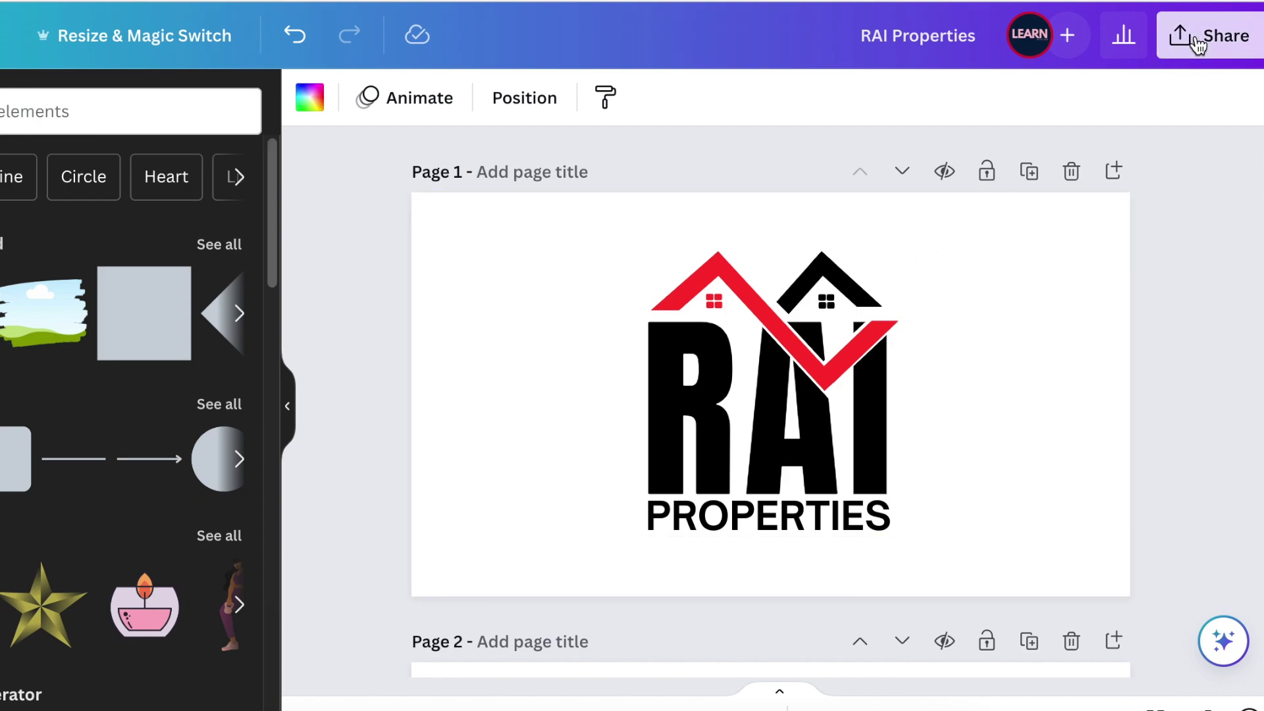
left_click(1067, 638)
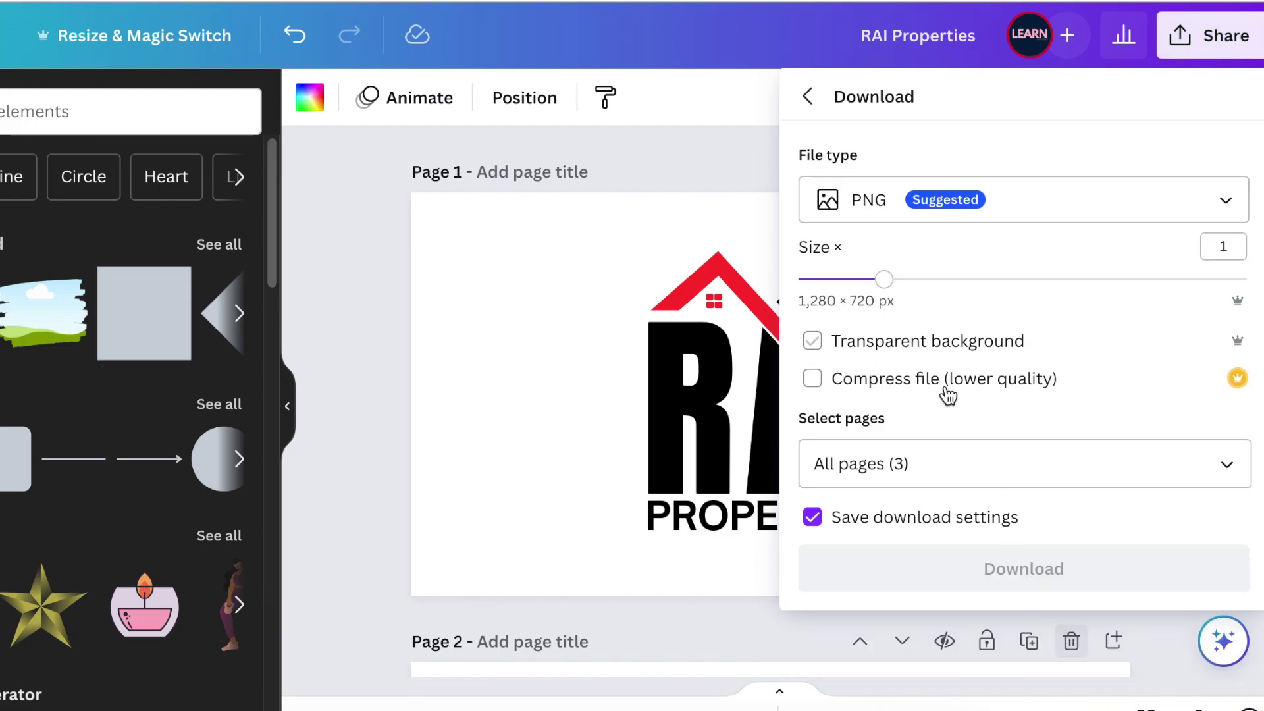
left_click(822, 350)
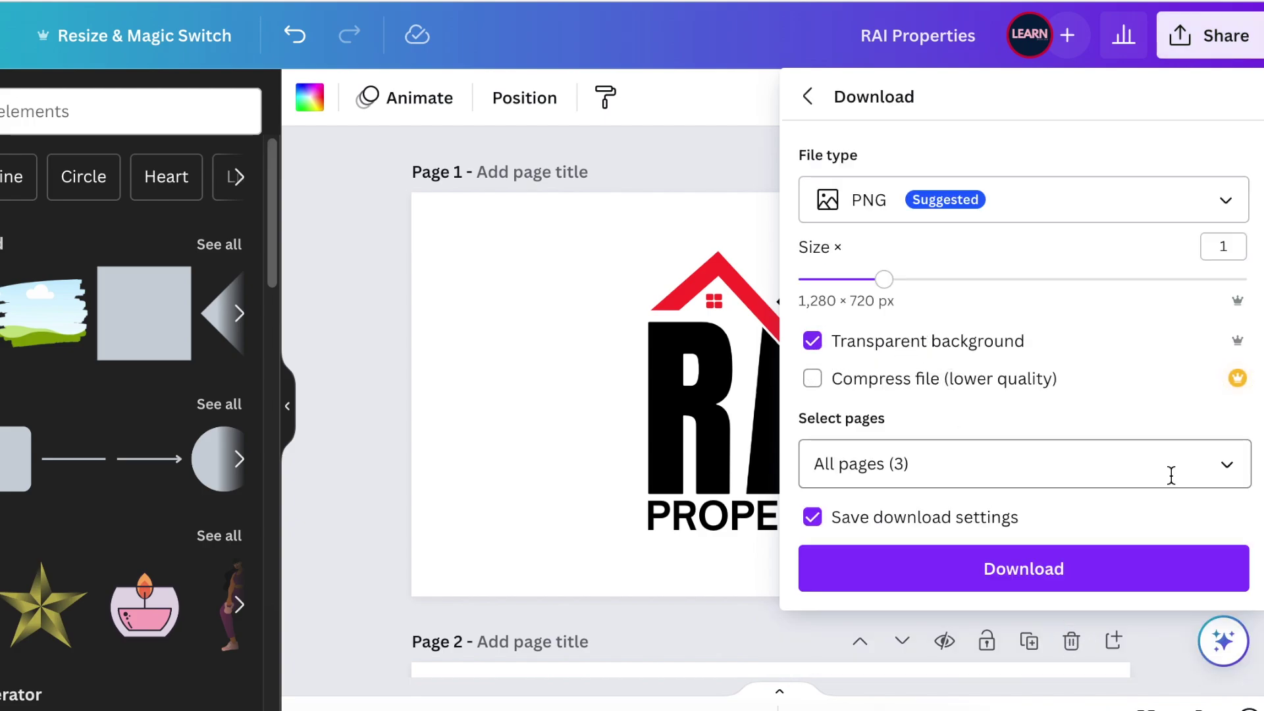
left_click(1213, 471)
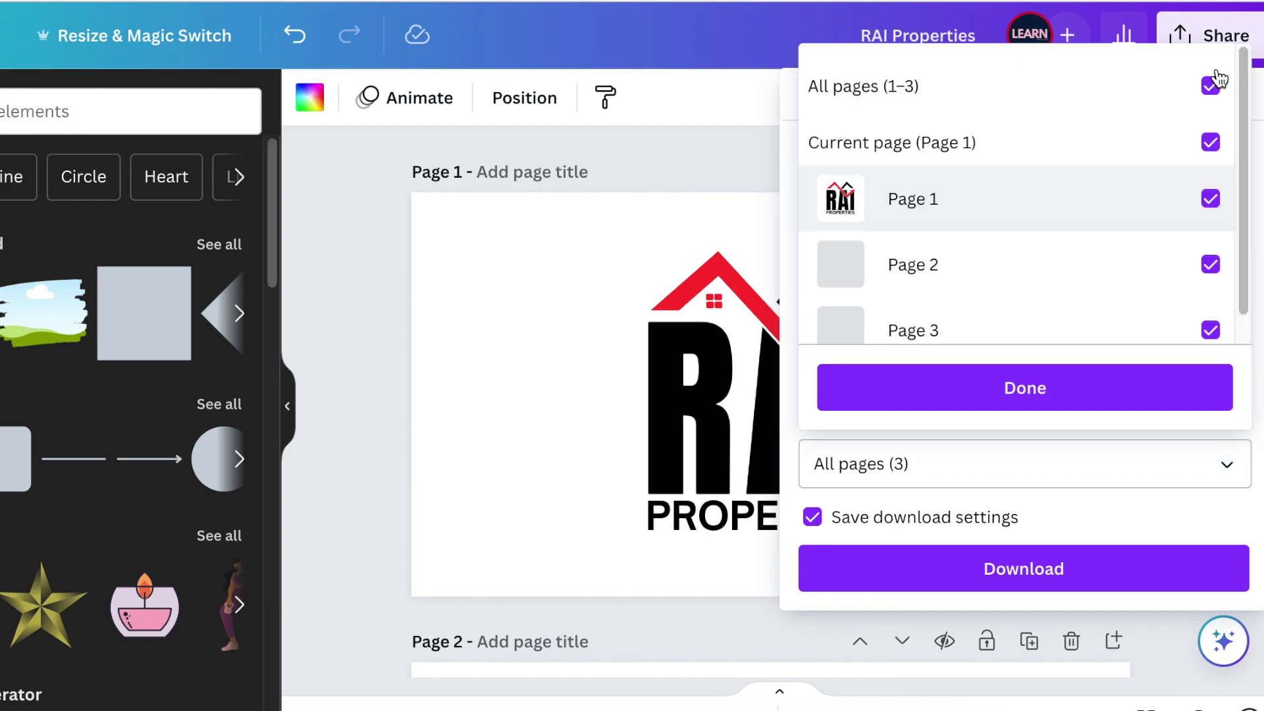
left_click(1211, 85)
left_click(1211, 85)
left_click(1209, 141)
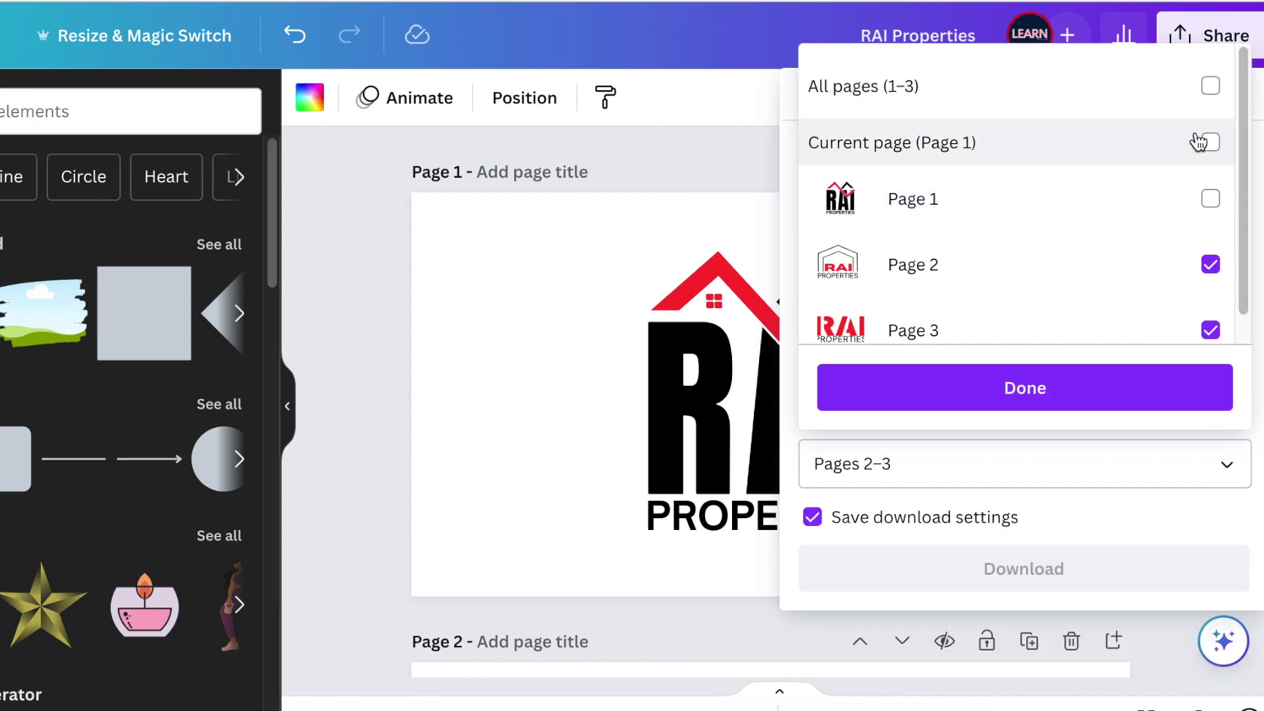
left_click(1209, 145)
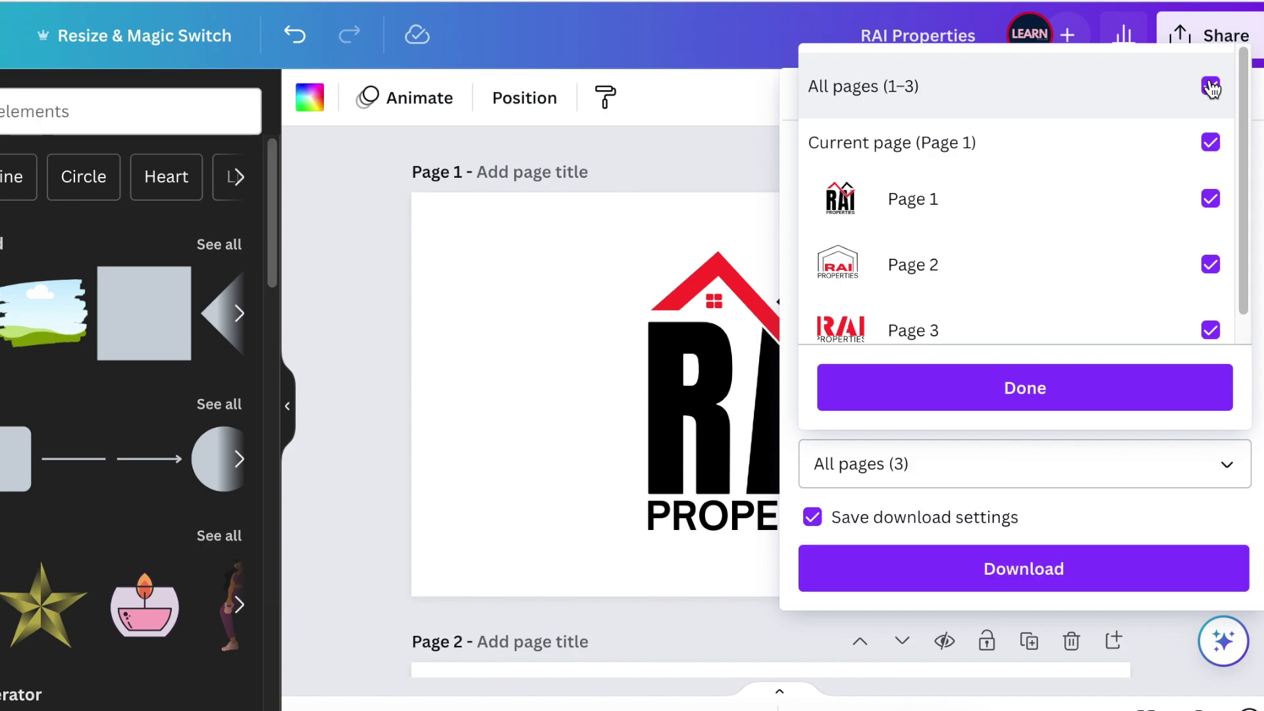
left_click(1211, 87)
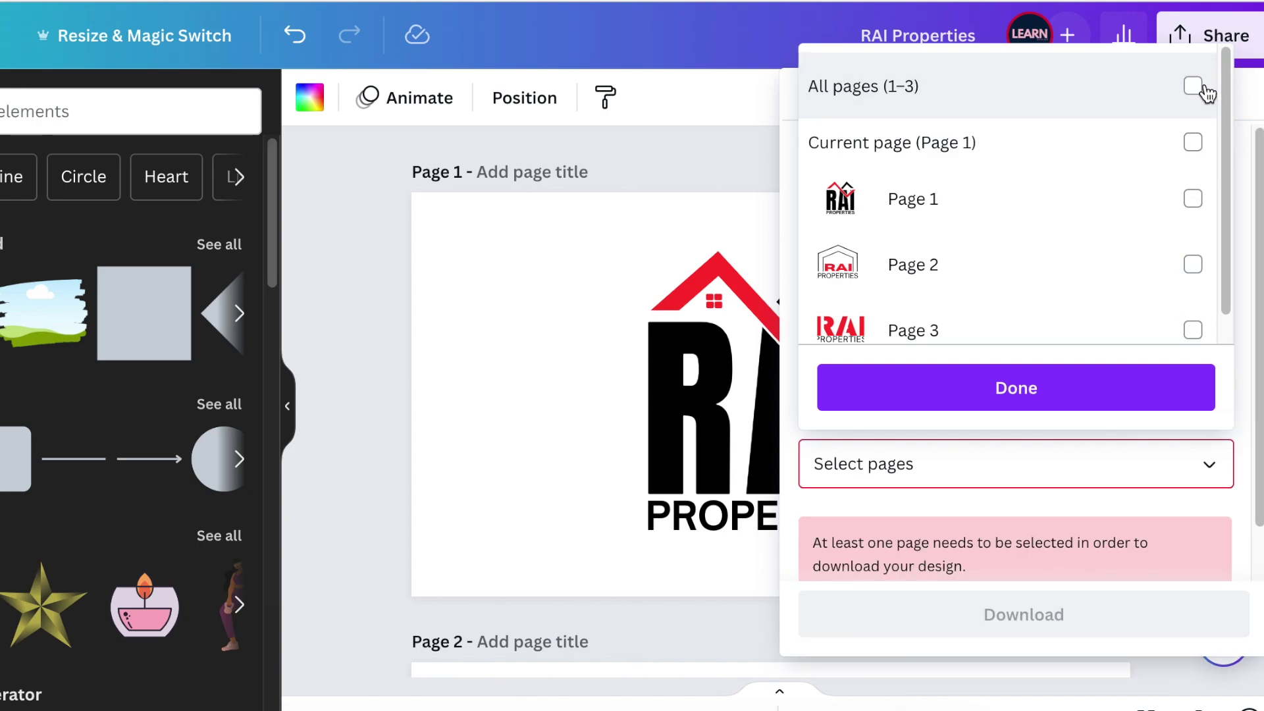
left_click(1196, 146)
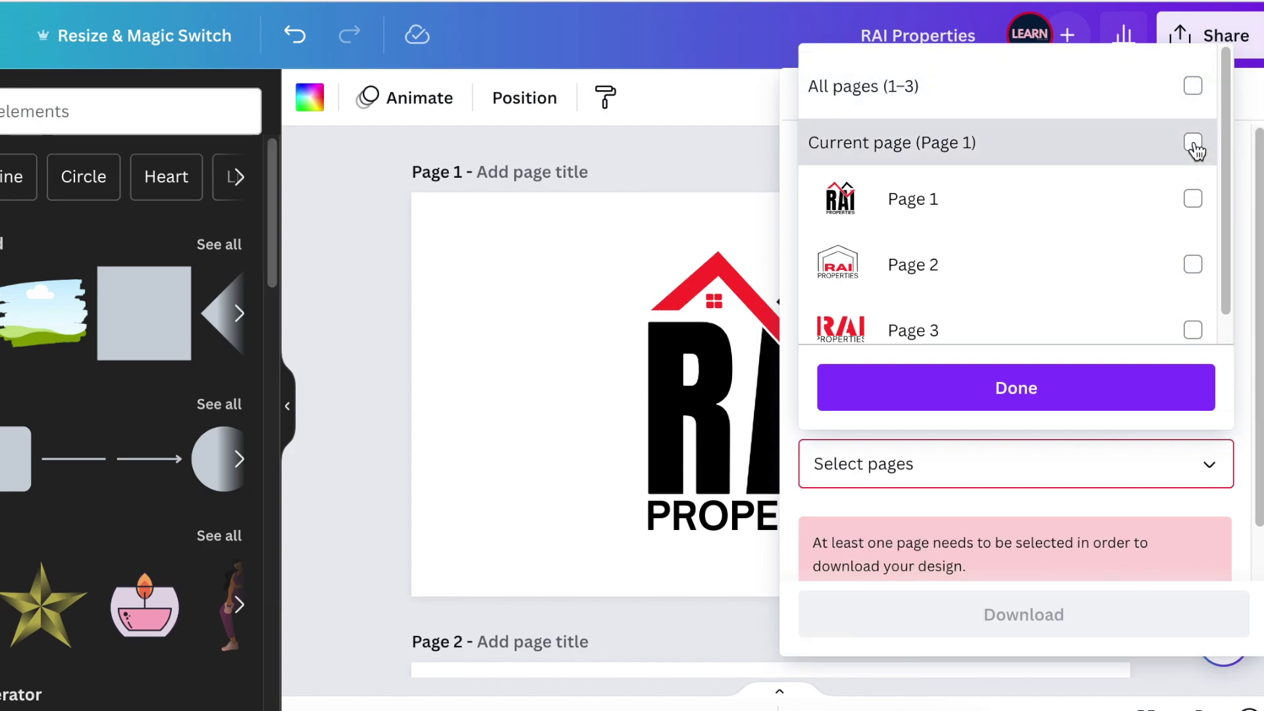
left_click(1105, 392)
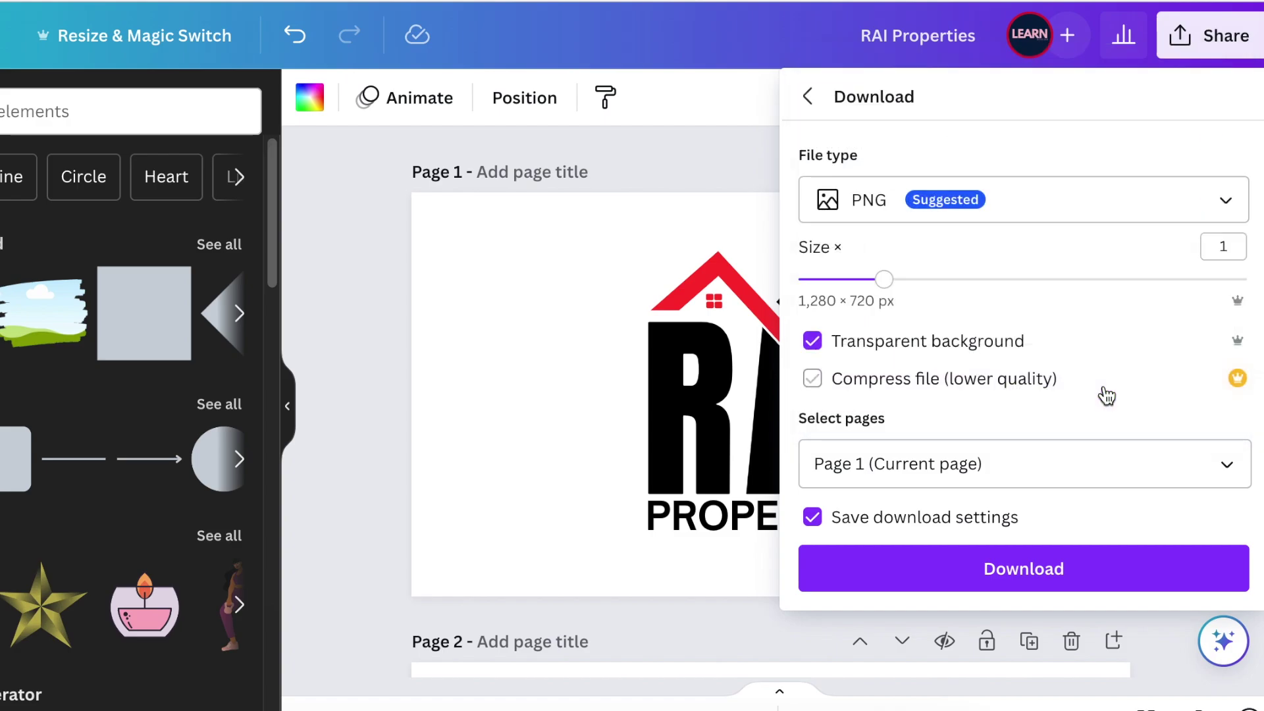
left_click(1096, 576)
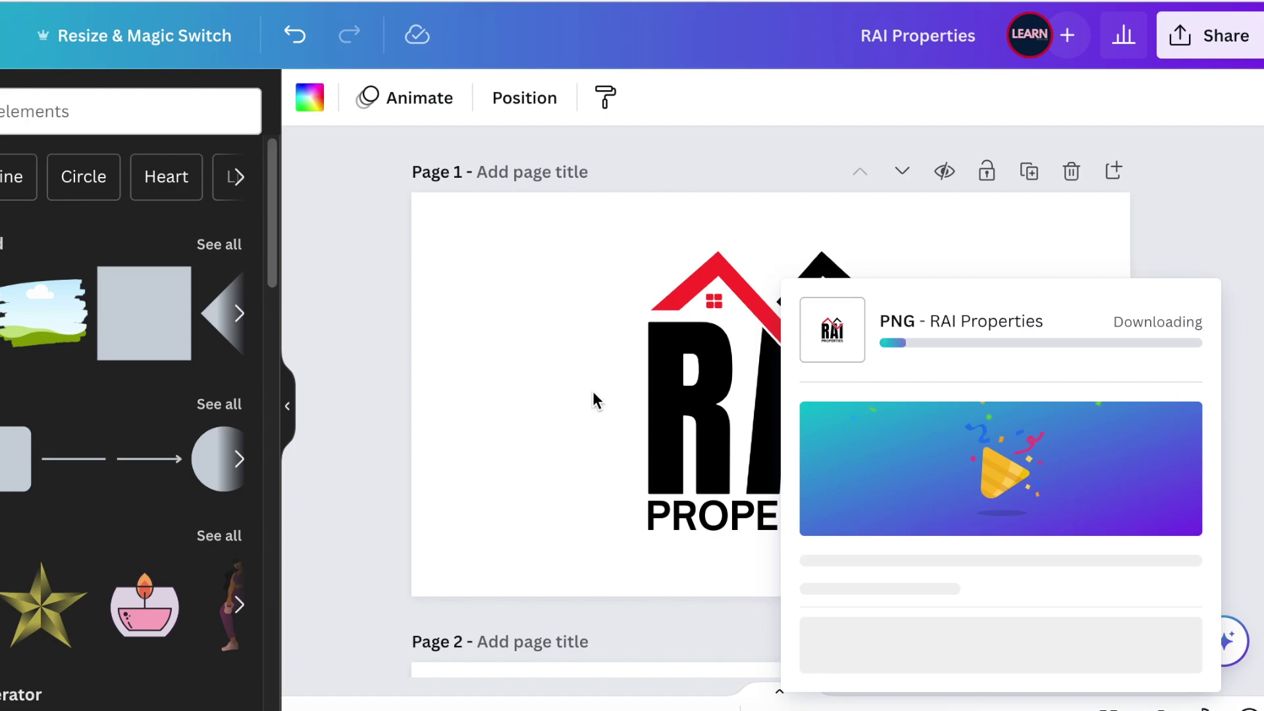
Add a blank page 4 after the last page, bring in the downloaded logo PNG and enlarge it on the page
scroll(569, 435, "down", 10)
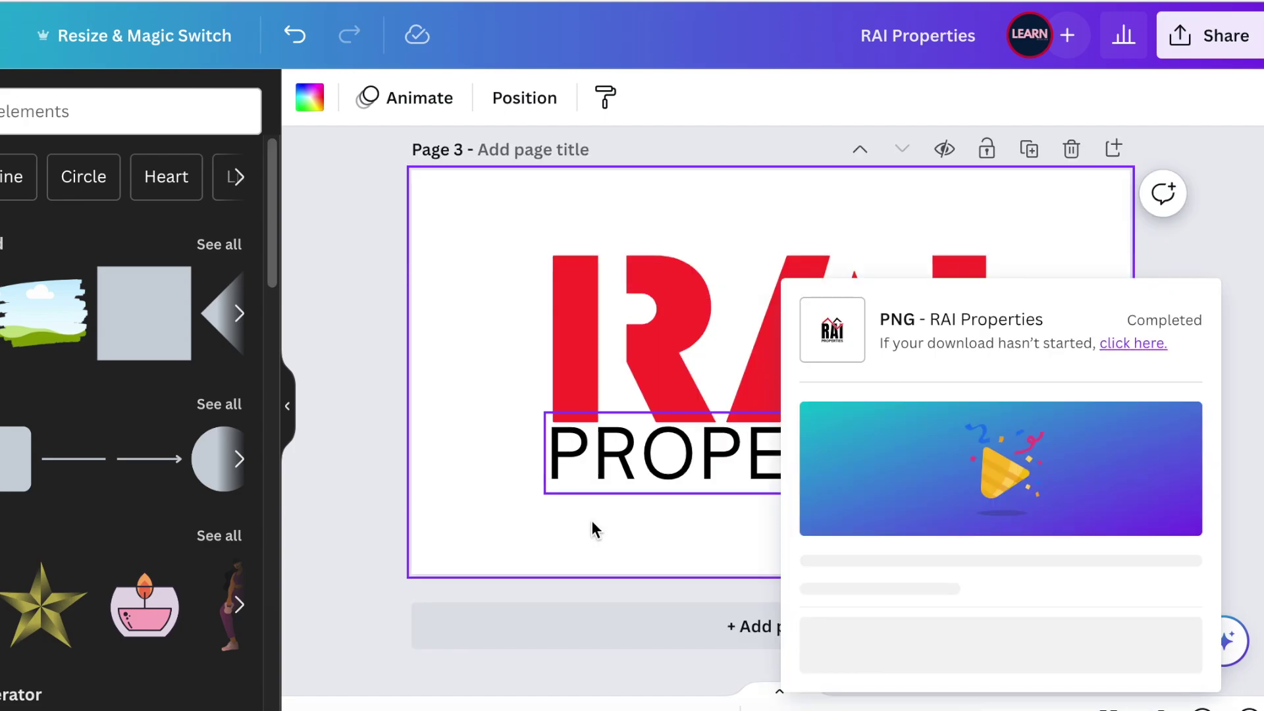
left_click(685, 630)
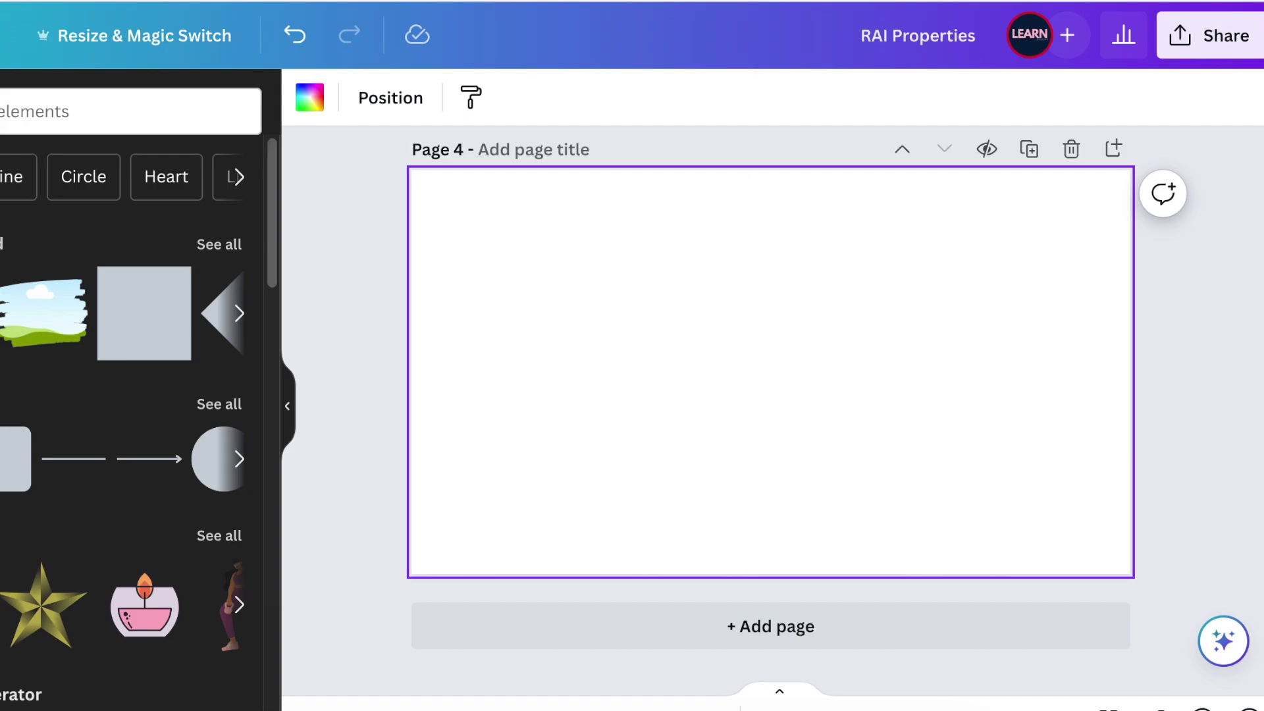
left_click(1048, 31)
left_click_drag(982, 86, 567, 556)
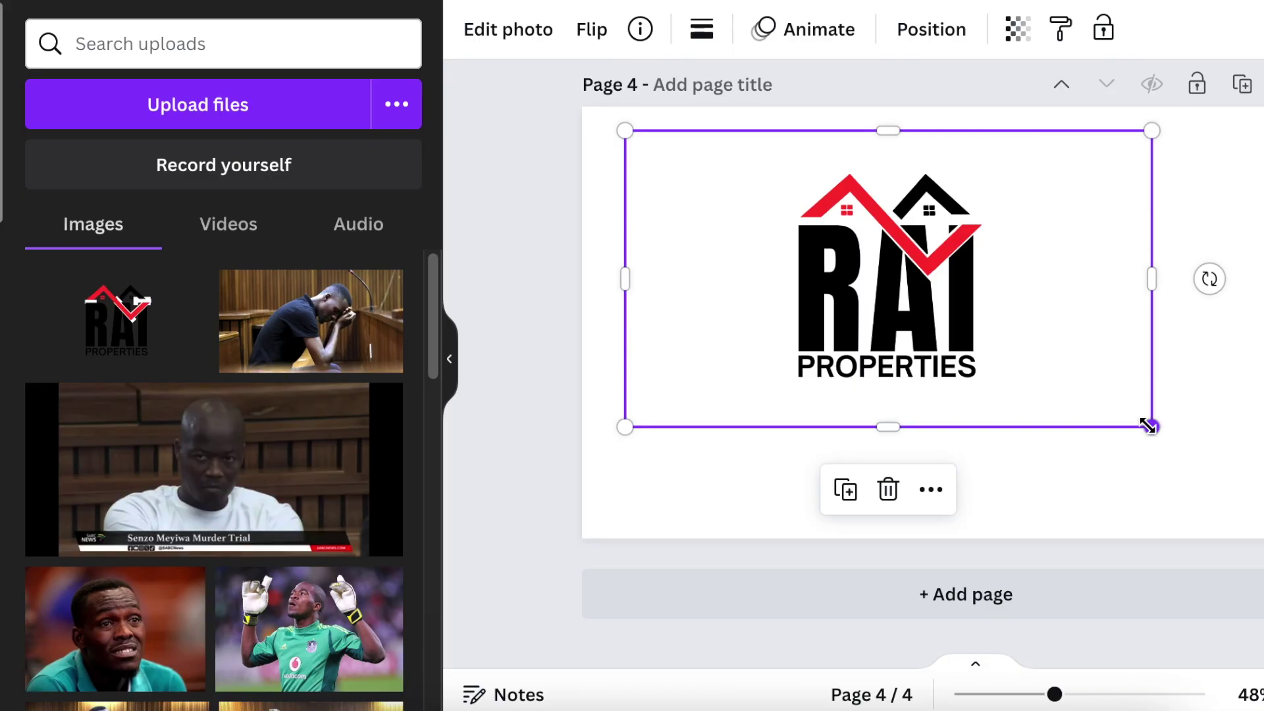
left_click_drag(1145, 423, 1263, 514)
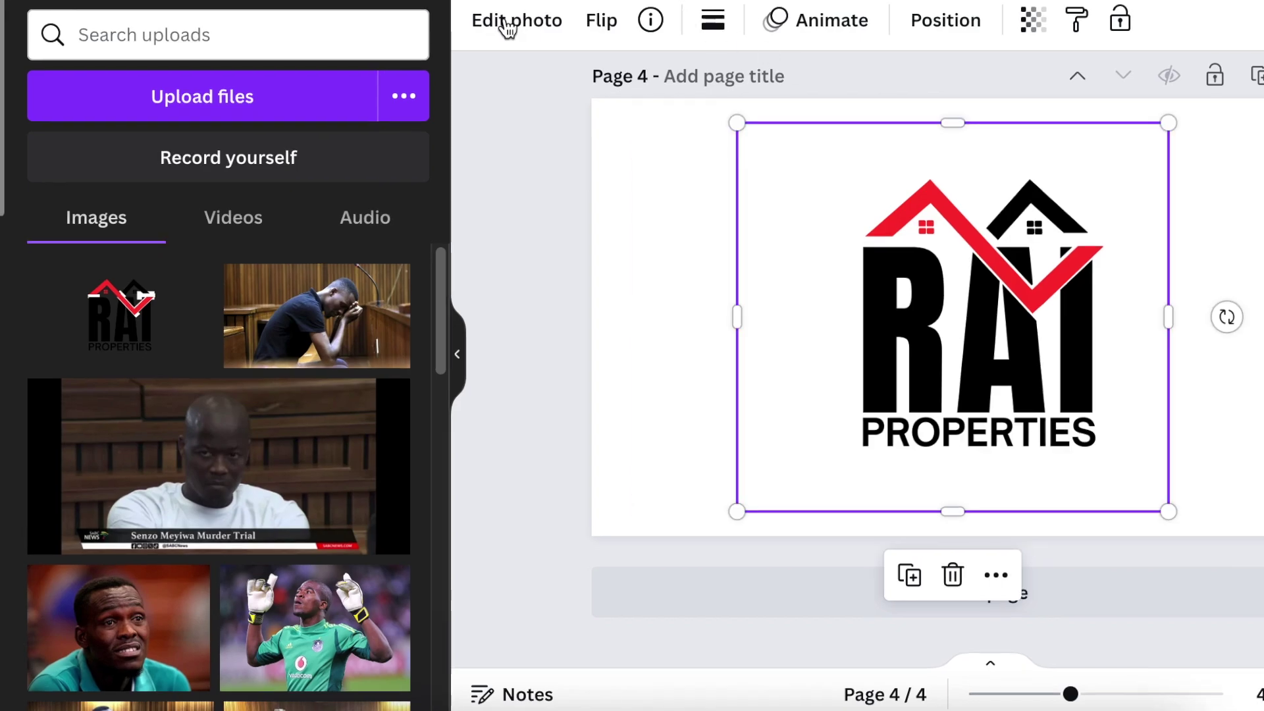
Open the photo editing options for the logo image and revert to the old photo editor
left_click(506, 30)
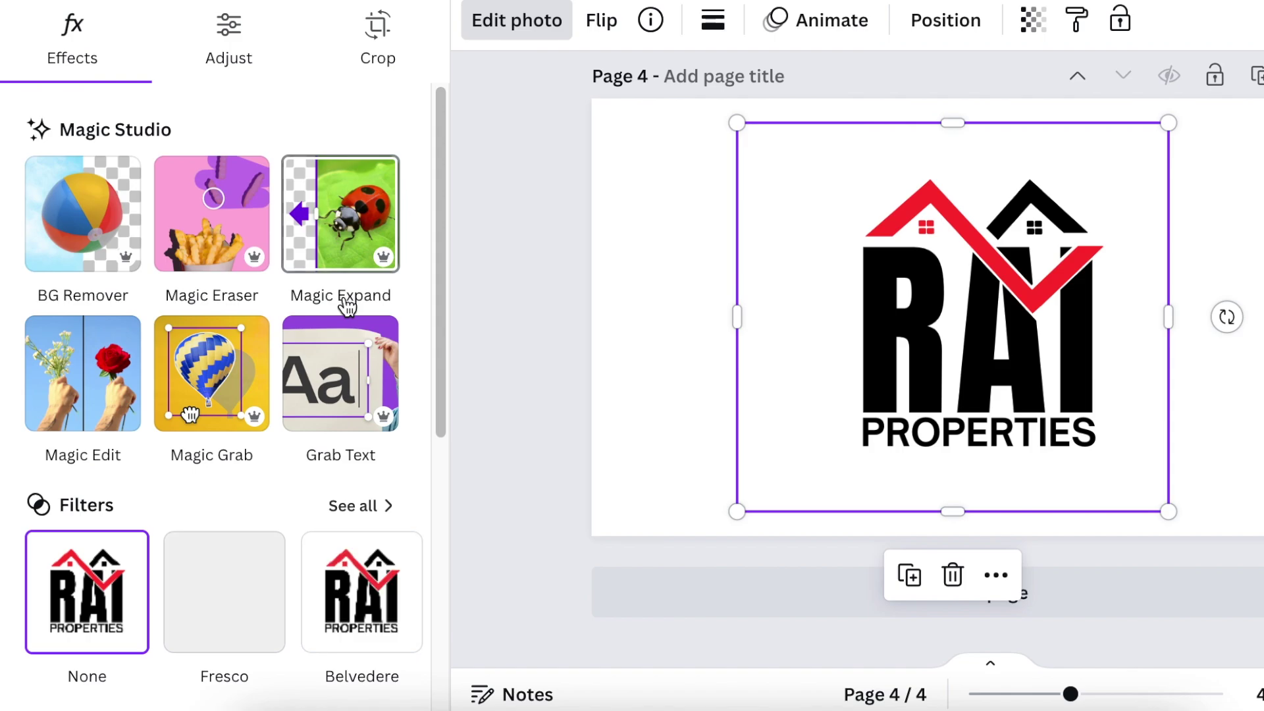
scroll(347, 304, "down", 6)
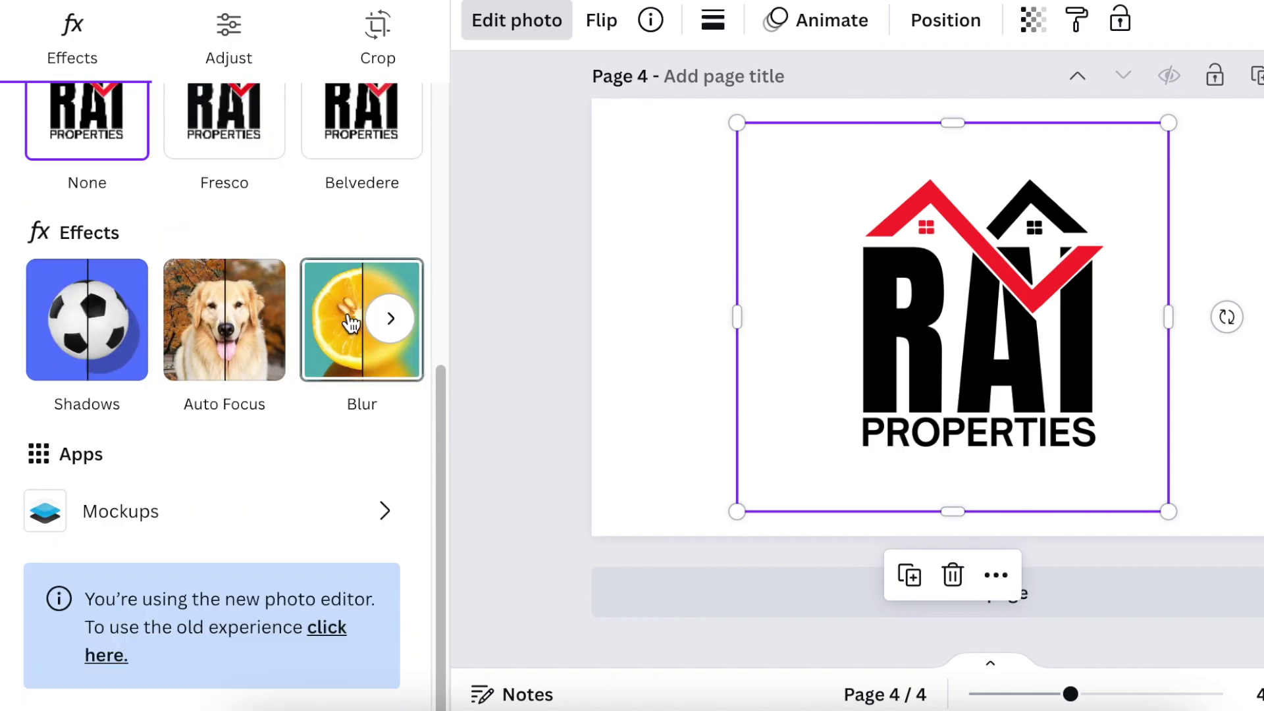
left_click(325, 629)
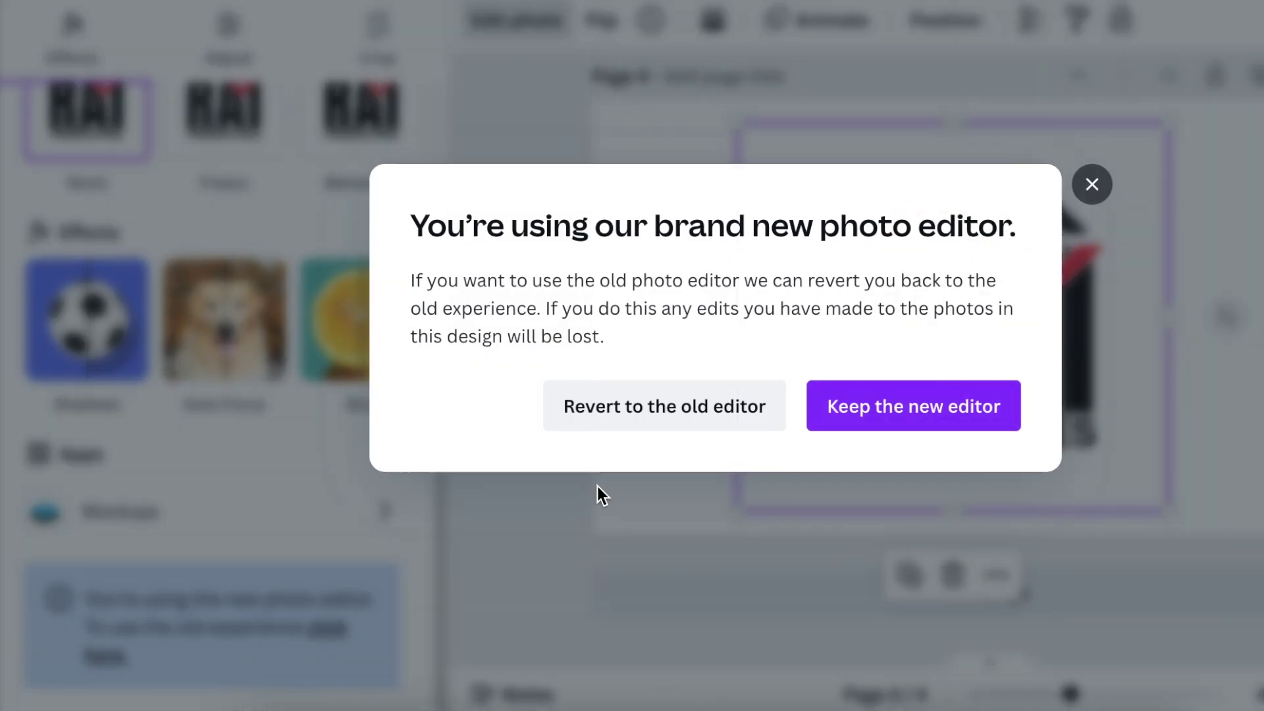
left_click(685, 414)
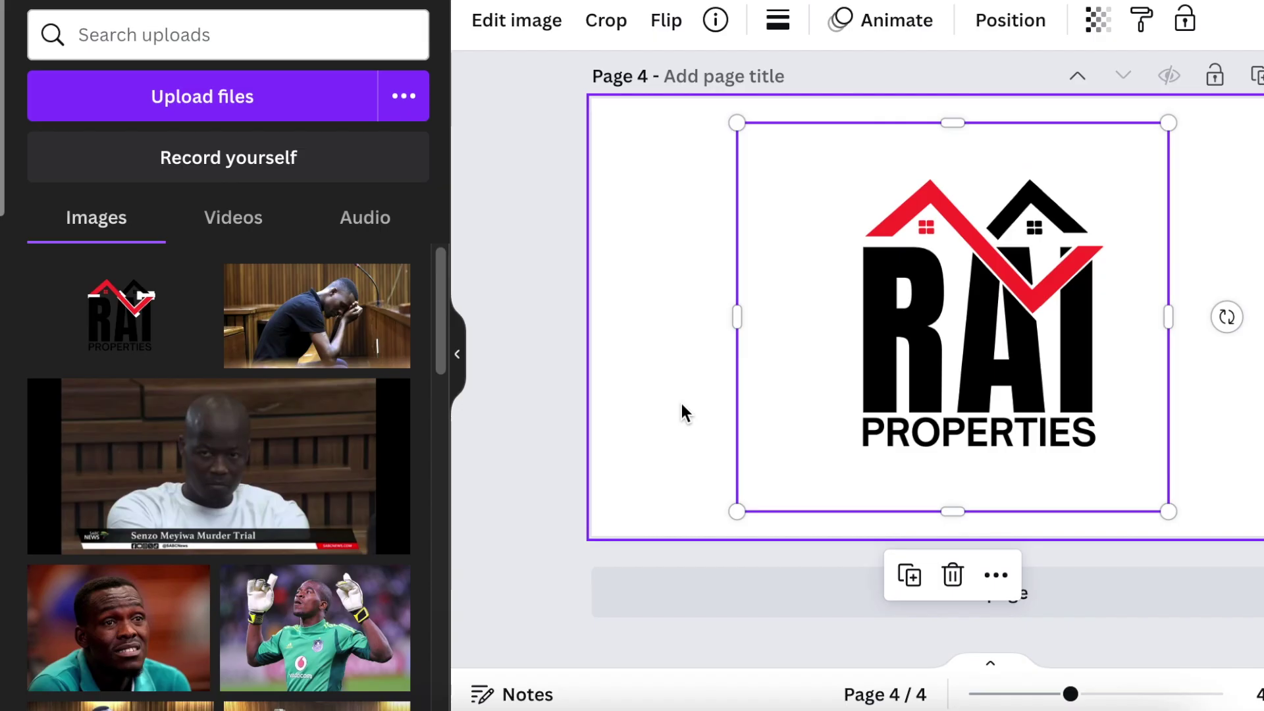
Remove the logo image's background with Background Remover and crop away the spare space around the logo
left_click(526, 27)
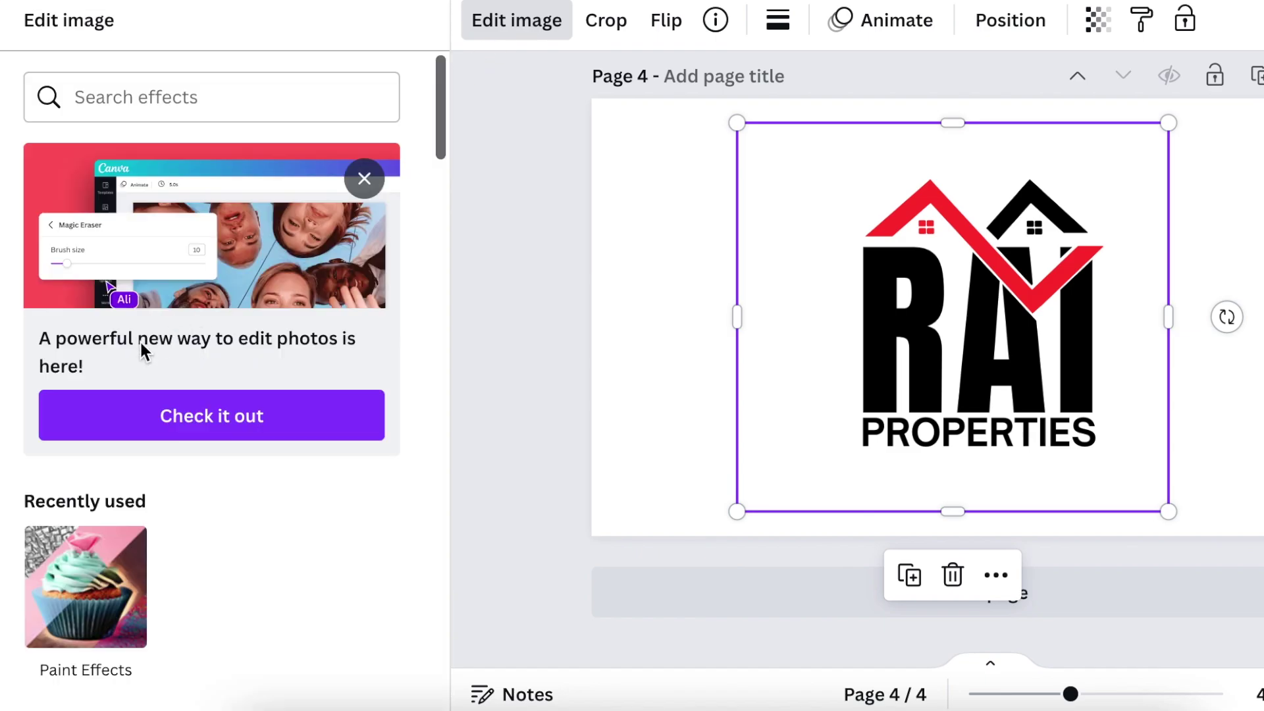
scroll(310, 556, "down", 4)
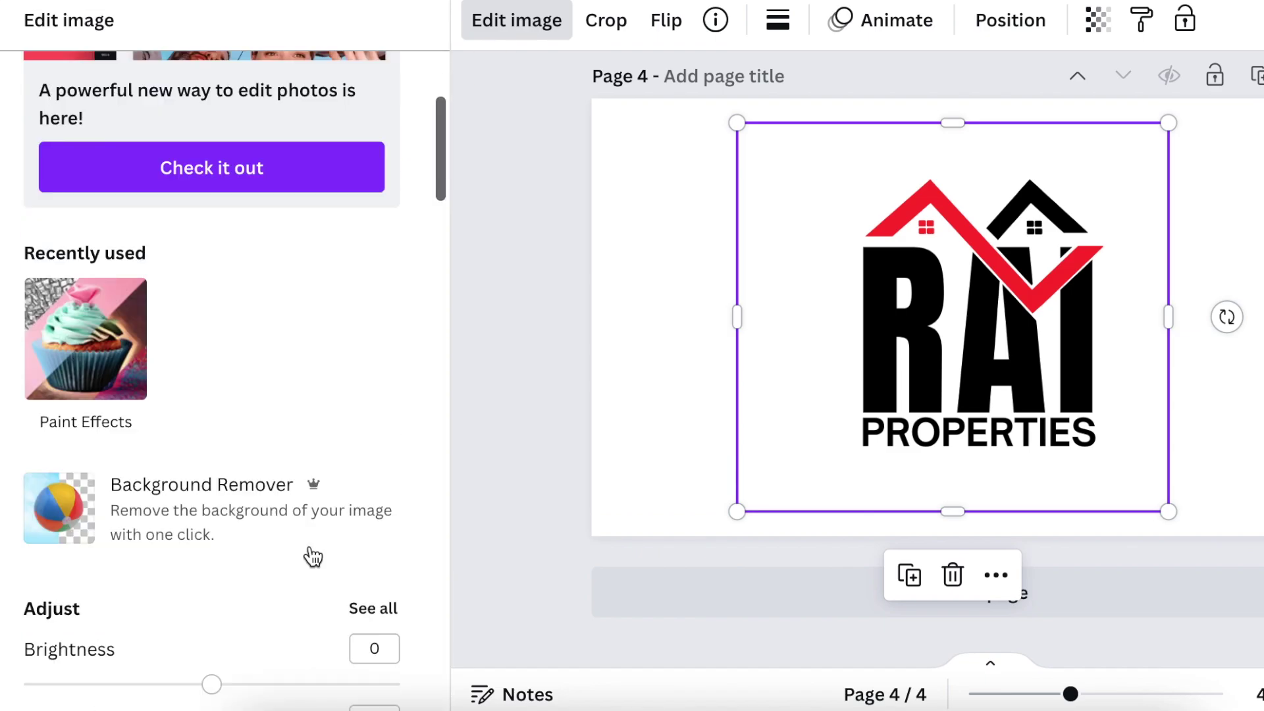
left_click(166, 522)
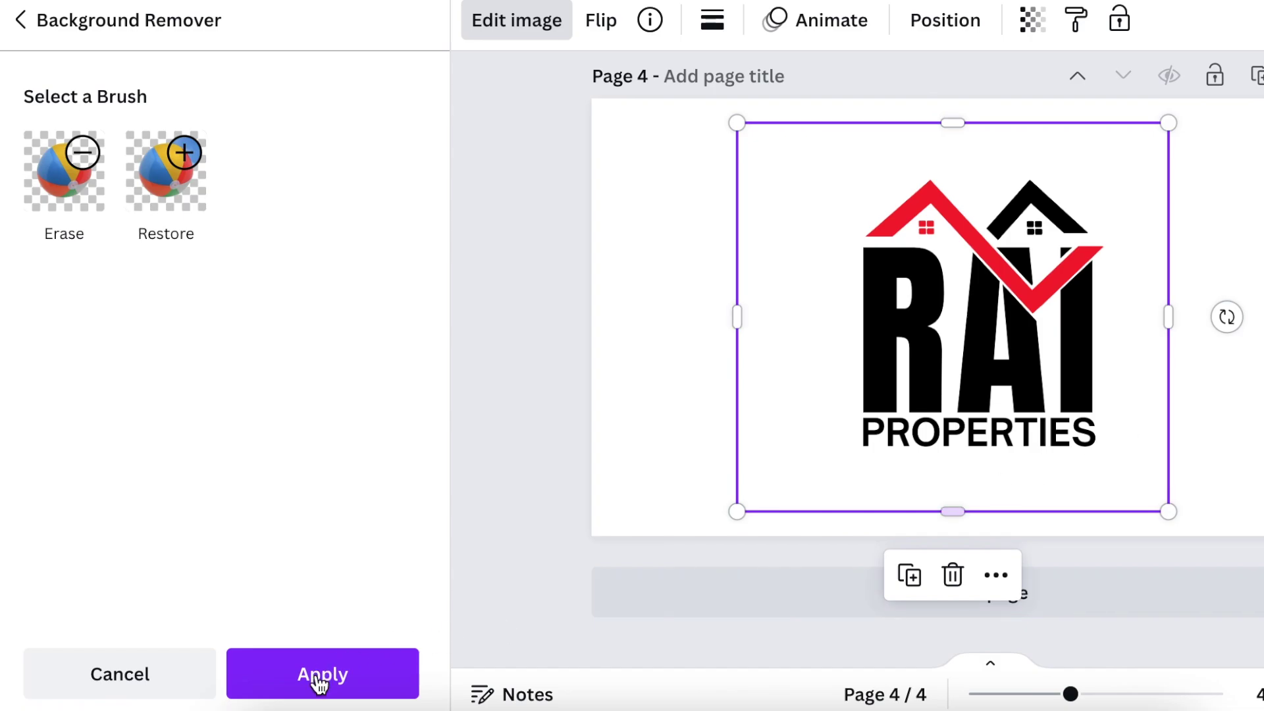
left_click(318, 681)
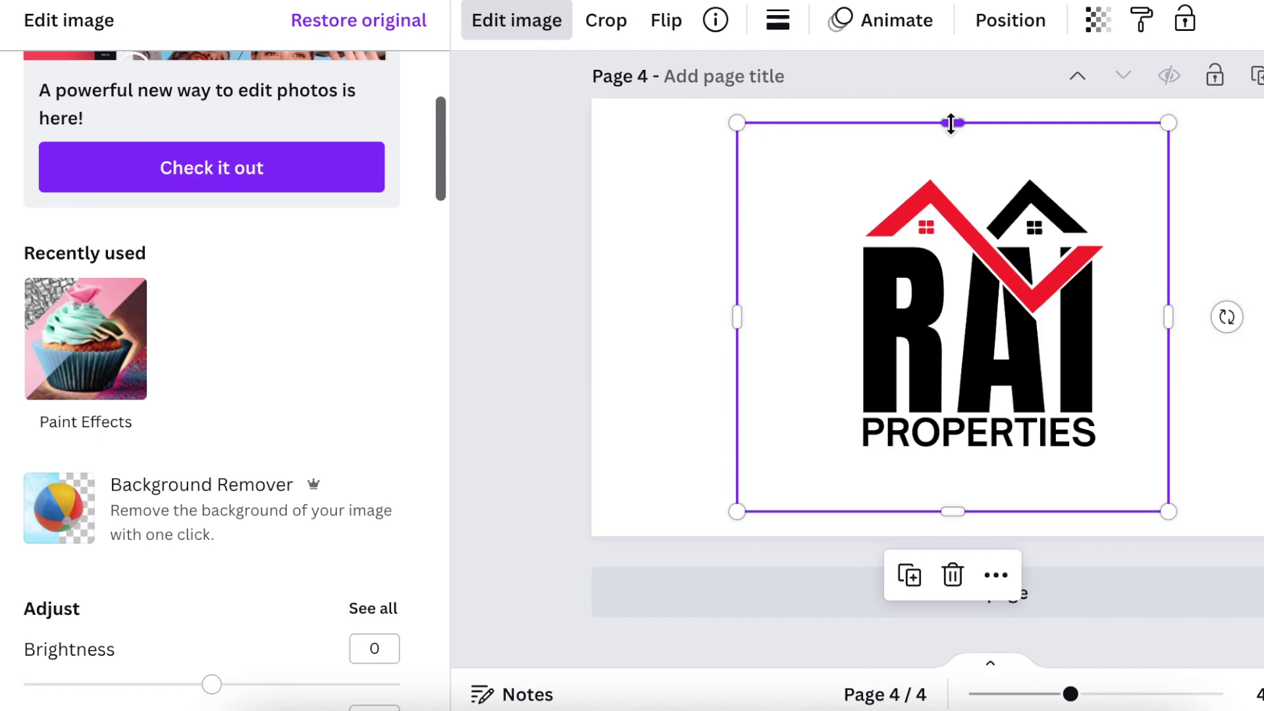
left_click_drag(953, 122, 950, 152)
Download only page 4 with the background-removed logo as a PNG with a transparent background
left_click(1209, 29)
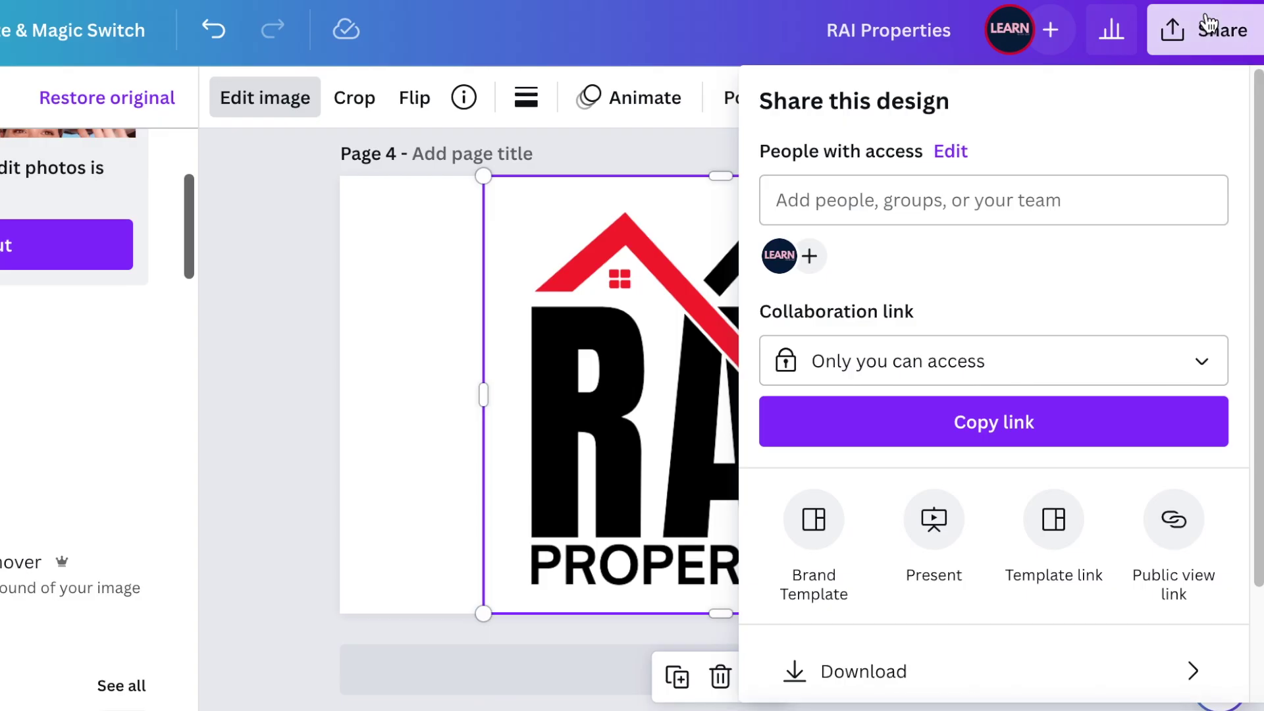
left_click(944, 692)
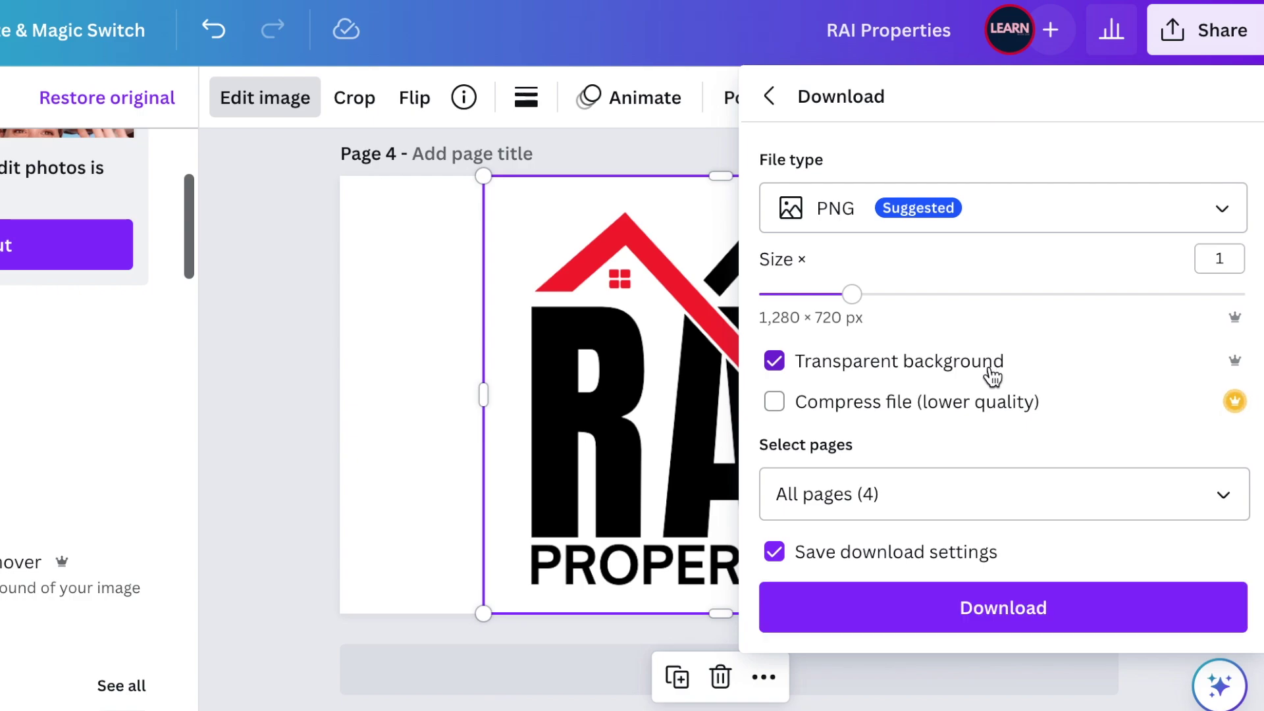
left_click(1223, 494)
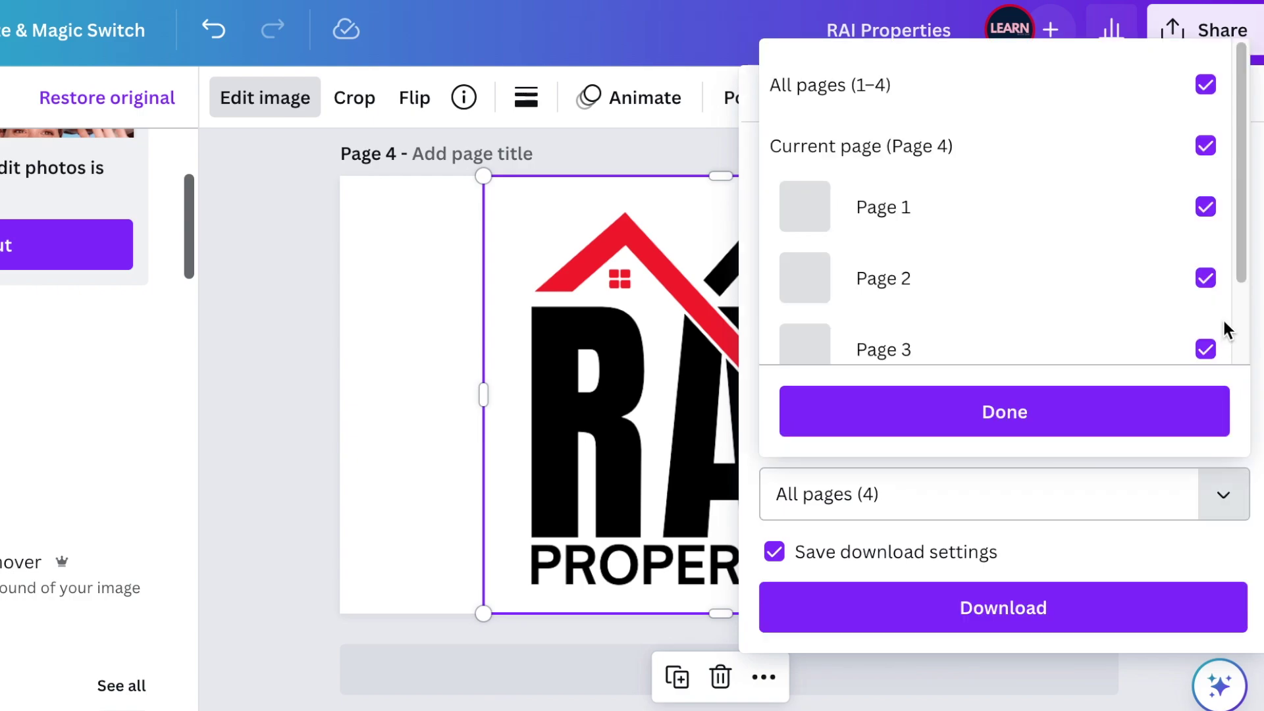
left_click(1203, 84)
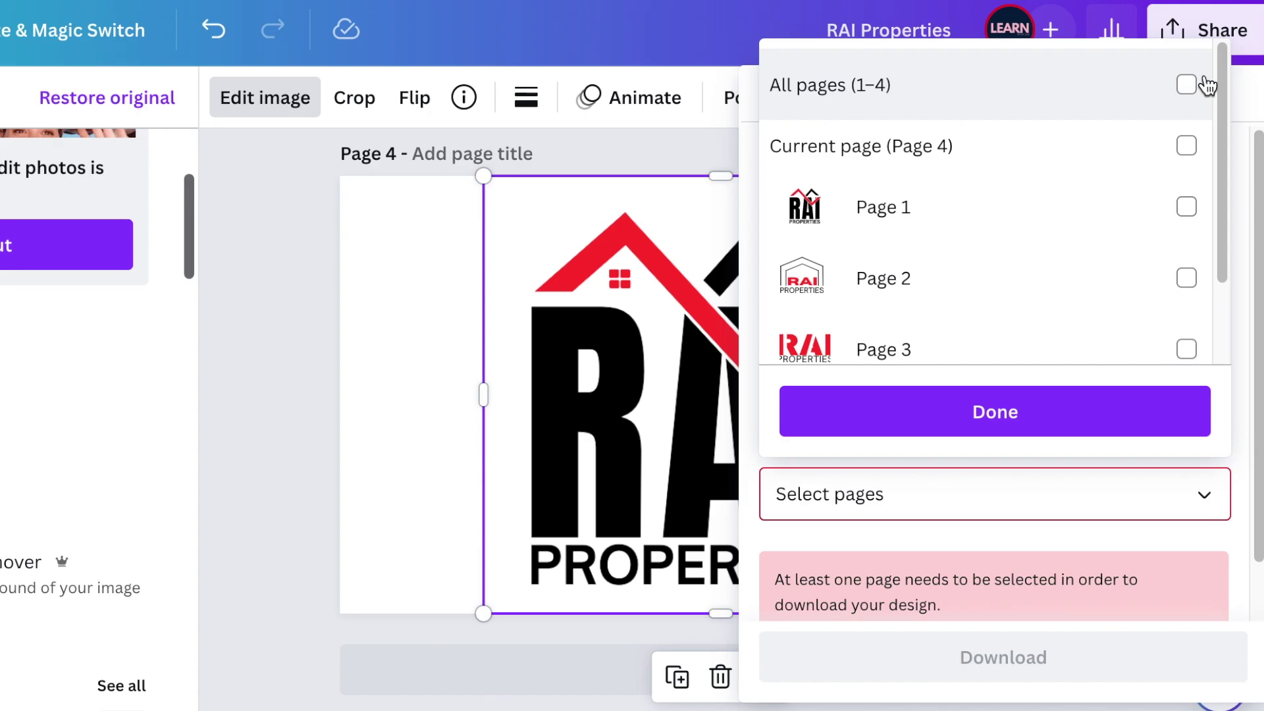
left_click(1188, 146)
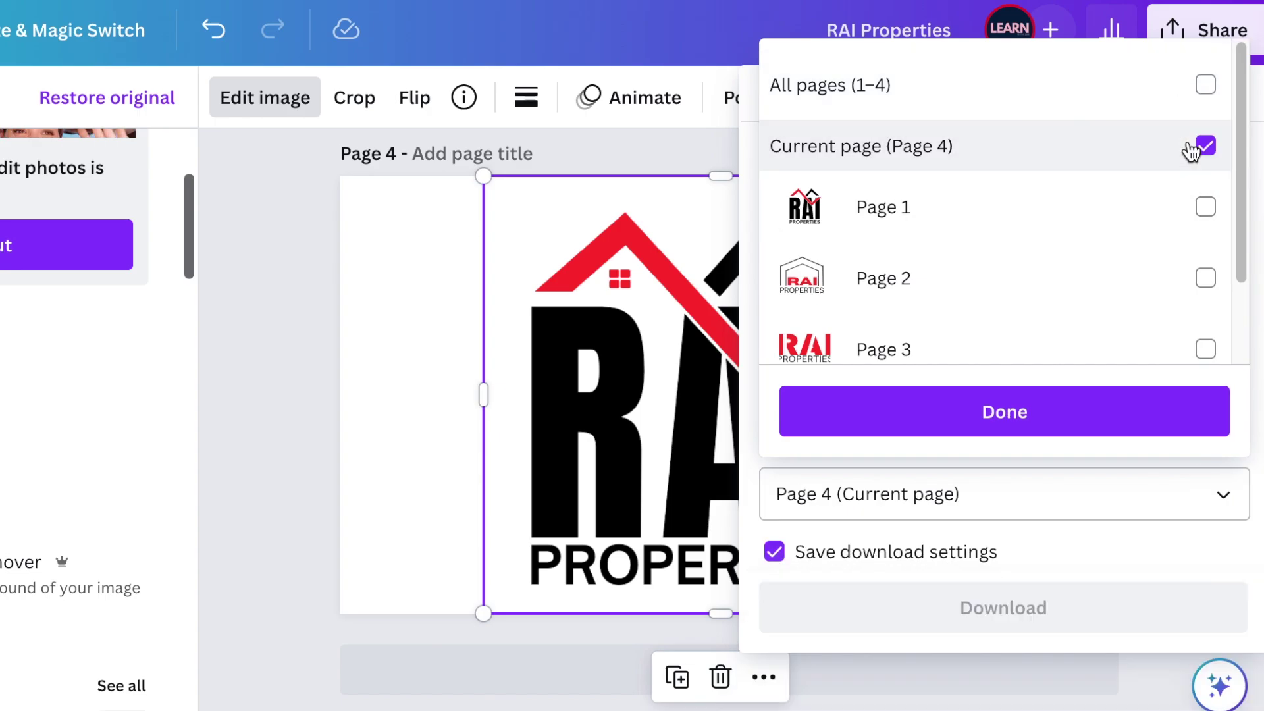
left_click(1041, 423)
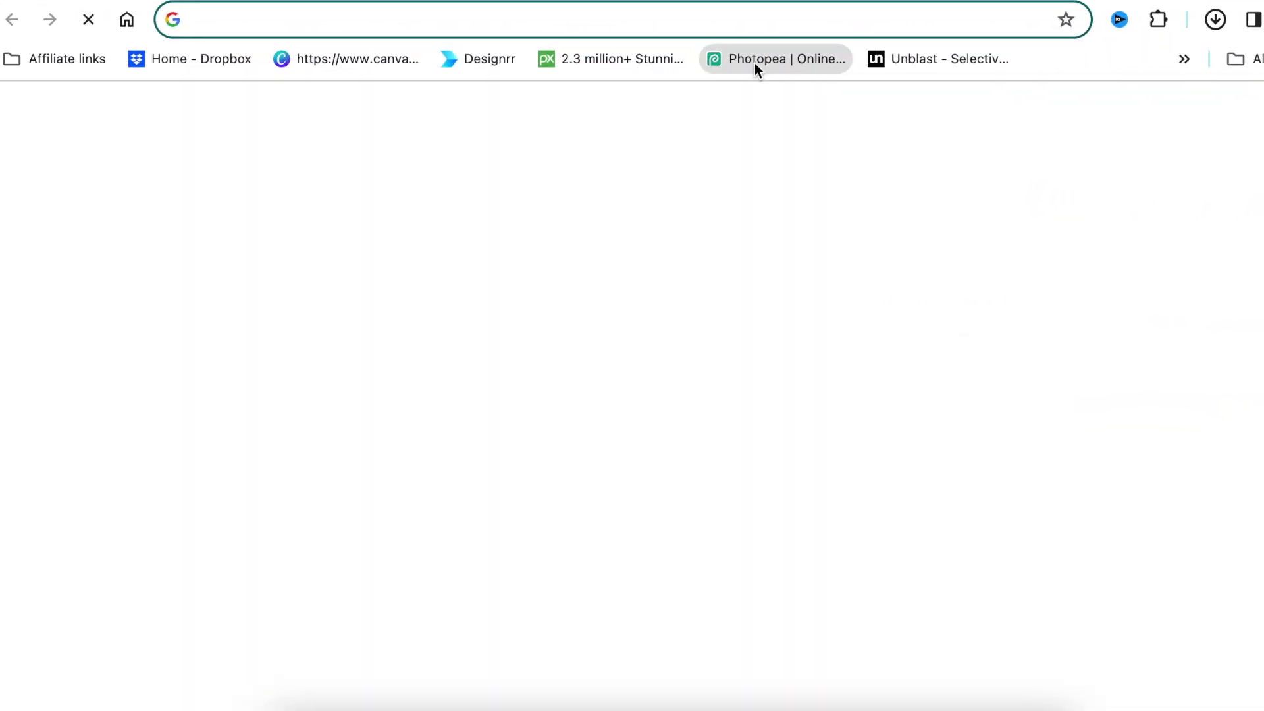
Switch to Photopea in the browser from its saved bookmark
left_click(754, 62)
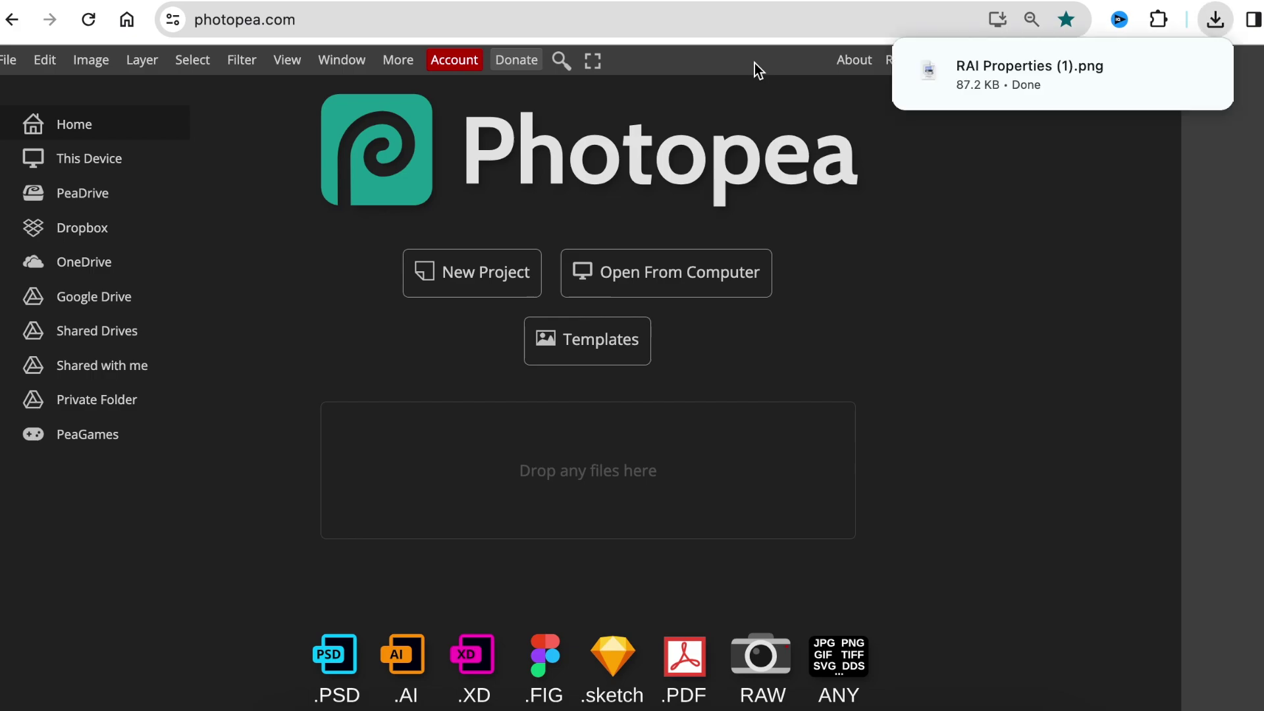
Open the Paper Logo Mockup by GraphicsFamily.com from the template library as an editable document
left_click(593, 346)
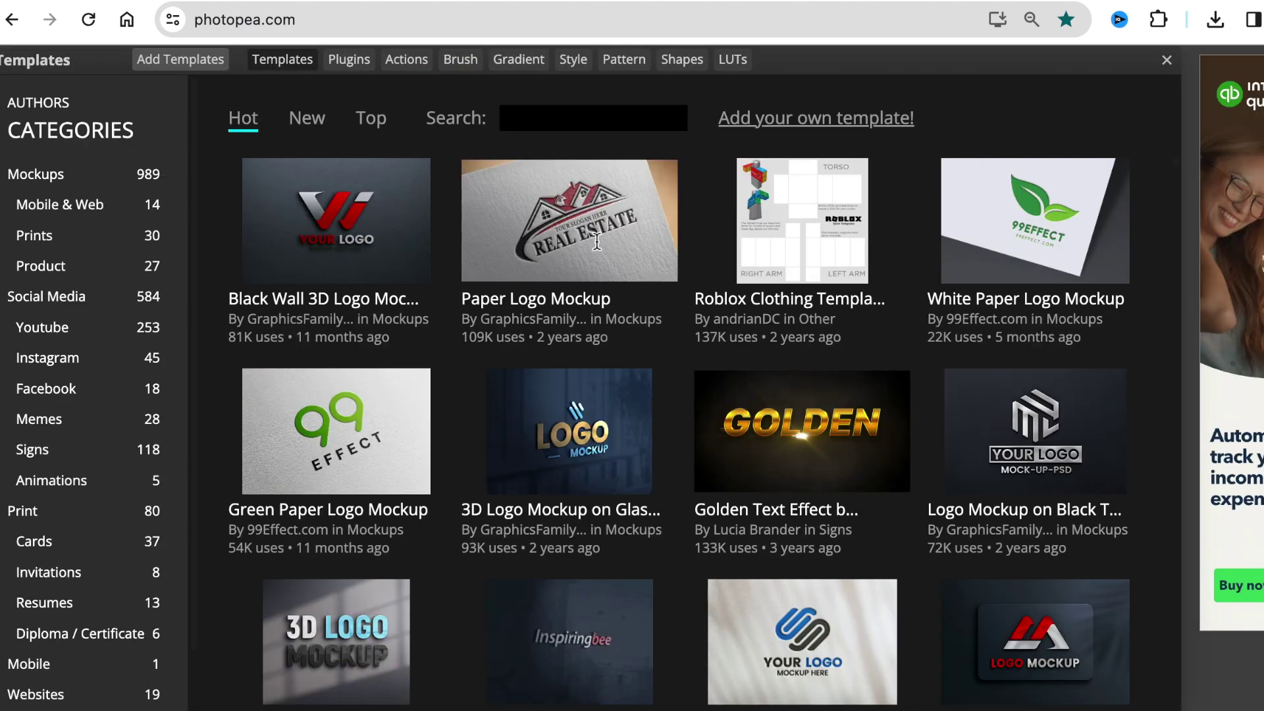
left_click(562, 302)
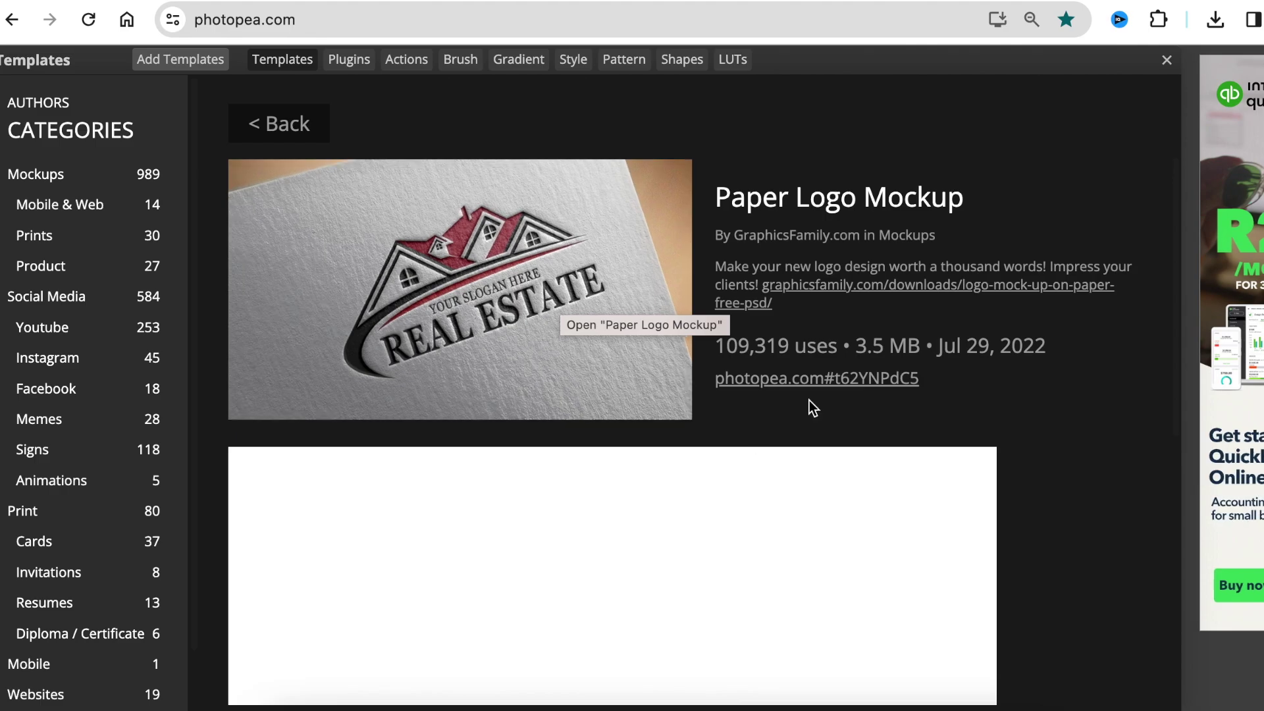
left_click(817, 380)
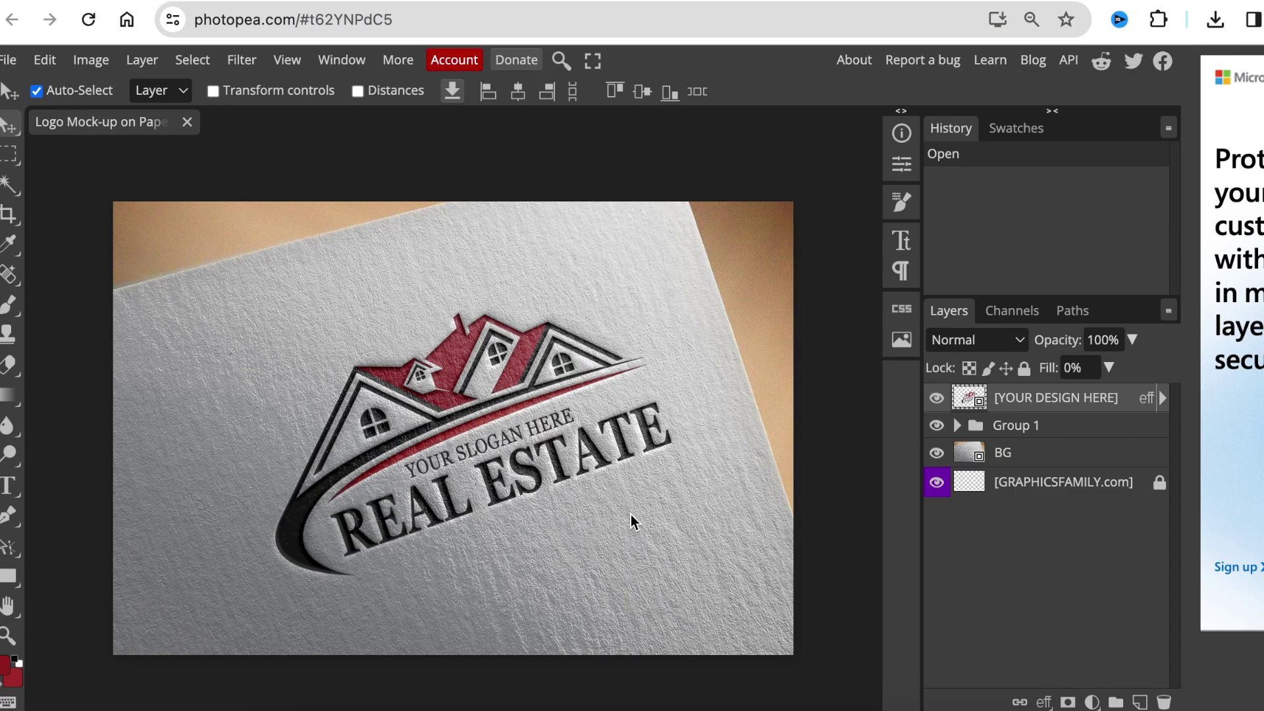
Replace the sample logo inside the [YOUR DESIGN HERE] smart object by hiding Layer 1 and placing the downloaded RAI Properties (1).png
double_click(967, 398)
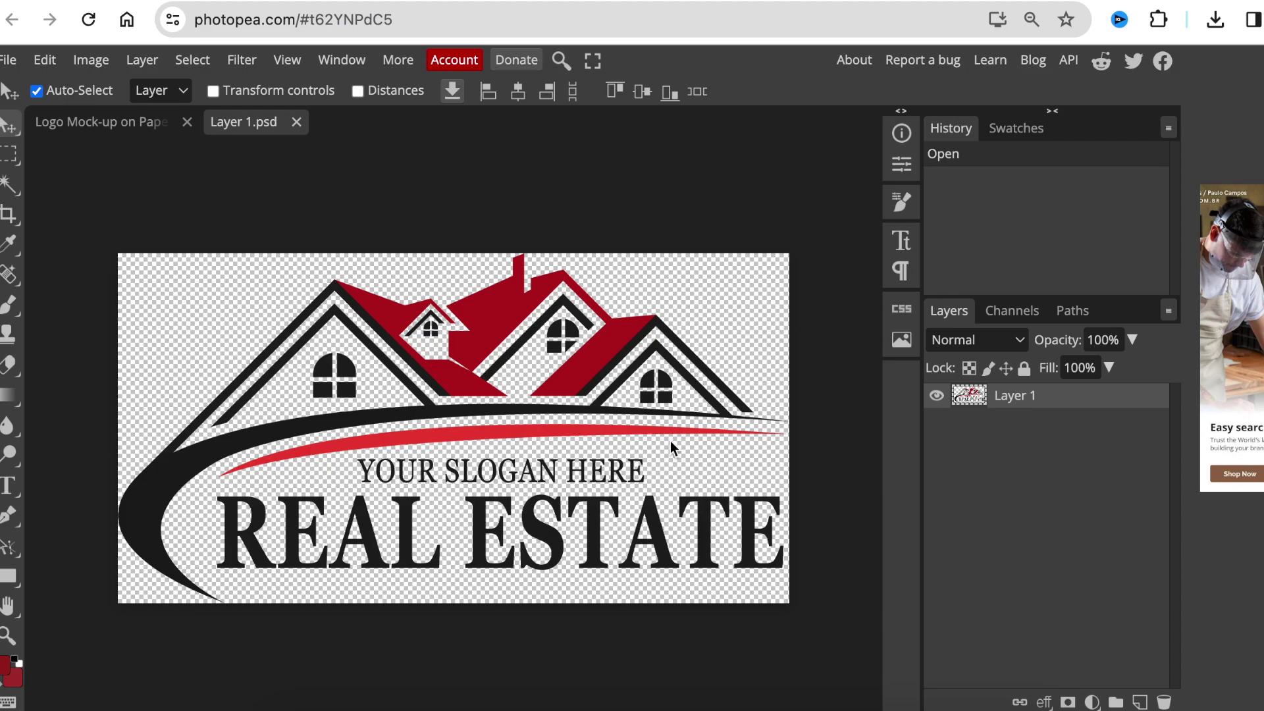
left_click(936, 397)
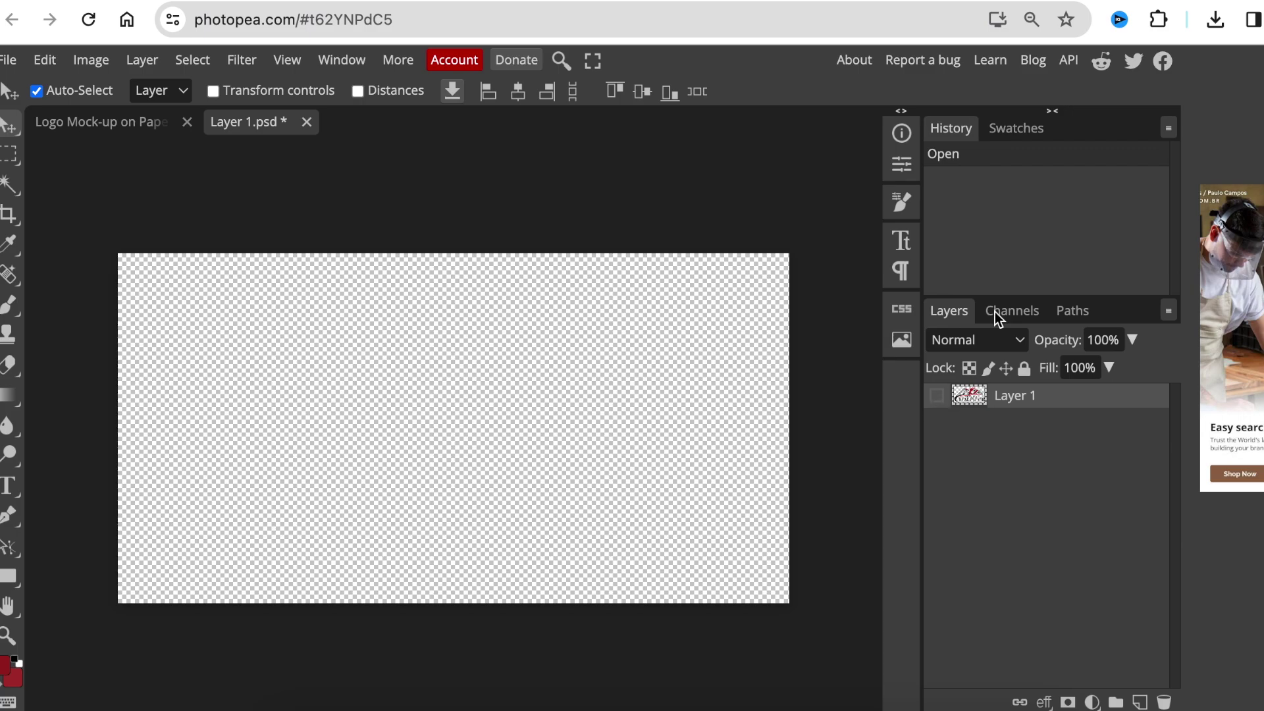
left_click(1214, 23)
left_click_drag(1029, 122, 412, 407)
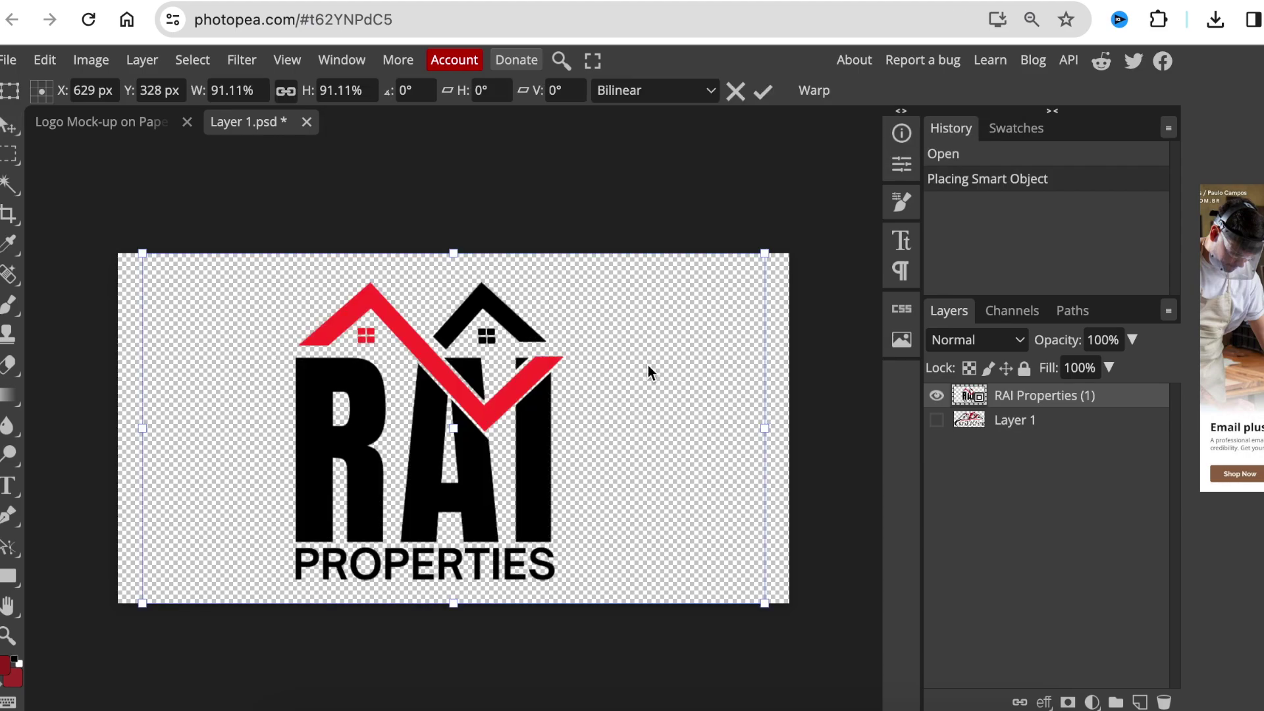
Enlarge the placed logo to about 94.69%, save the smart object and return to the paper mockup document
left_click_drag(764, 253, 788, 244)
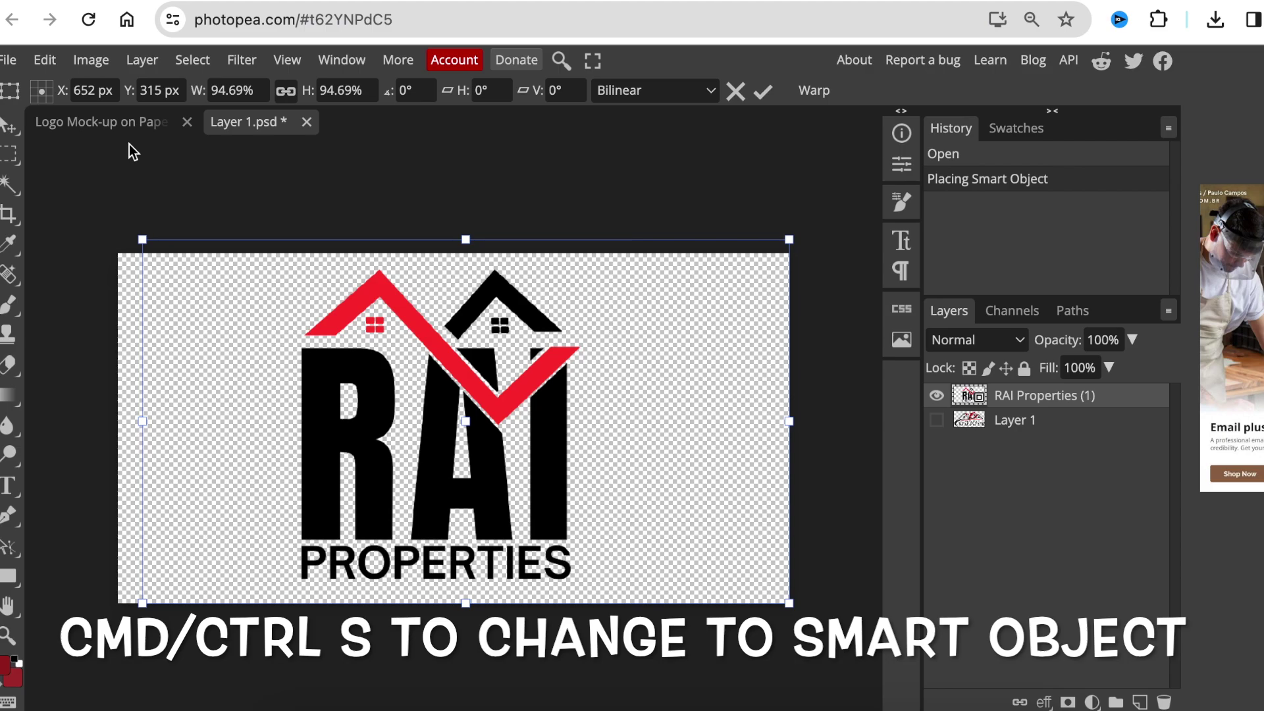
key("ctrl+s")
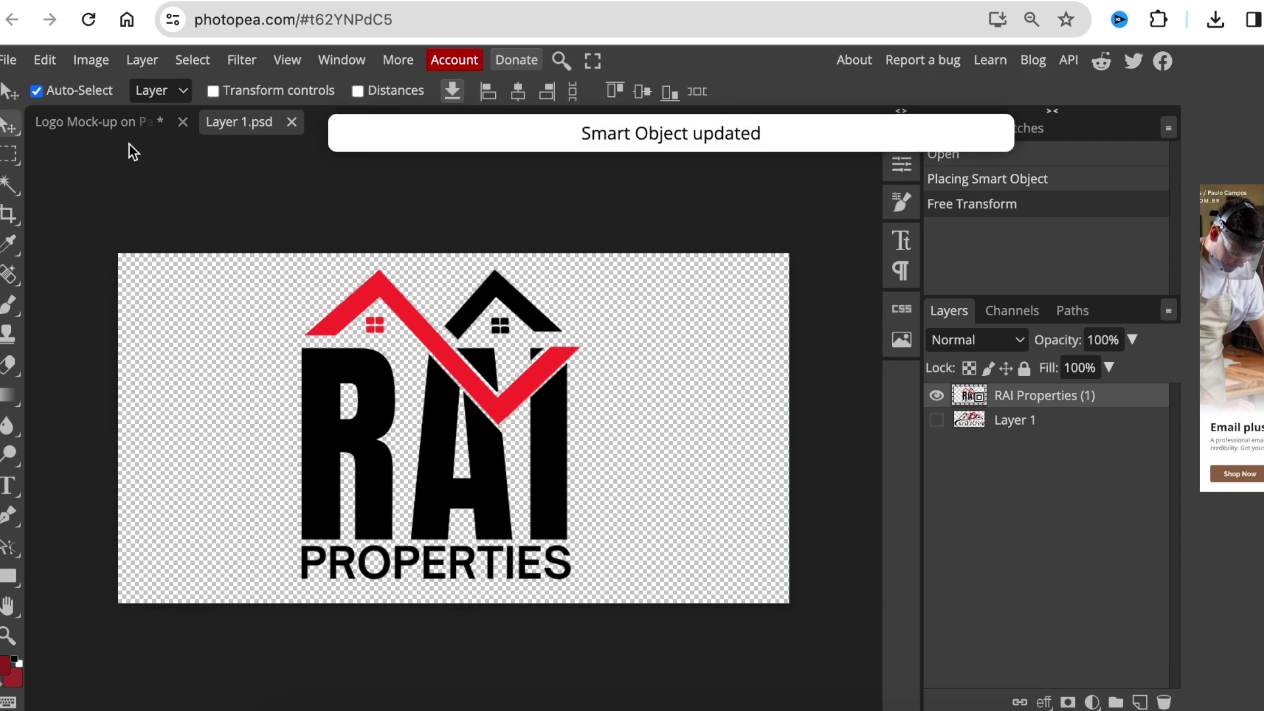
left_click(100, 123)
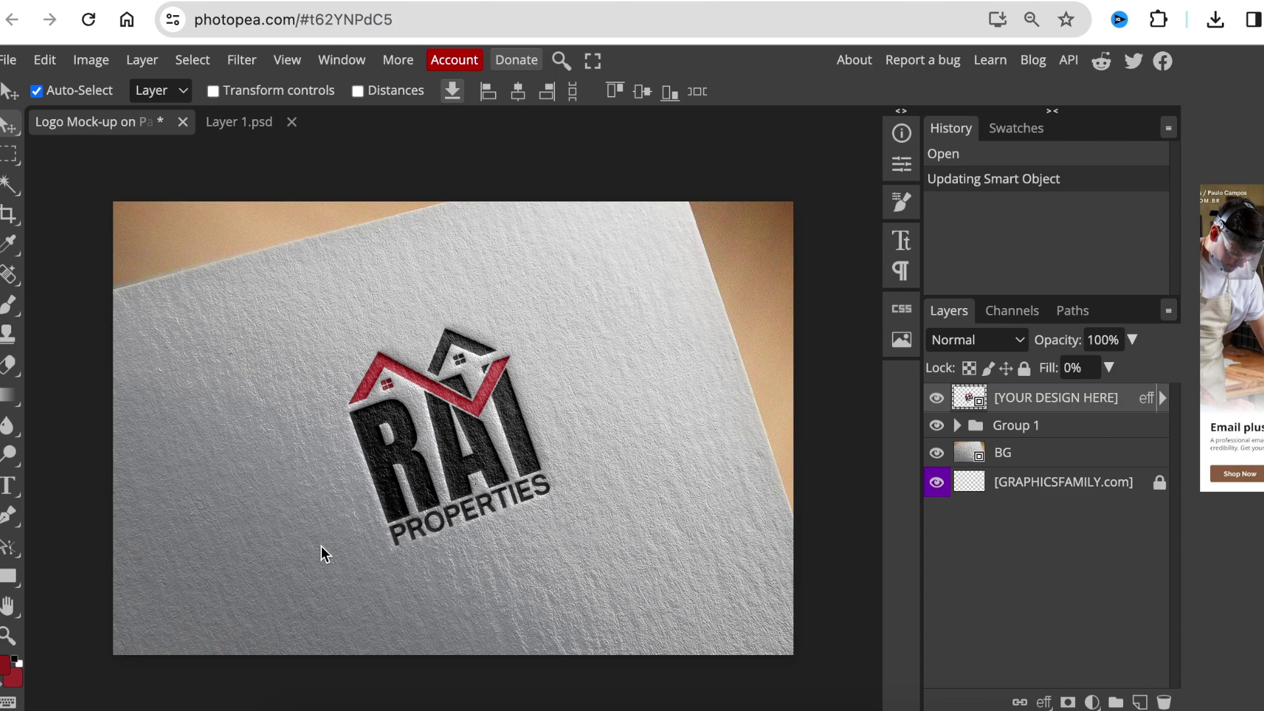
Export the paper logo mockup as a PNG image
left_click(8, 61)
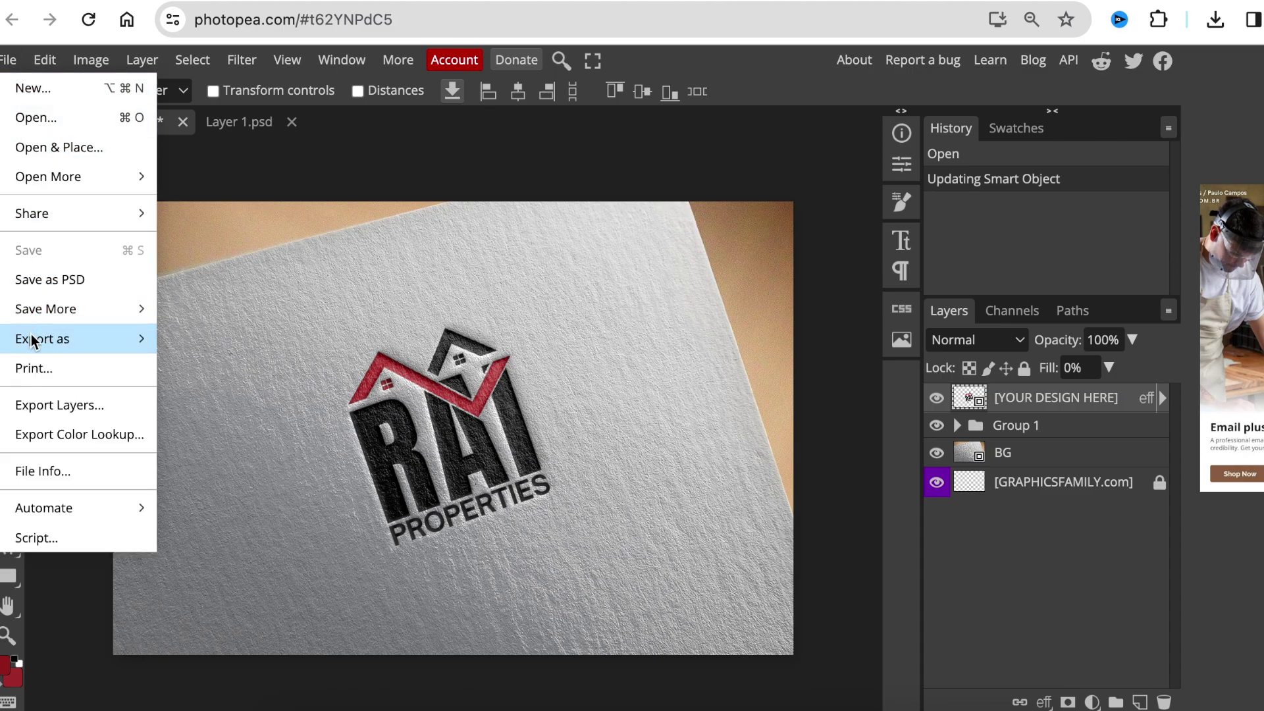
mouse_move(32, 341)
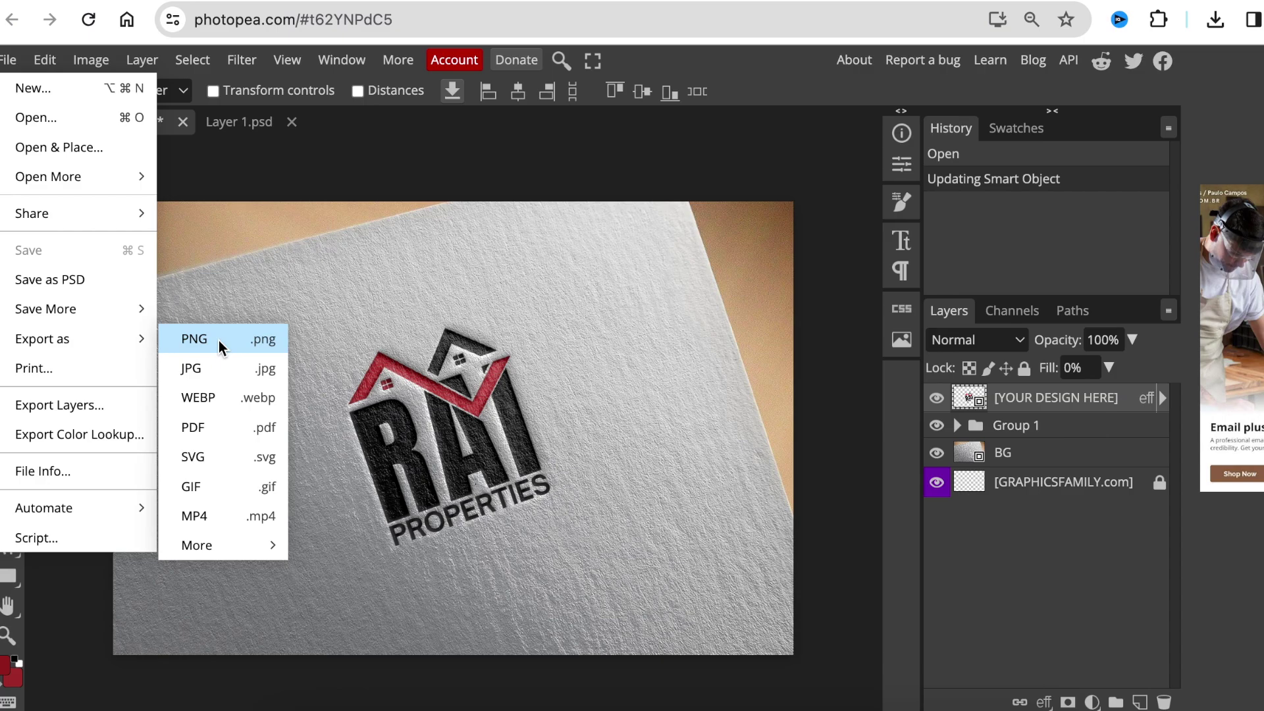